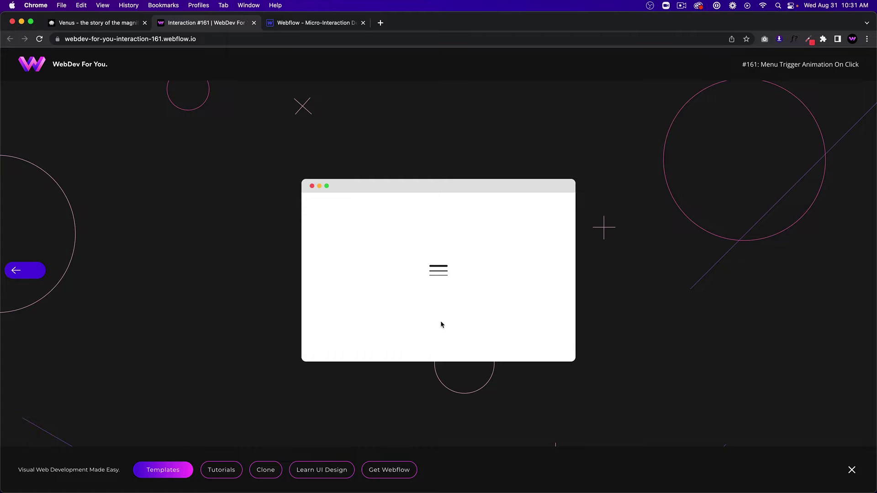
Toggle the hamburger menu trigger on the Interaction #161 demo page to examine its open and close animation.
left_click(441, 274)
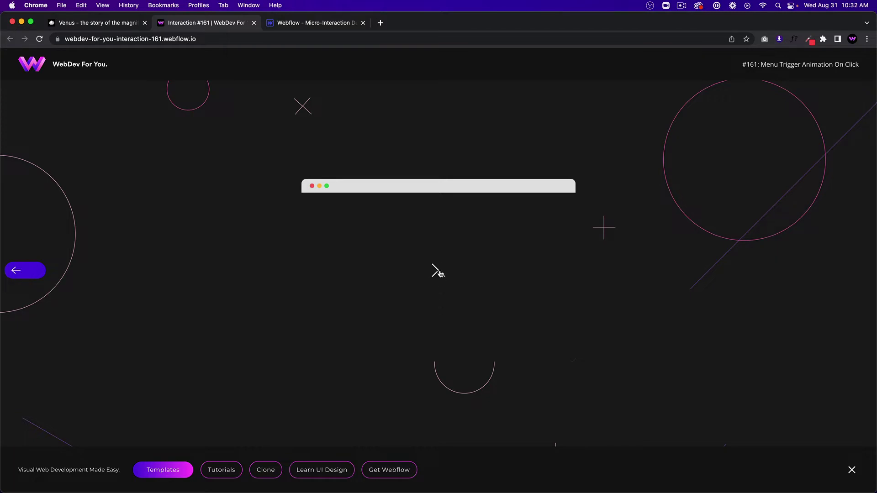
left_click(440, 274)
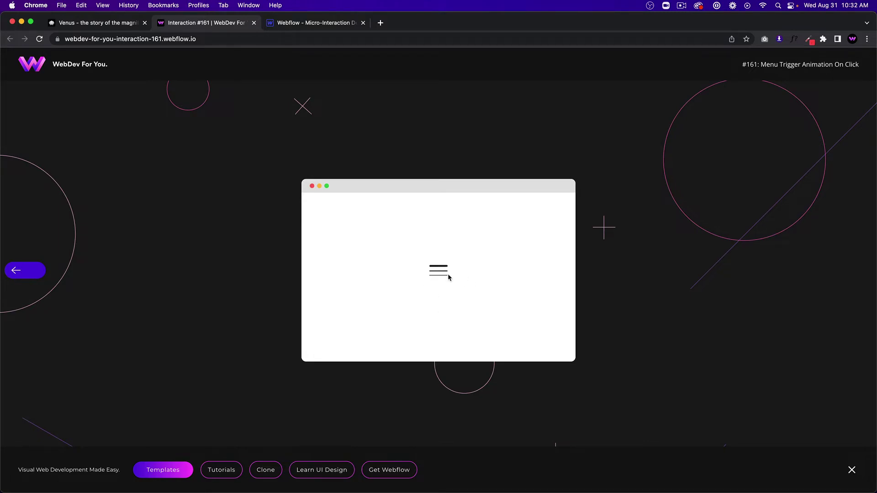
left_click(448, 275)
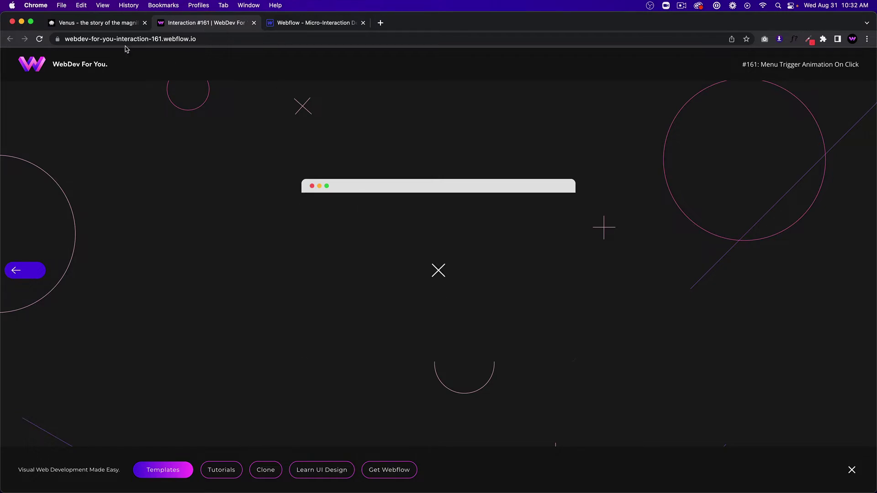
Open and close the menu on the Venus story site to examine its icon animation, and return to the Interaction #161 demo.
left_click(110, 26)
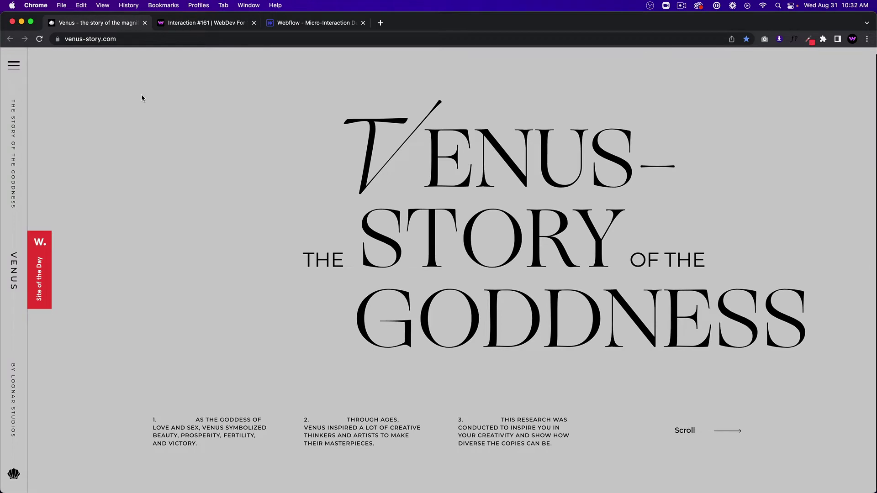
left_click(14, 67)
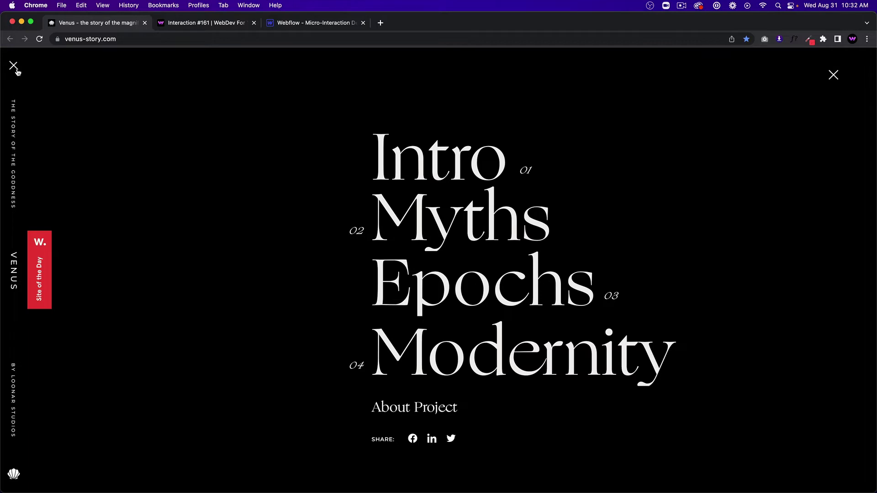
left_click(14, 67)
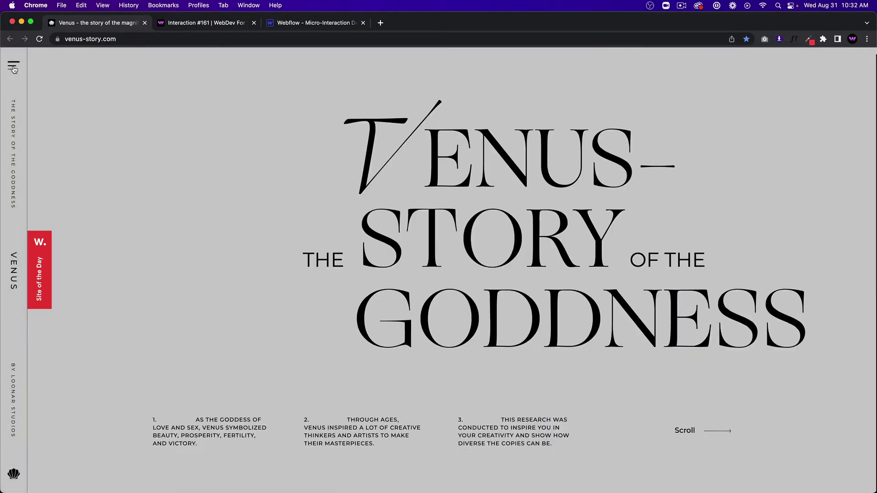
left_click(280, 25)
left_click(210, 25)
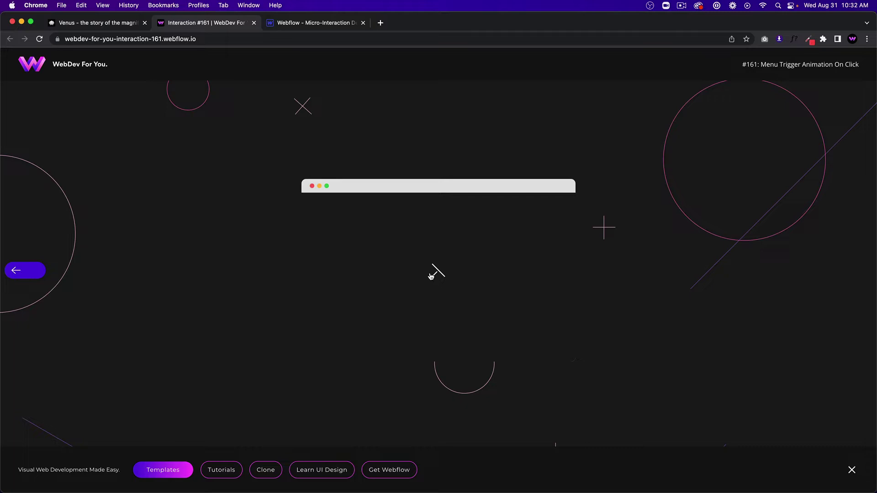
Switch to the Webflow micro-interaction demo project and add a section to the page body.
left_click(314, 23)
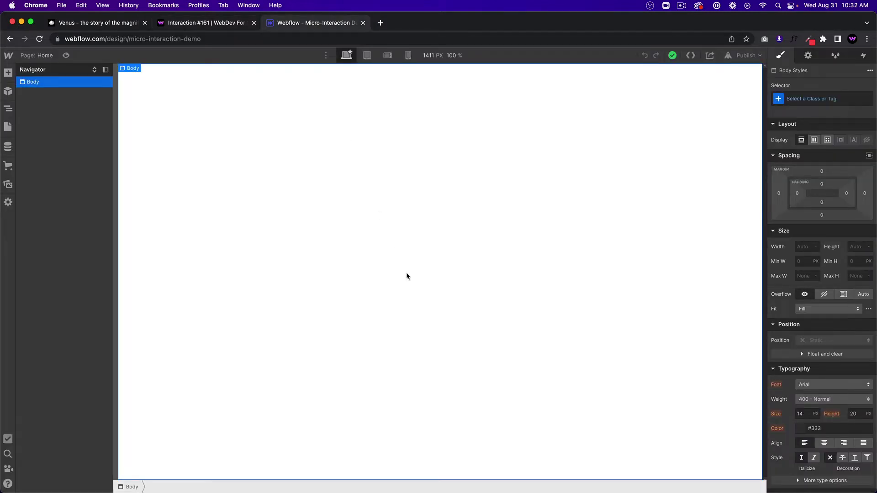
key("super+e")
type("section")
key("Return")
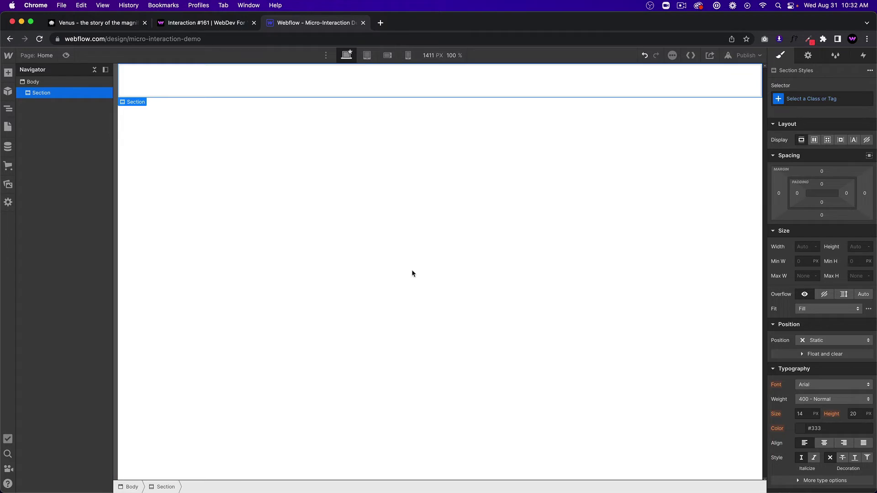
Create the class 161-section on the new section.
left_click(846, 97)
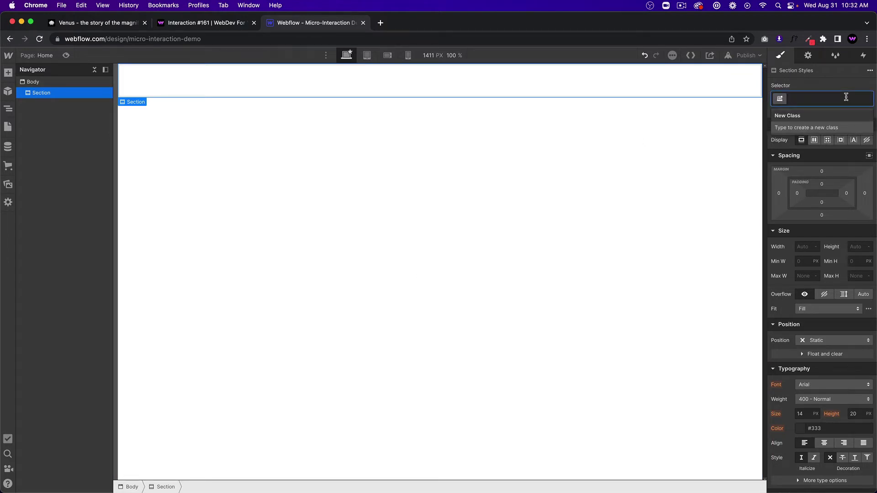
type("160-sect")
key("BackSpace")
key("BackSpace")
key("BackSpace")
key("BackSpace")
key("BackSpace")
type("1-section")
key("Return")
Give the section a minimum height of 100 vh and a flex layout with centered alignment and justification.
left_click(854, 261)
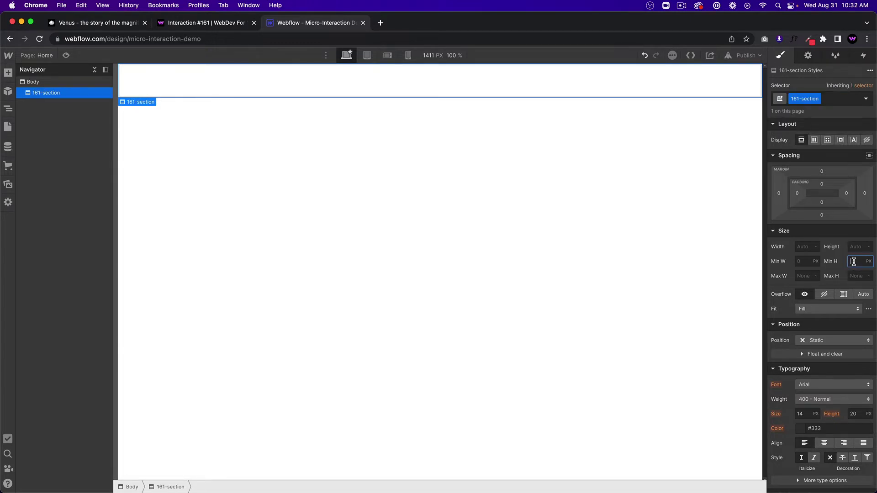
type("100vh")
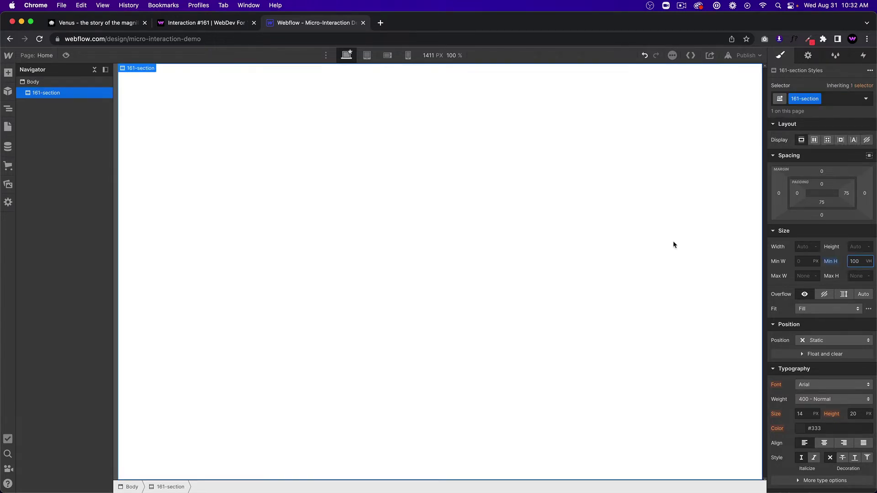
left_click(814, 140)
left_click(818, 177)
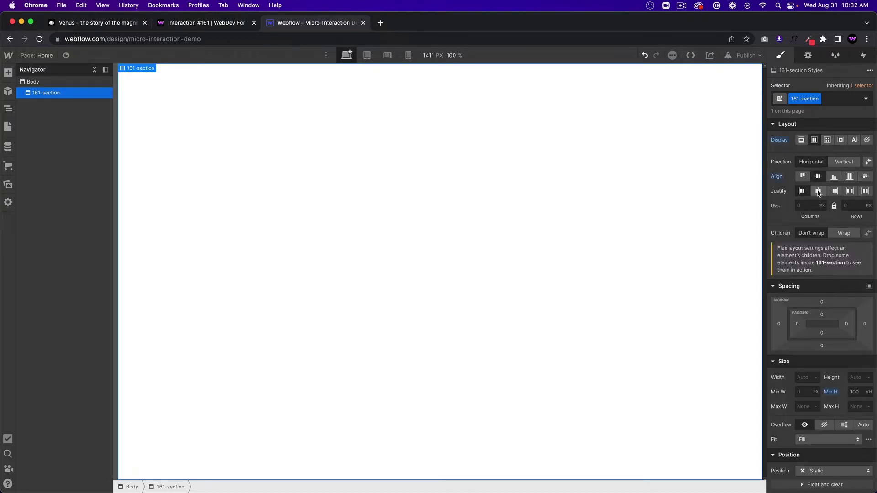
left_click(818, 191)
Add a div block inside the section and give it the new class 161-menu-trigger-wrapper.
key("super+e")
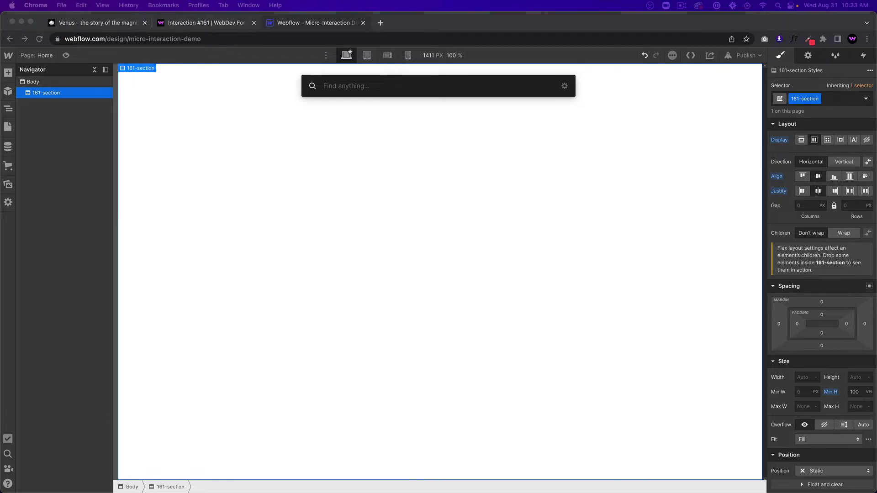
left_click(413, 86)
type("d")
key("Return")
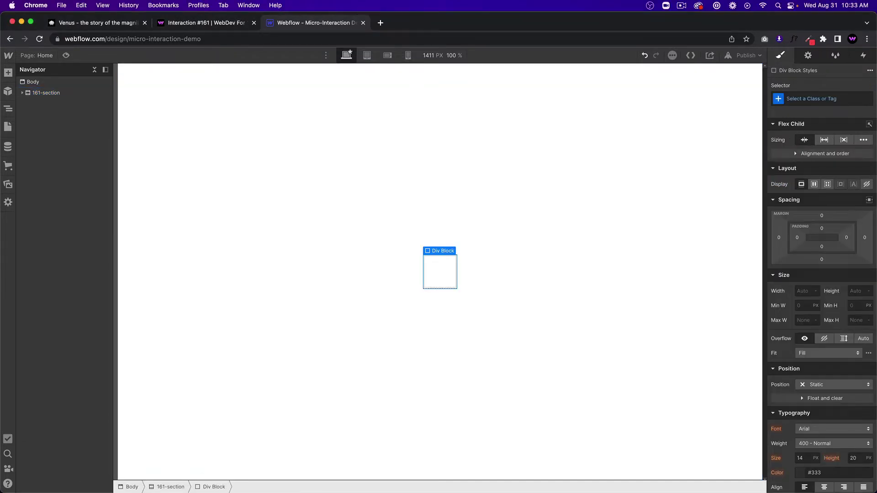
left_click(826, 98)
type("161-")
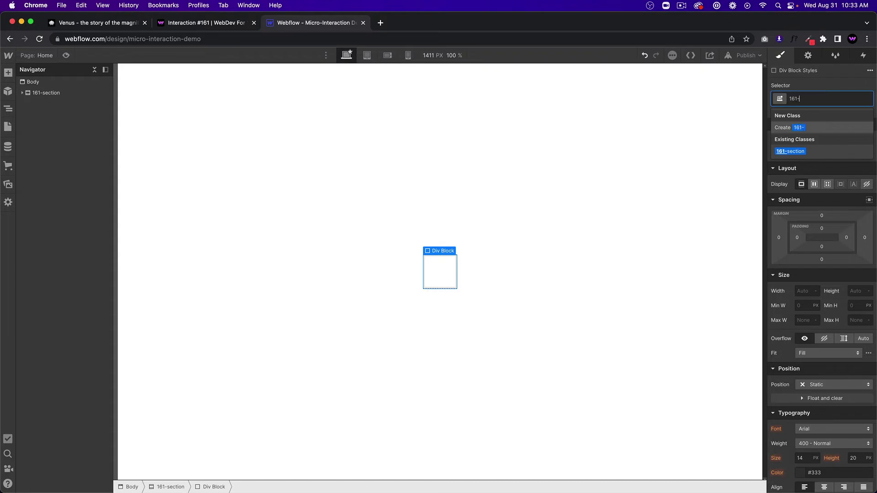
type("menu-trigger-wrapper")
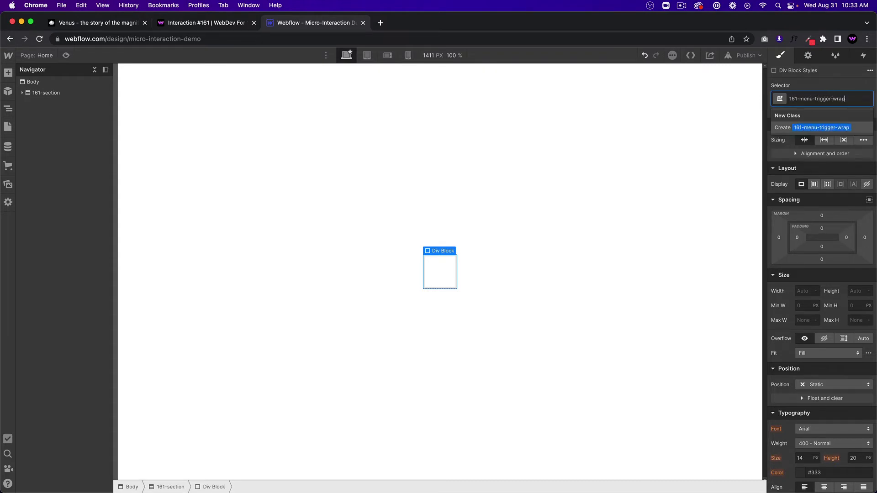
key("Return")
Make the menu trigger wrapper a vertical flex container with centered alignment and justification.
left_click(813, 184)
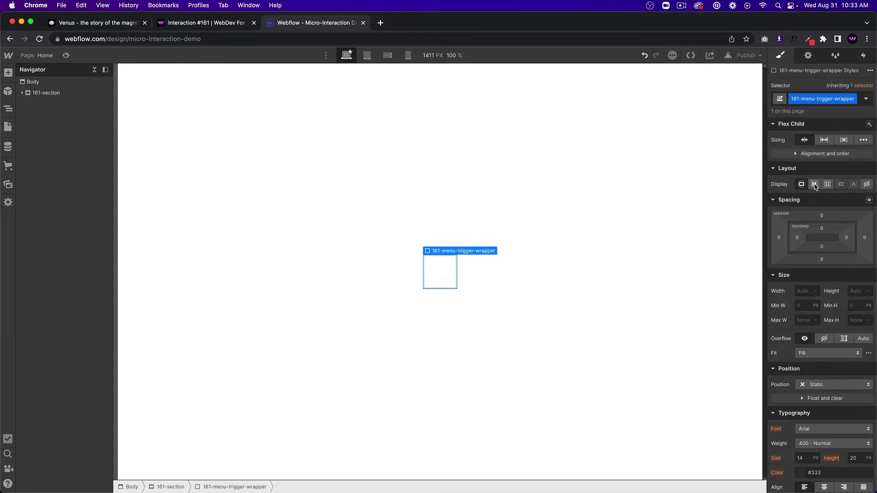
left_click(818, 220)
left_click(819, 236)
left_click(842, 207)
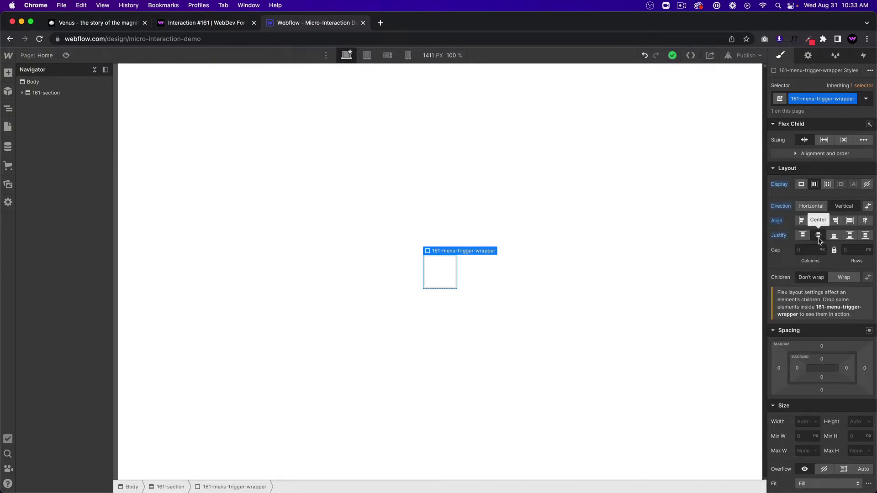
Set the menu trigger wrapper's width and height to 40 px each.
scroll(819, 274, "down", 3)
left_click(808, 325)
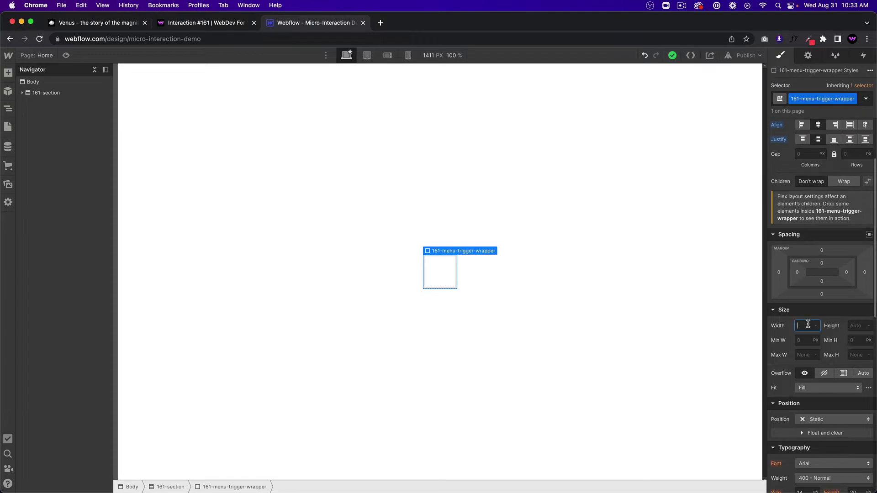
type("40")
key("Tab")
type("40")
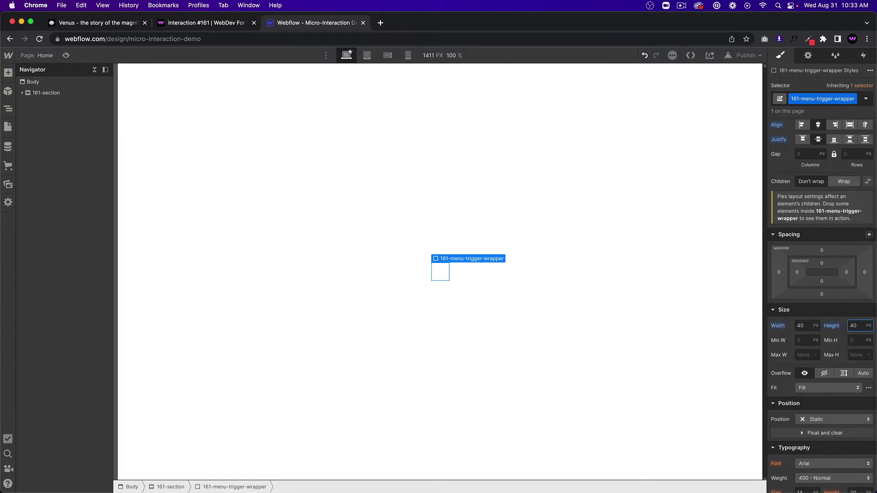
scroll(807, 372, "down", 2)
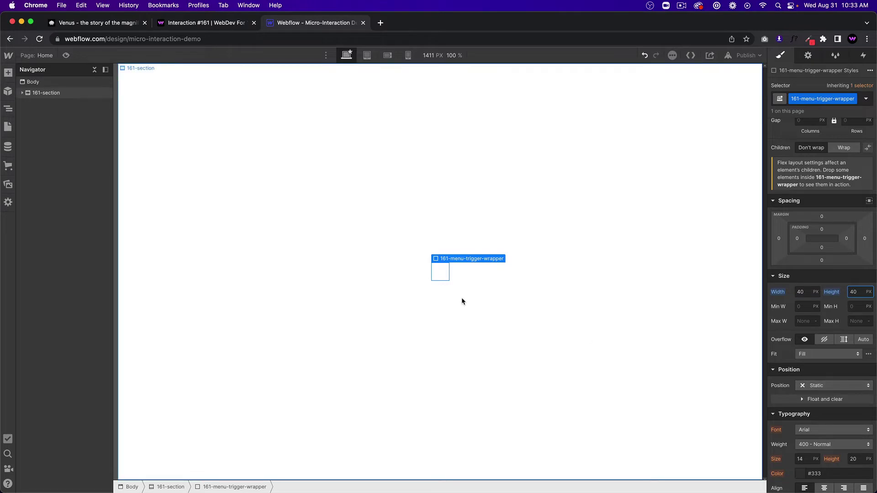
Add a div block inside the menu trigger wrapper and give it the new class 161-menu-trigger-line.
left_click(442, 274)
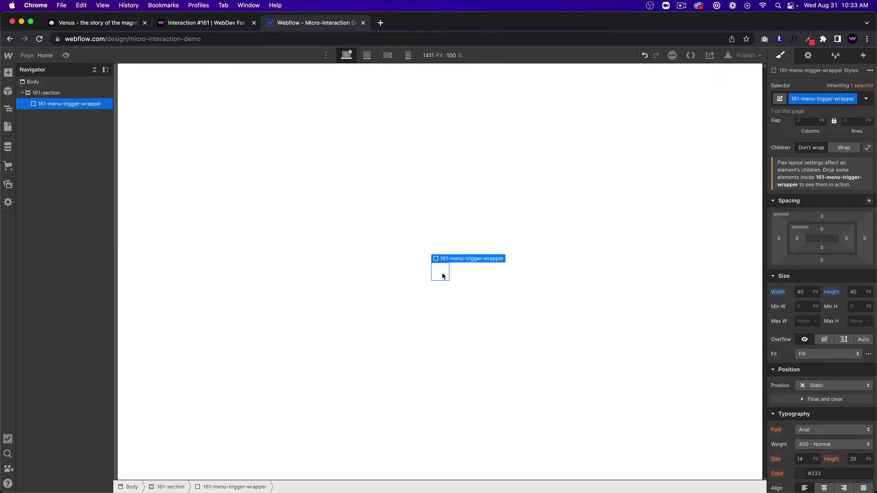
key("super+e")
key("Return")
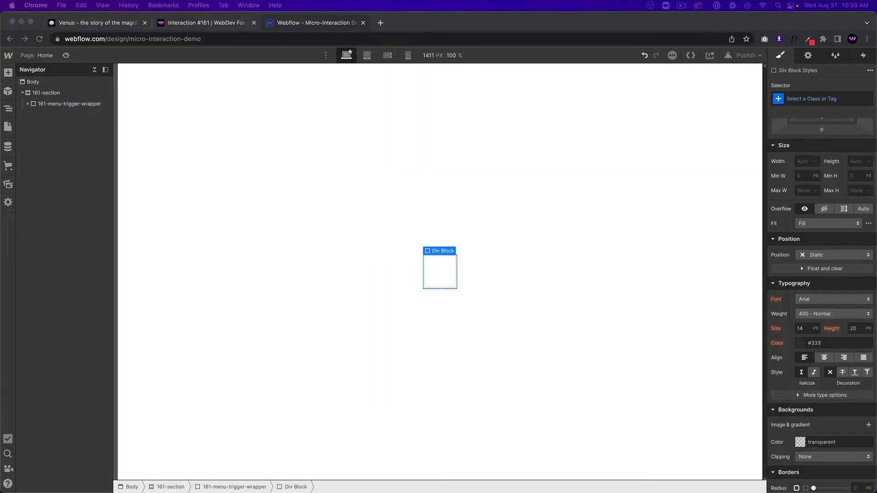
left_click(435, 269)
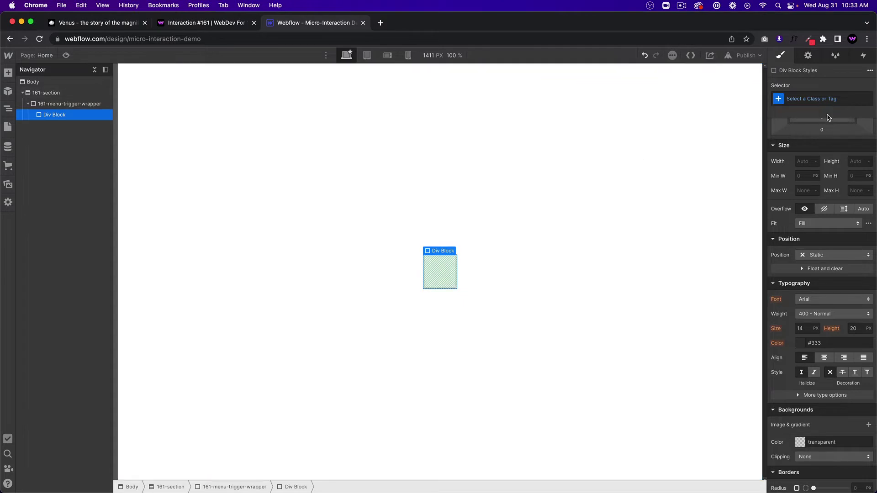
left_click(816, 98)
type("161-menu")
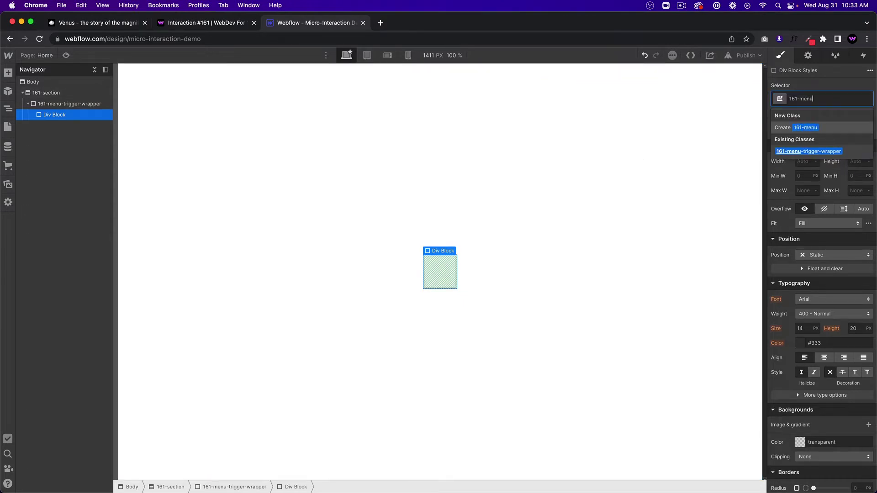
type("-trigger-line")
key("Return")
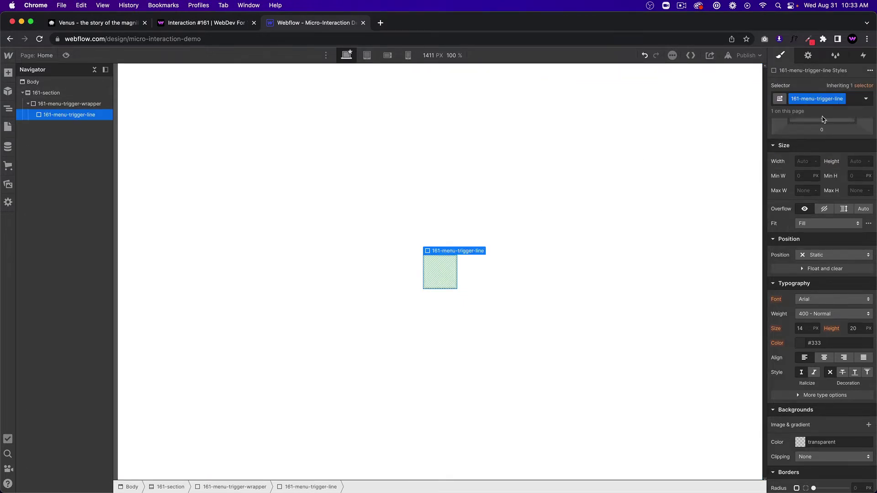
Set the menu trigger line's width to 100% and its height to 4 px.
left_click(804, 161)
type("100%")
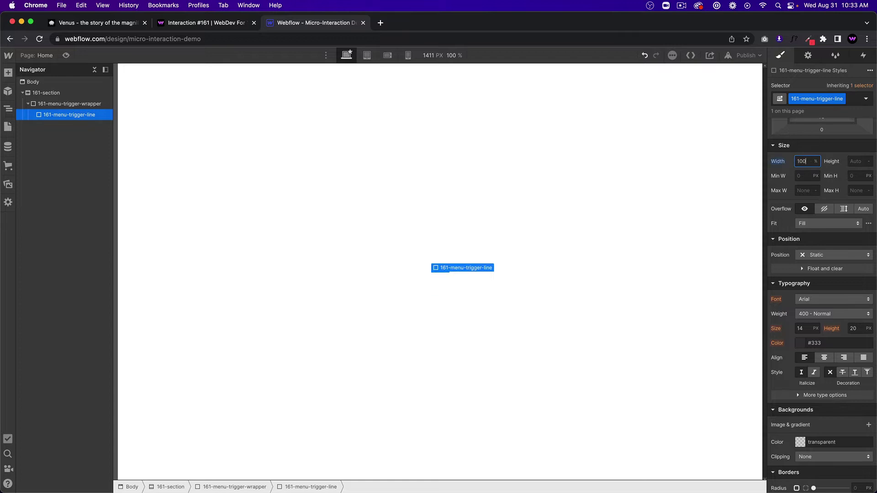
left_click(852, 160)
type("4")
Round the menu trigger line's corners with a 4 px radius and set its background color to black.
scroll(845, 315, "down", 5)
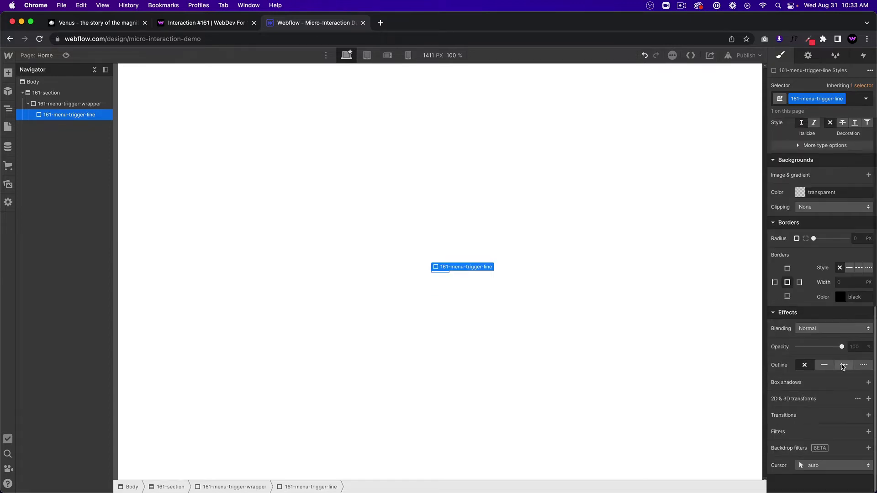
left_click(860, 238)
type("4")
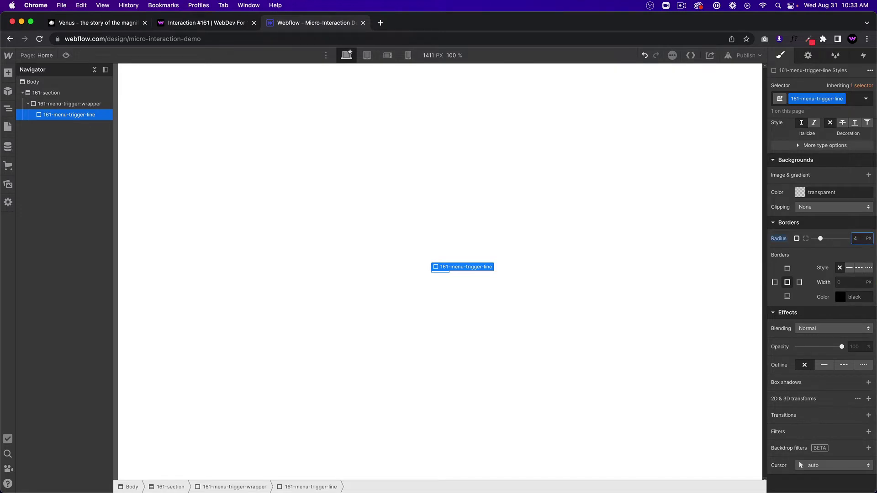
scroll(800, 239, "up", 1)
left_click(800, 239)
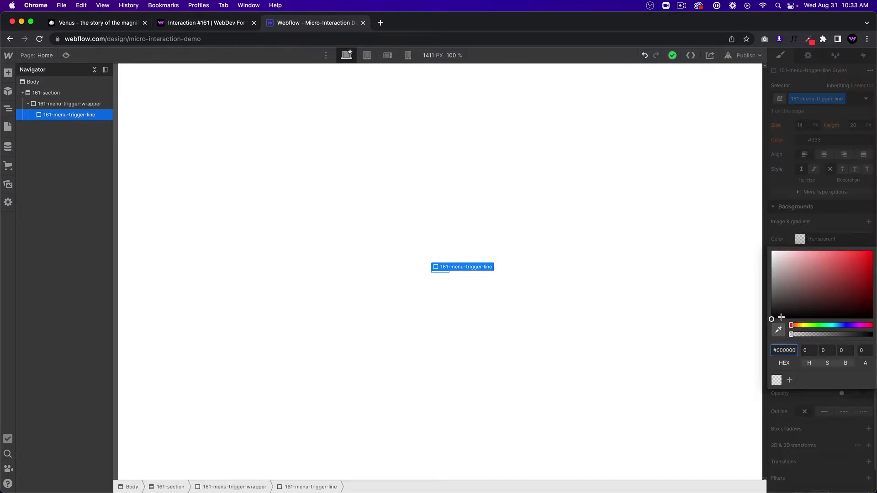
left_click_drag(787, 305, 768, 322)
left_click(820, 223)
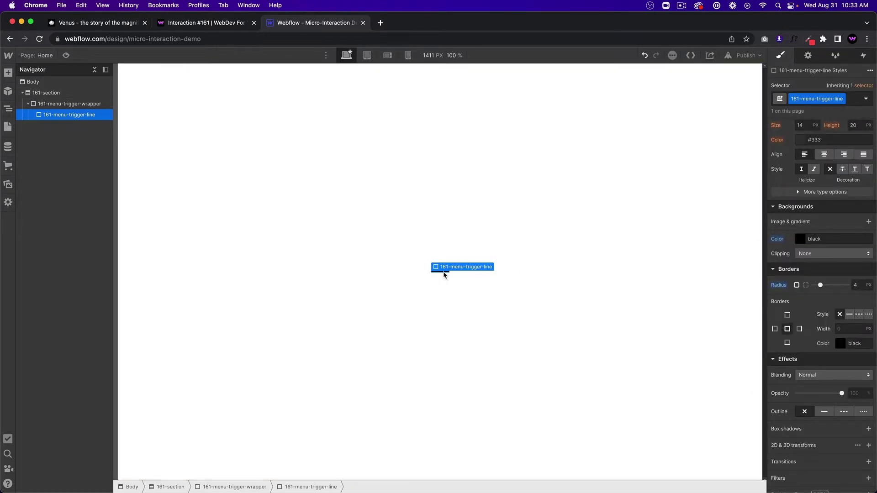
Set the menu trigger line's position to Relative.
scroll(815, 319, "up", 5)
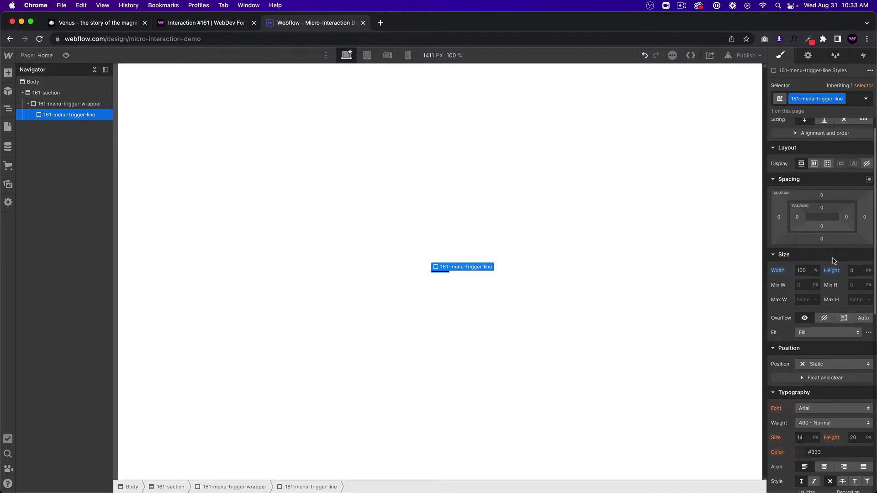
left_click(816, 353)
left_click(824, 375)
left_click(822, 353)
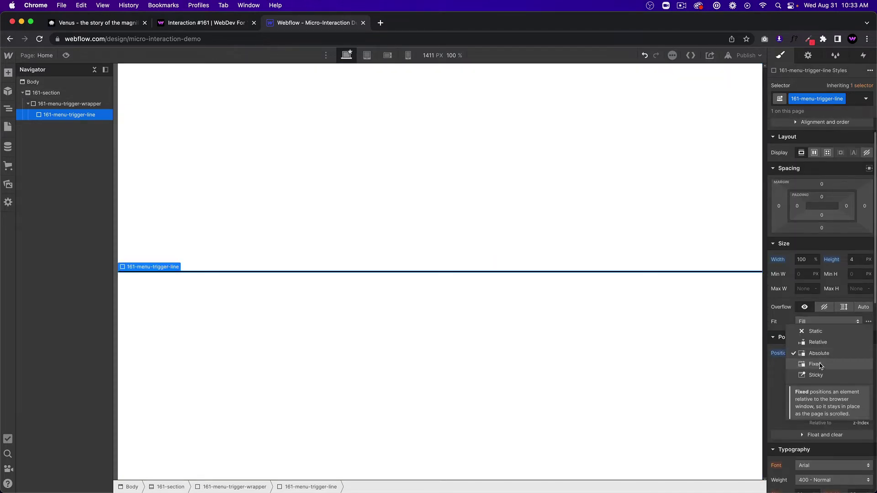
left_click(818, 342)
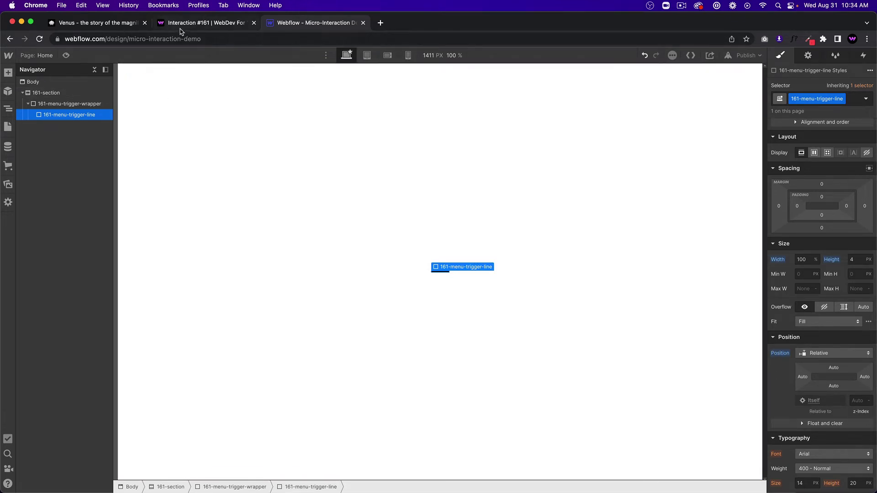
Play the menu trigger's click animation in the Interaction #161 demo and return to the Webflow designer.
left_click(181, 27)
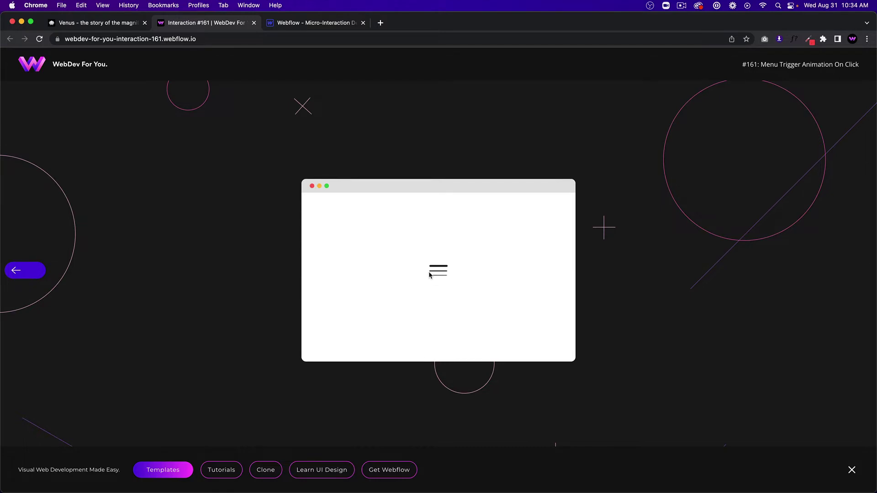
left_click(435, 274)
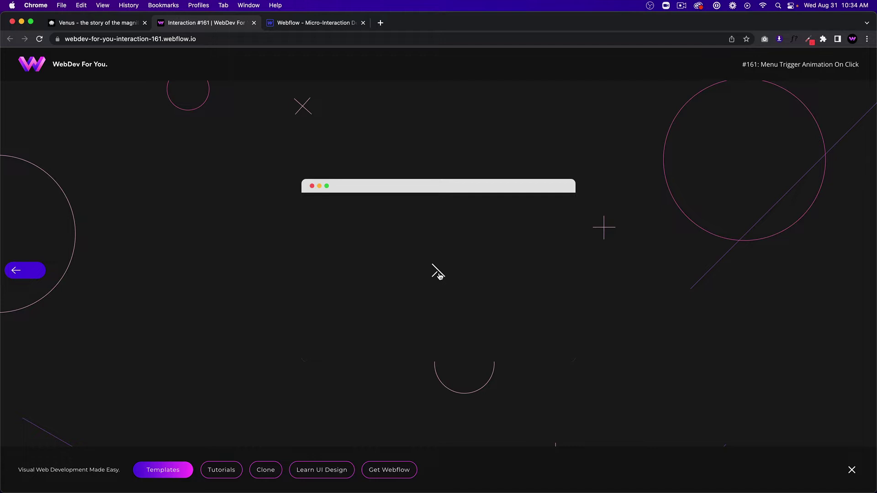
left_click(307, 23)
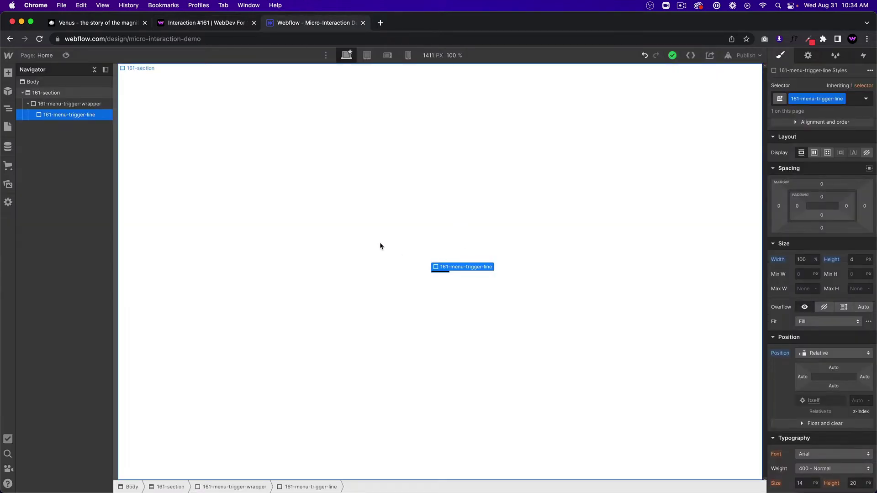
Duplicate the menu trigger line twice inside the menu trigger wrapper.
mouse_move(442, 274)
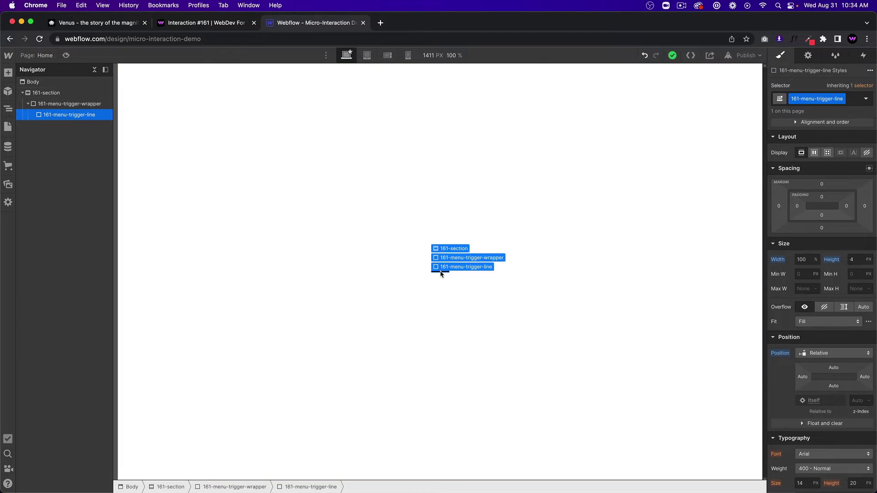
key("super+d")
key("super+d")
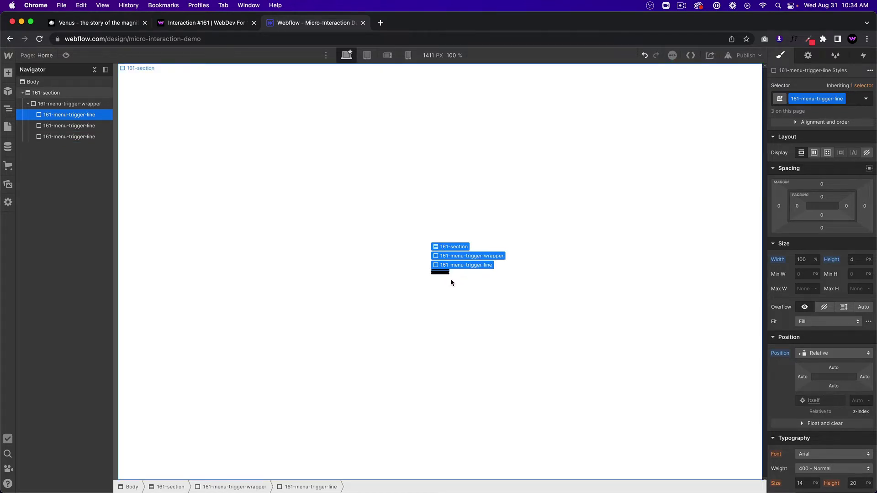
Set a 4 px top and bottom margin on the 161-menu-trigger-line class.
left_click(445, 275)
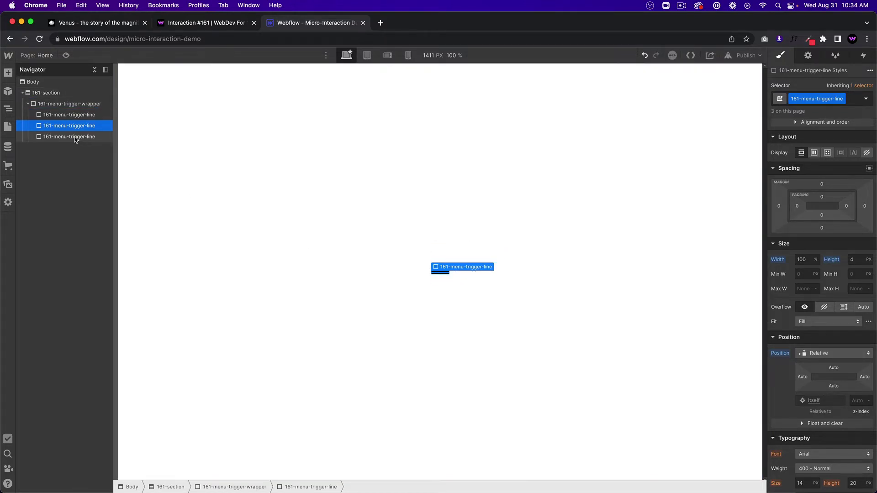
left_click(73, 137)
left_click(77, 126)
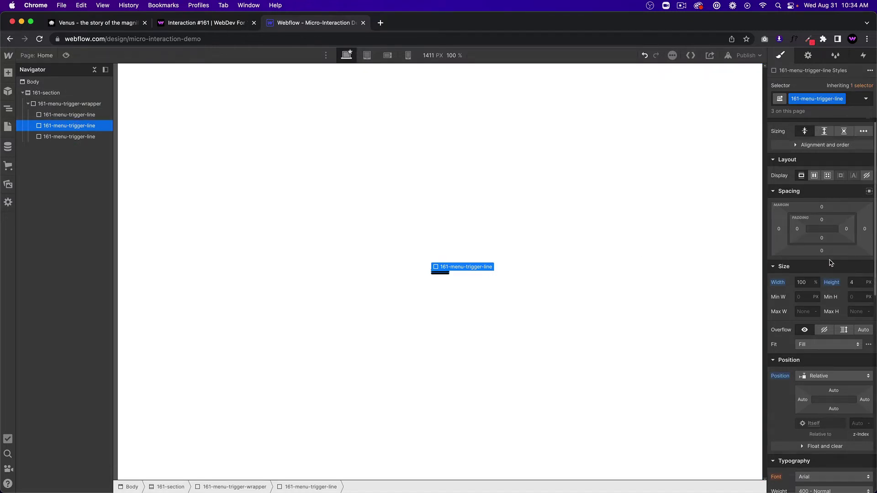
left_click_drag(822, 209, 822, 207)
left_click(433, 277)
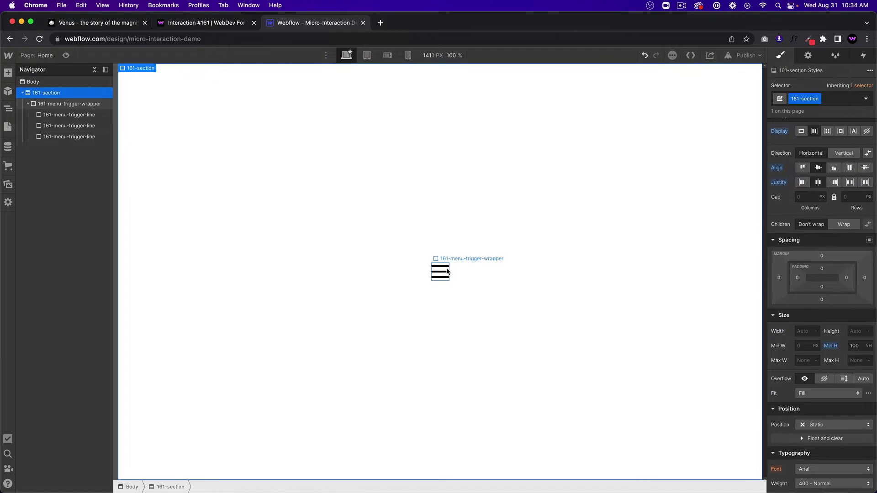
left_click(441, 276)
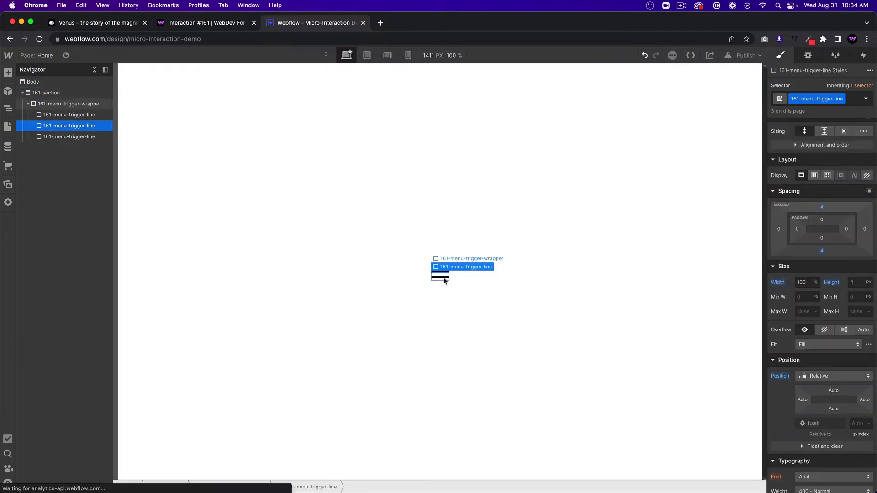
left_click(445, 278)
left_click(470, 249)
left_click(441, 276)
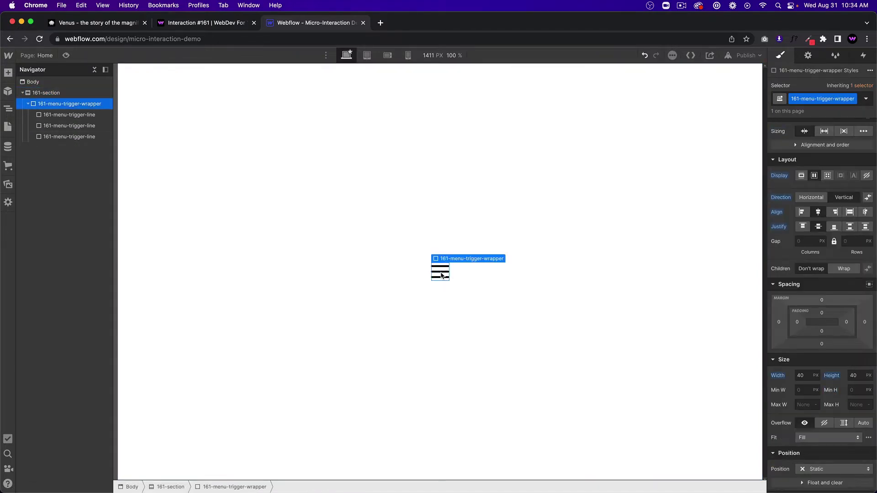
Give the second menu trigger line the combo class 2 and make its background transparent.
left_click(441, 273)
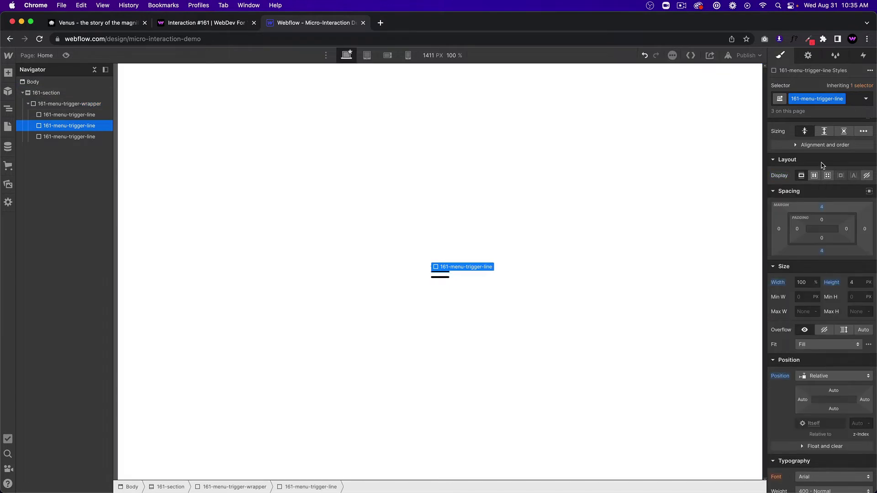
left_click(851, 102)
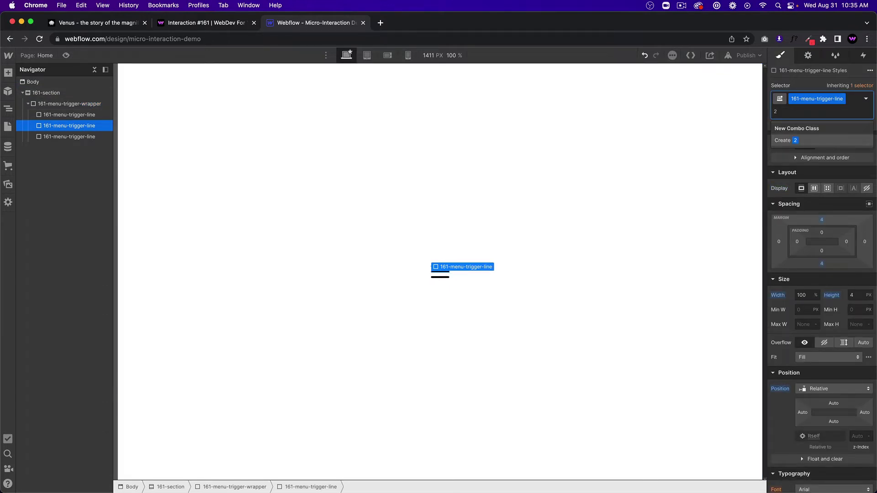
key("Return")
scroll(822, 431, "down", 5)
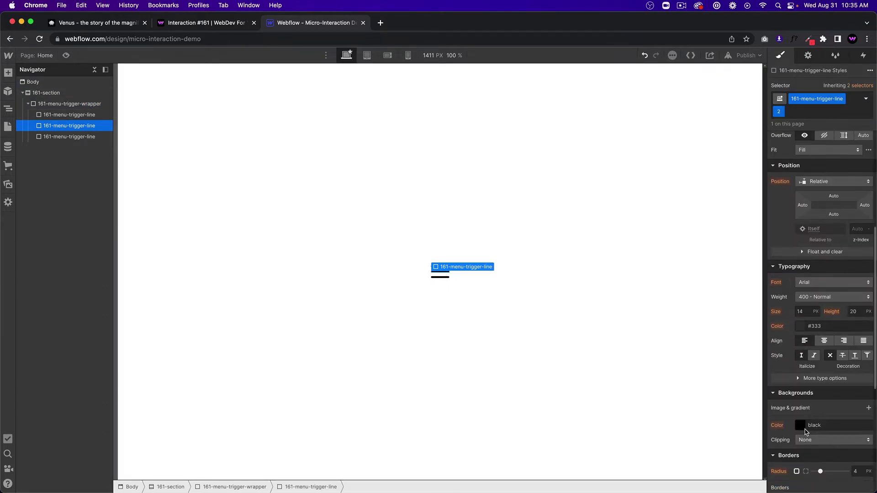
left_click(800, 425)
left_click(497, 335)
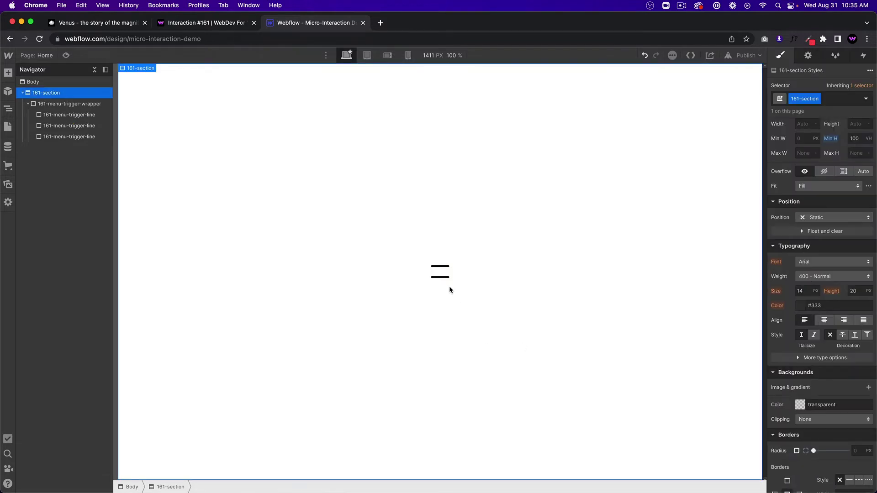
Give the third menu trigger line the combo class 3 and make its background transparent.
left_click(441, 276)
left_click(850, 101)
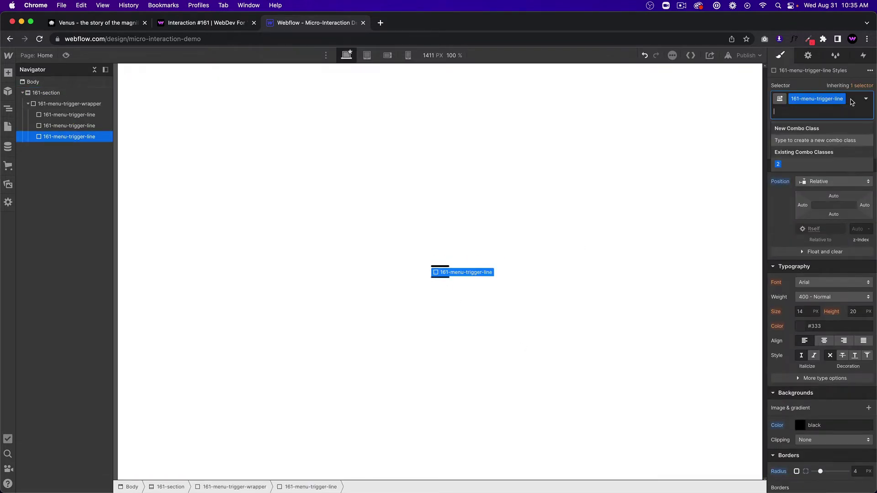
type("3")
key("Return")
scroll(862, 390, "down", 1)
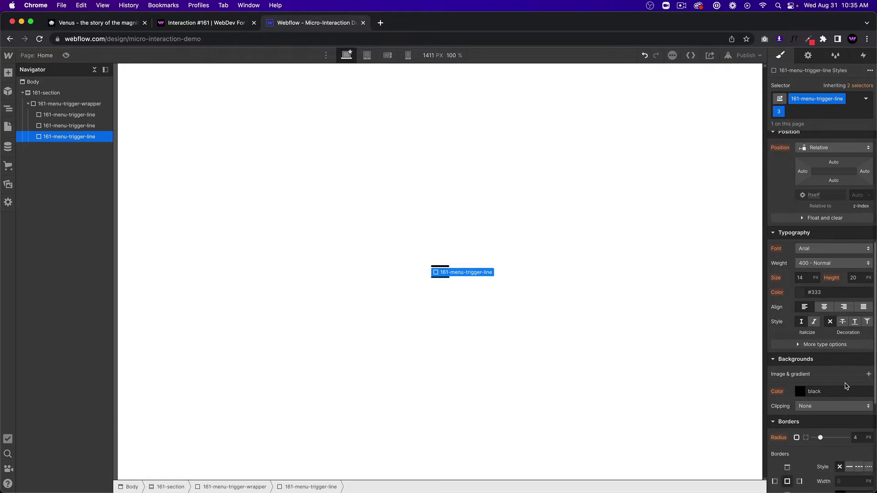
left_click(799, 391)
left_click(776, 374)
left_click(382, 352)
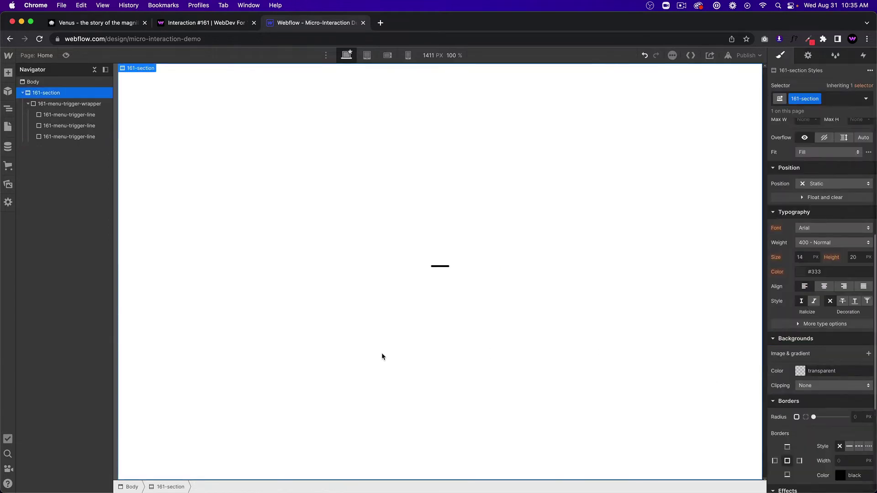
Add a div block inside the second menu trigger line.
left_click(441, 271)
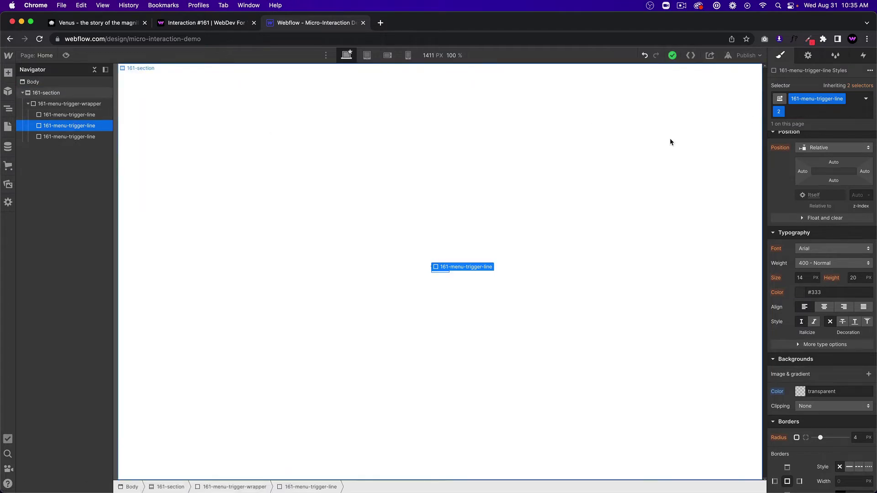
key("super+e")
type("div")
key("Return")
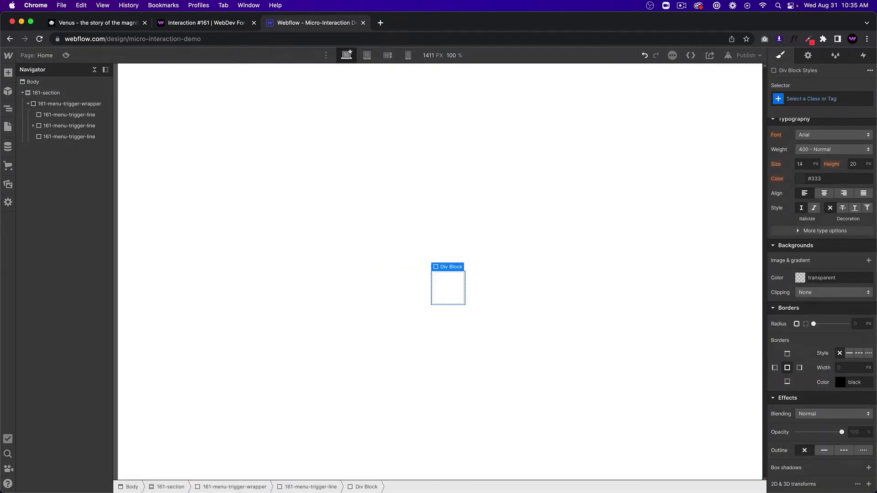
Give the new div block the new class 161-menu-trigger-line-inner.
left_click(826, 98)
type("161")
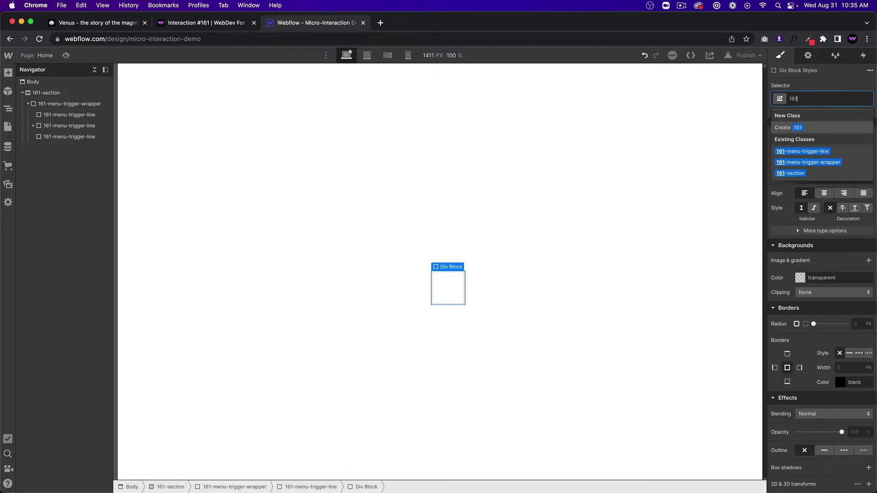
type("-menu-trigger-")
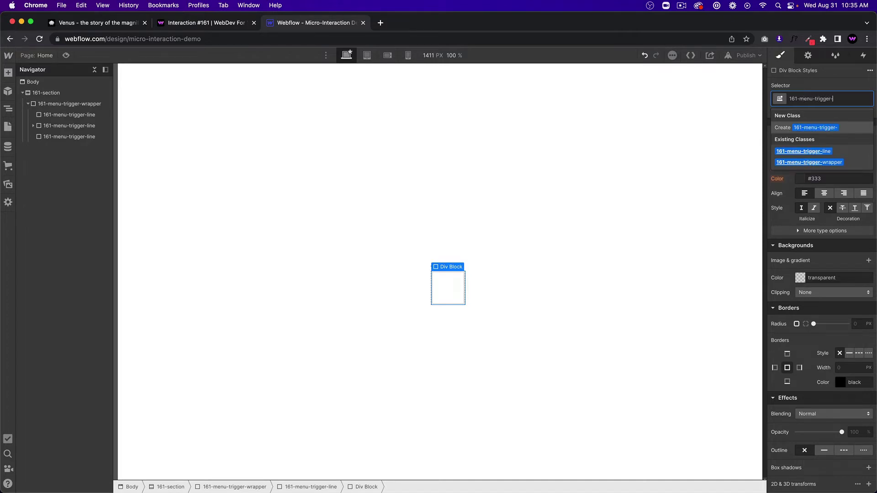
type("inner")
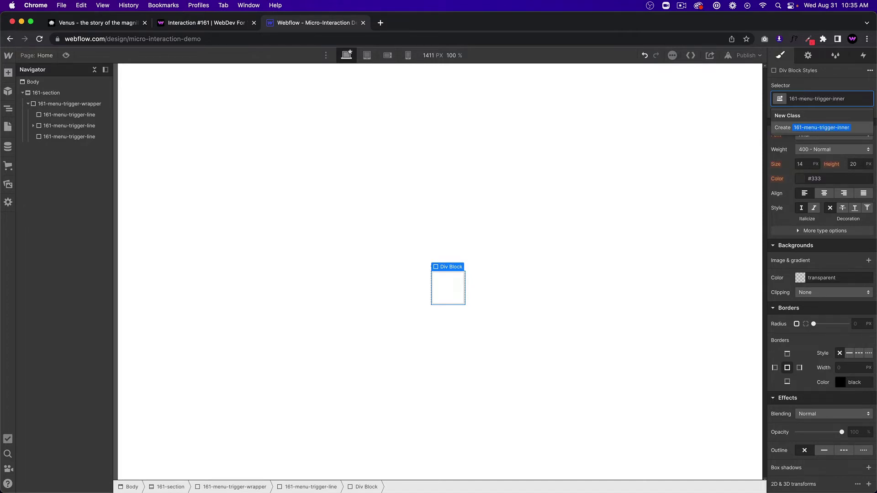
key("BackSpace")
key("BackSpace")
key("BackSpace")
key("BackSpace")
key("BackSpace")
type("line")
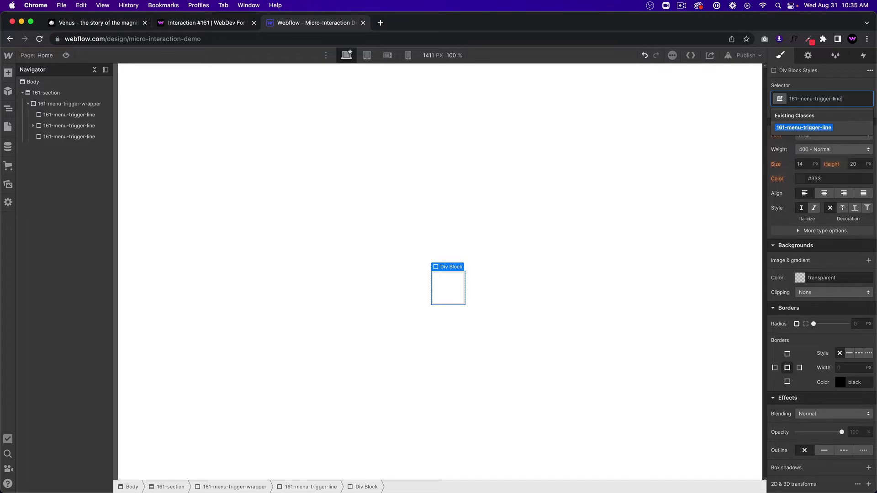
type("--inn")
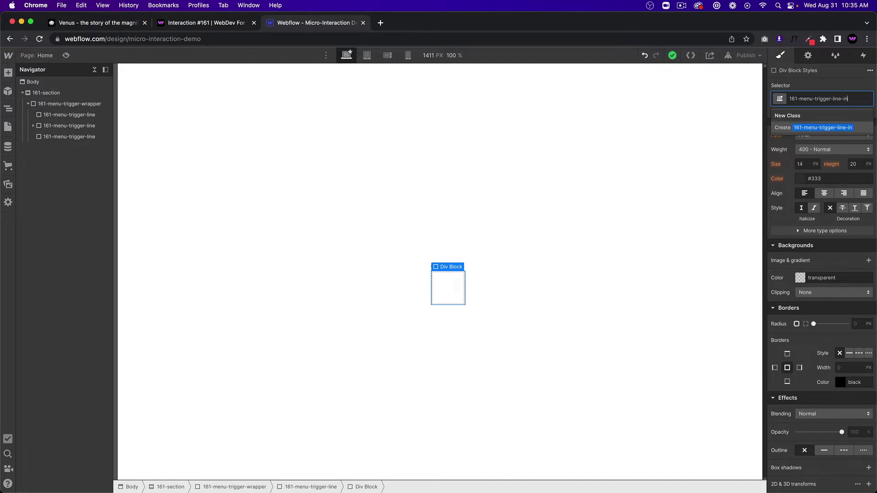
type("ner")
key("Return")
Set the inner line's position to Absolute with the full-cover preset, 0% on all four sides.
scroll(829, 301, "down", 2)
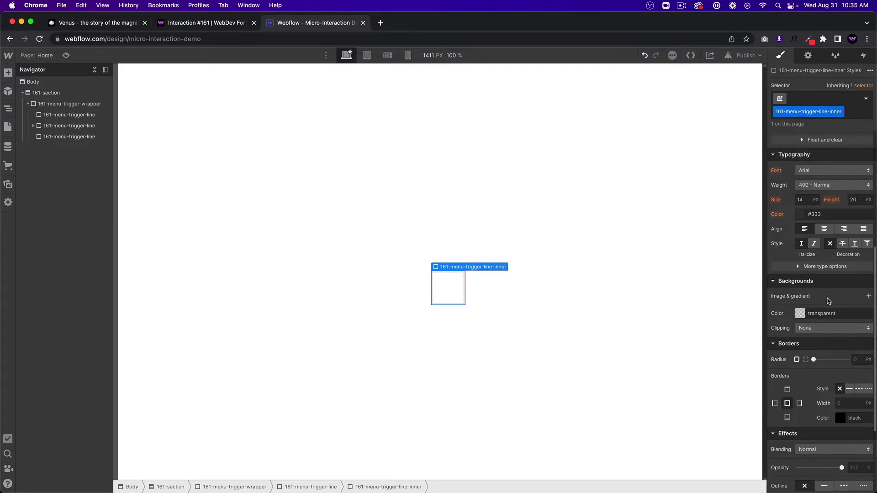
scroll(829, 300, "up", 5)
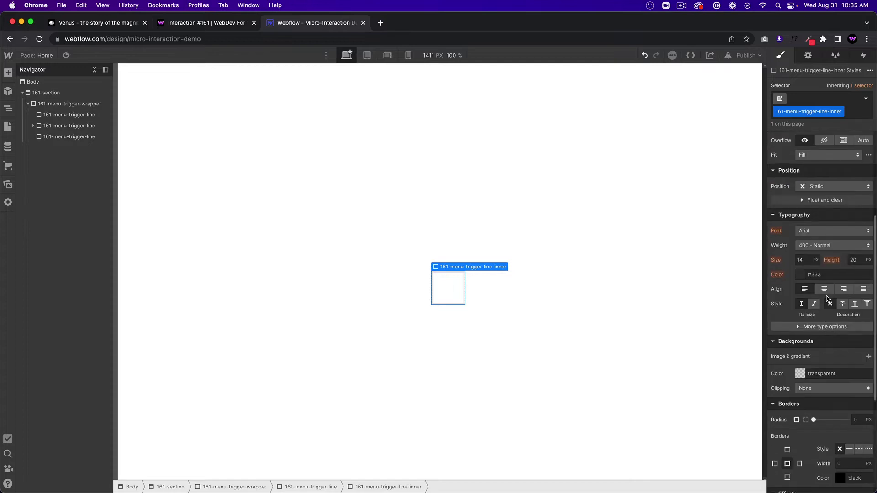
left_click(834, 186)
left_click(822, 208)
left_click(869, 199)
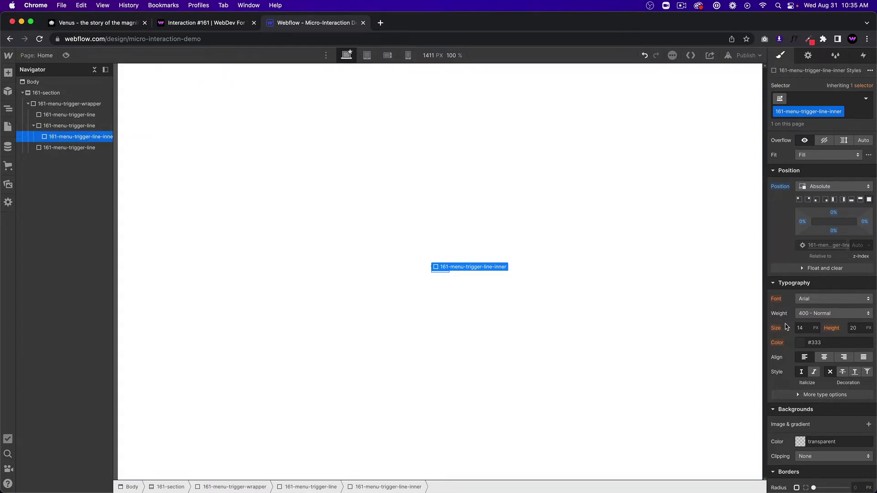
Set the inner line's background color to black and round its corners with a 4 px radius.
scroll(786, 327, "down", 3)
left_click(794, 384)
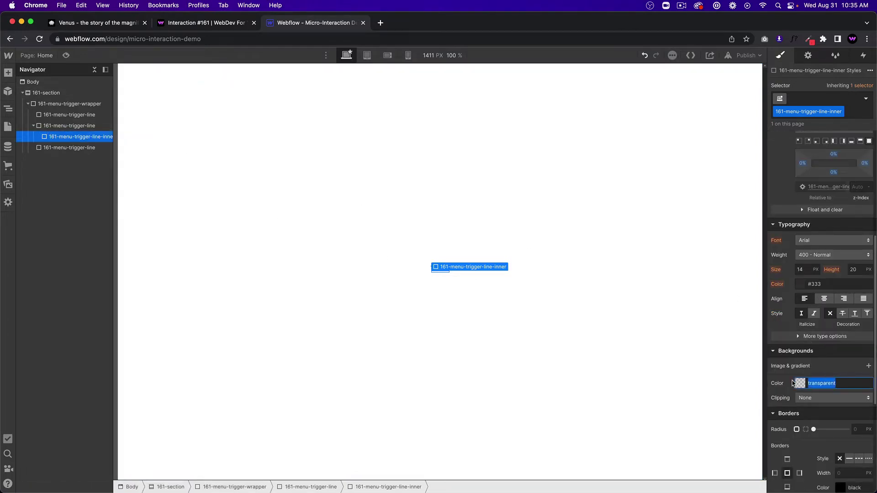
left_click(798, 385)
left_click(799, 385)
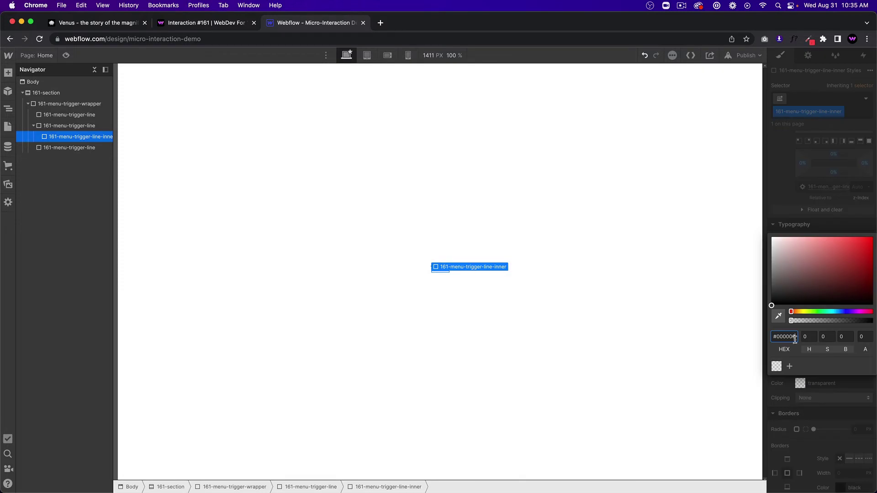
left_click_drag(796, 281, 757, 310)
scroll(822, 319, "down", 1)
left_click(856, 388)
type("4")
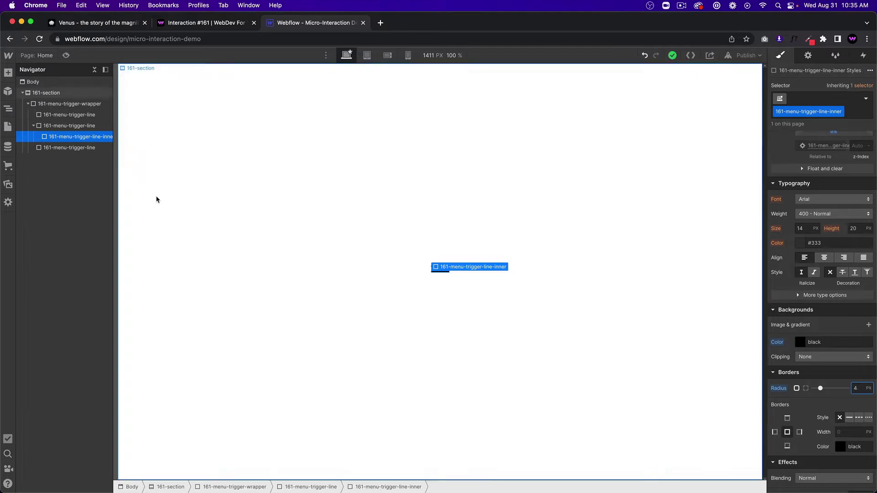
left_click(84, 149)
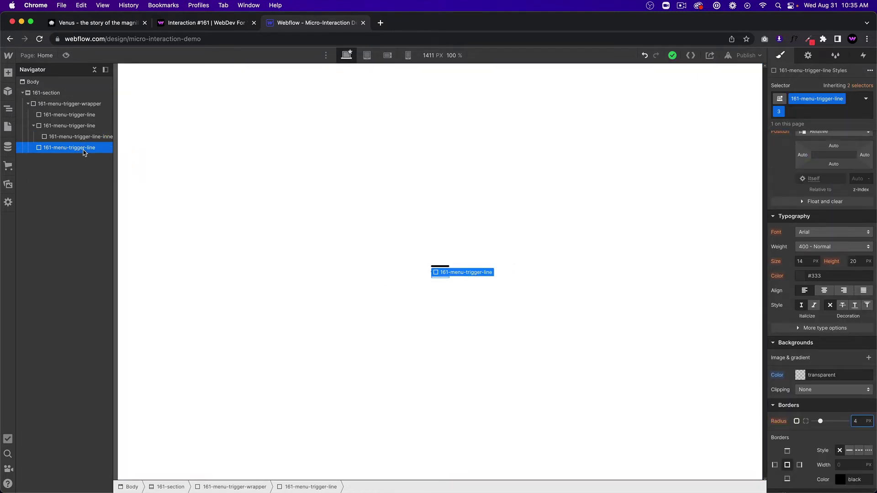
key("super+e")
type("di")
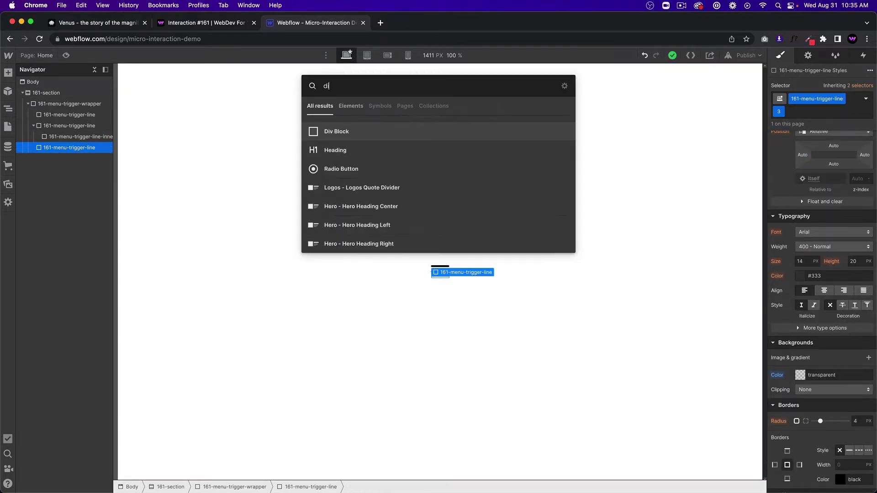
key("Return")
key("super+z")
Paste a copy of the 161-menu-trigger-line-inner block into the third menu trigger line.
left_click(69, 148)
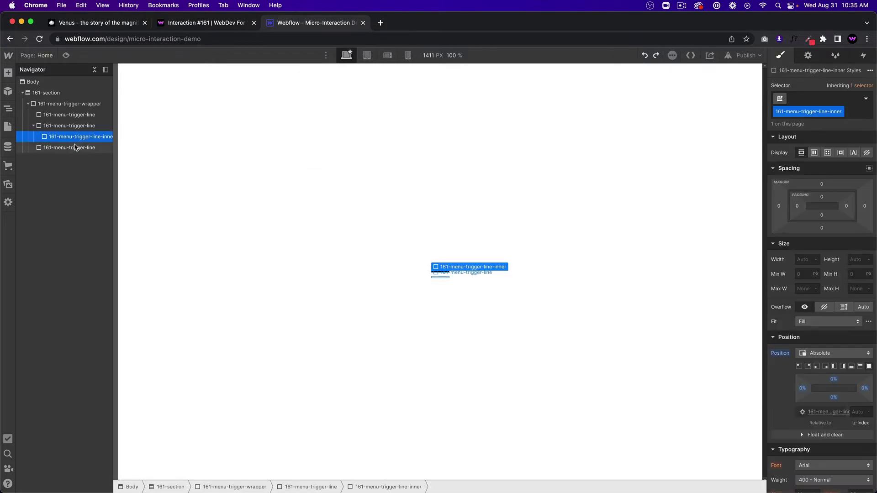
key("super+v")
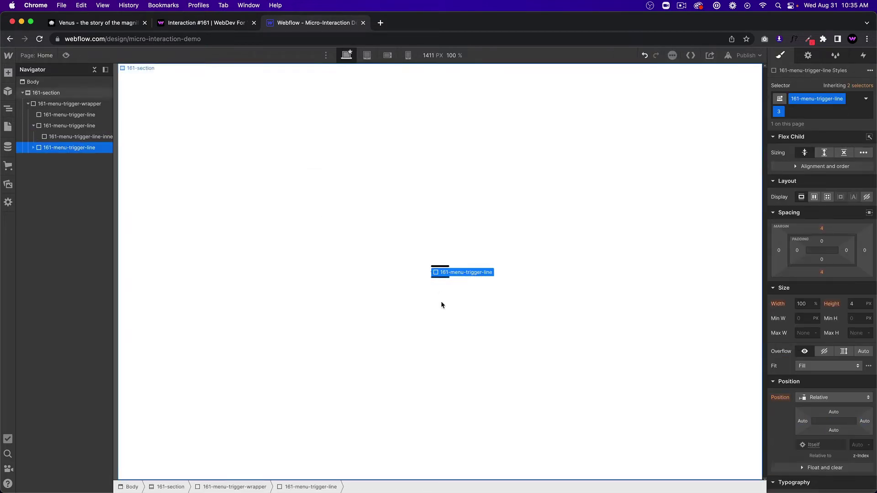
left_click(440, 300)
left_click(443, 278)
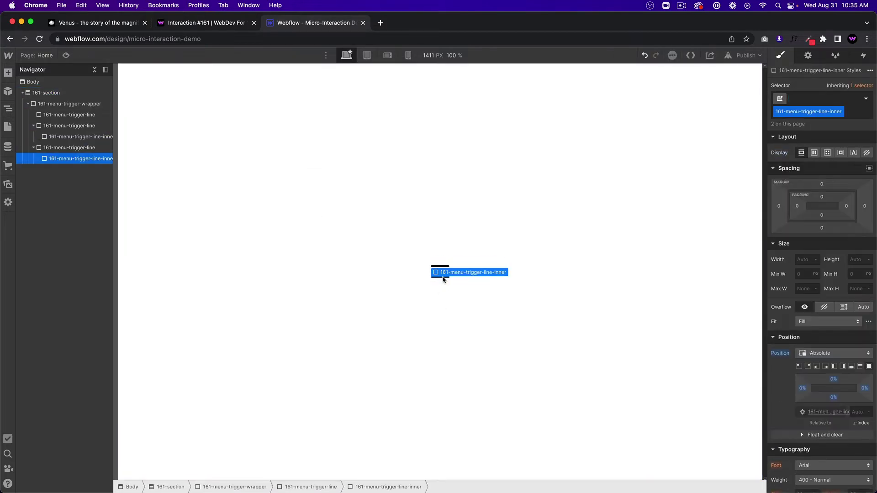
Set the transform origin of the second line's 161-menu-trigger-line-inner block to its middle-left point.
left_click(79, 140)
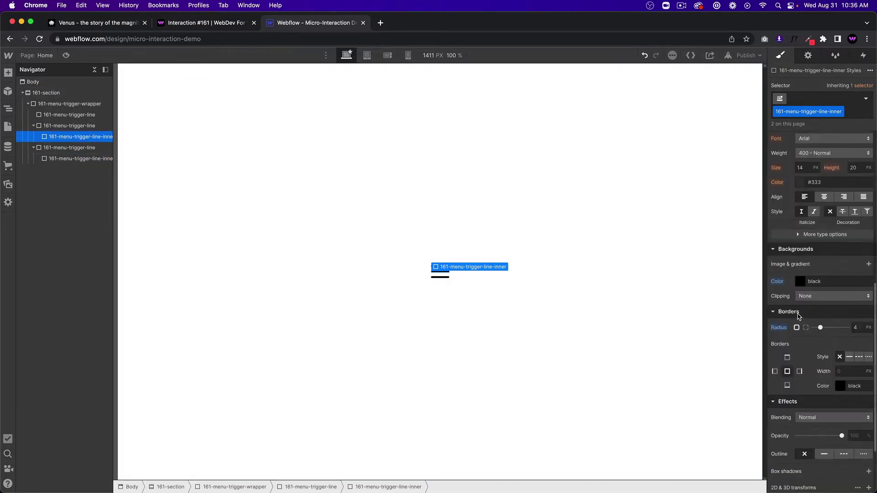
scroll(817, 308, "down", 10)
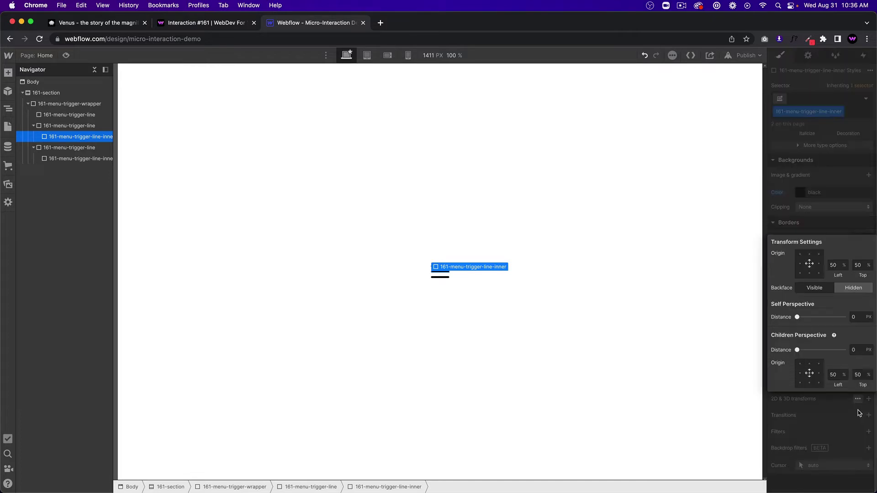
left_click(857, 399)
left_click(800, 265)
left_click(432, 297)
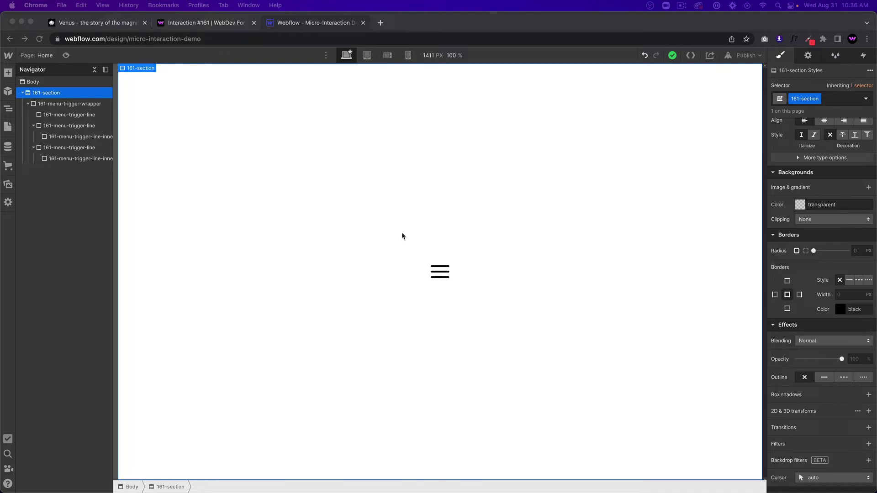
left_click(77, 118)
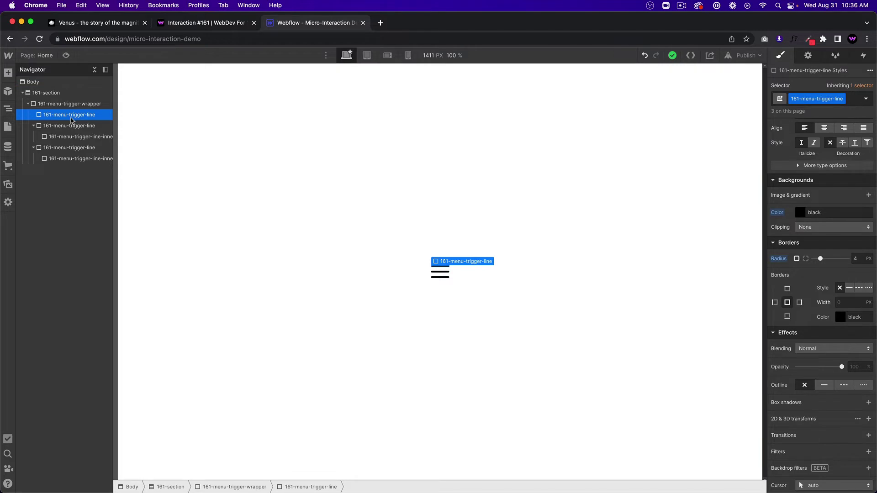
left_click(72, 136)
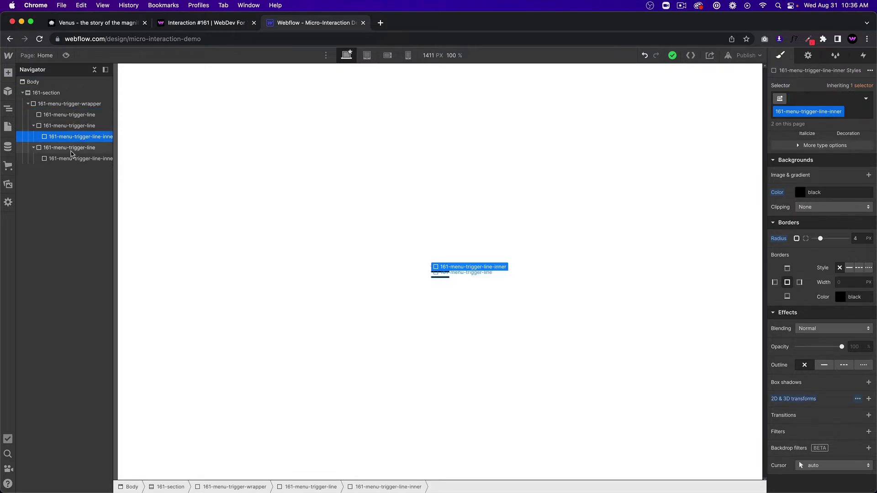
left_click(71, 158)
left_click(80, 130)
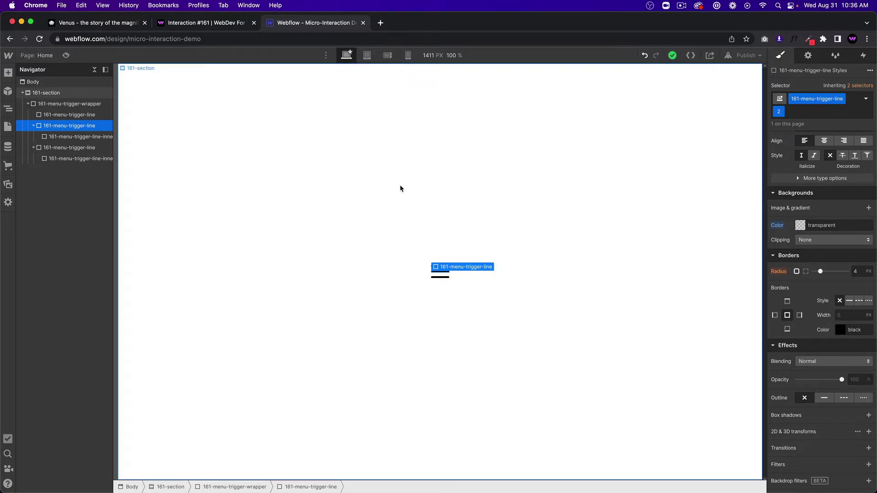
left_click(565, 247)
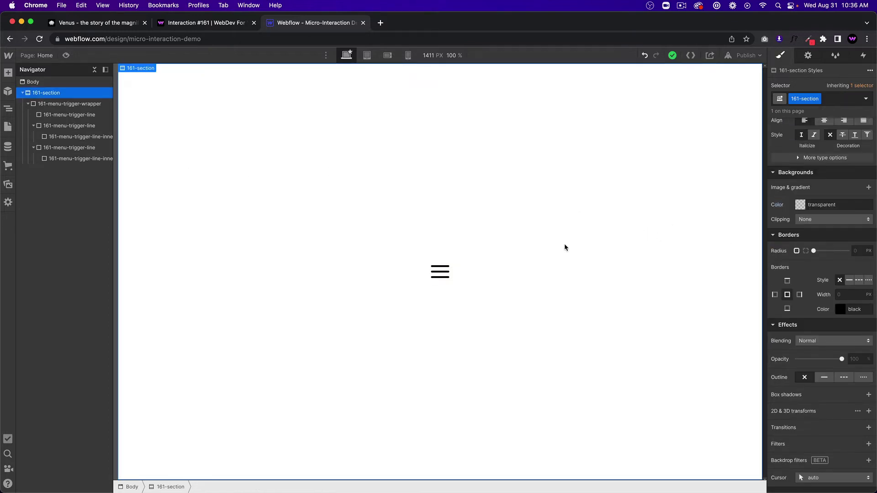
Add a Mouse click (tap) trigger to 161-menu-trigger-wrapper with Start an animation as its first-click action.
left_click(443, 272)
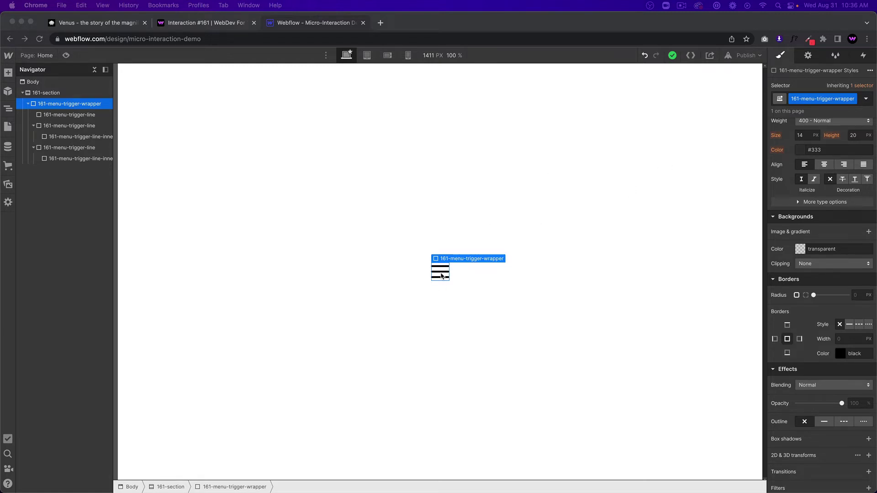
left_click(863, 55)
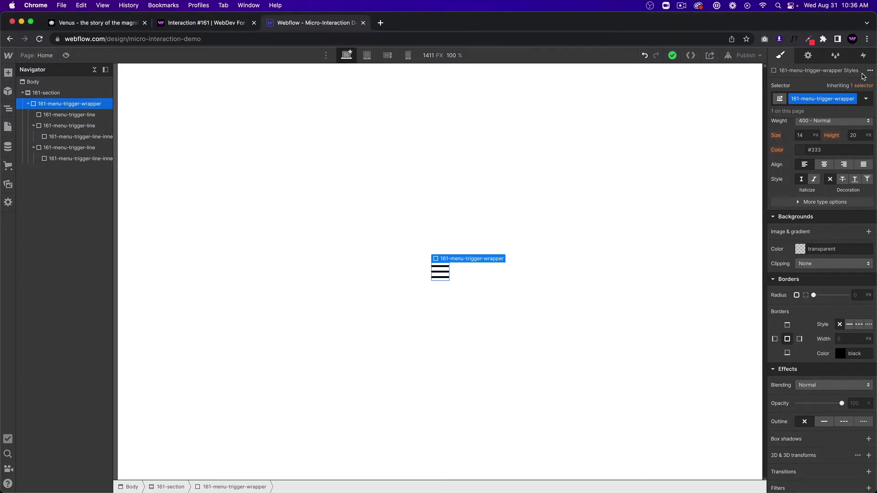
left_click(870, 85)
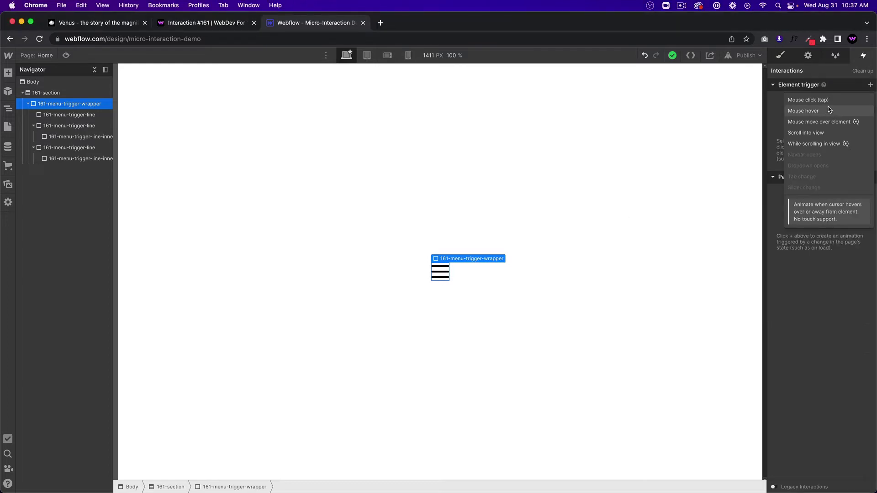
left_click(828, 100)
left_click(823, 134)
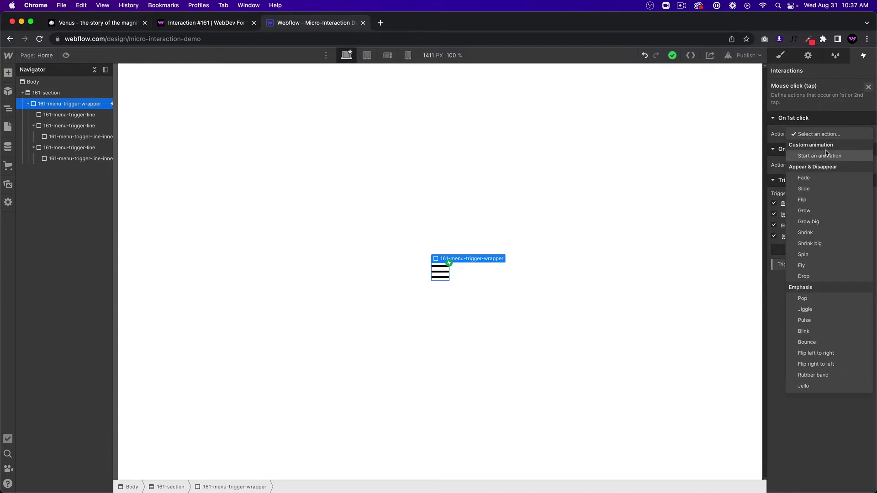
left_click(825, 155)
Create a new timed animation for the first click named 161-menu-trigger-first-click.
left_click(868, 149)
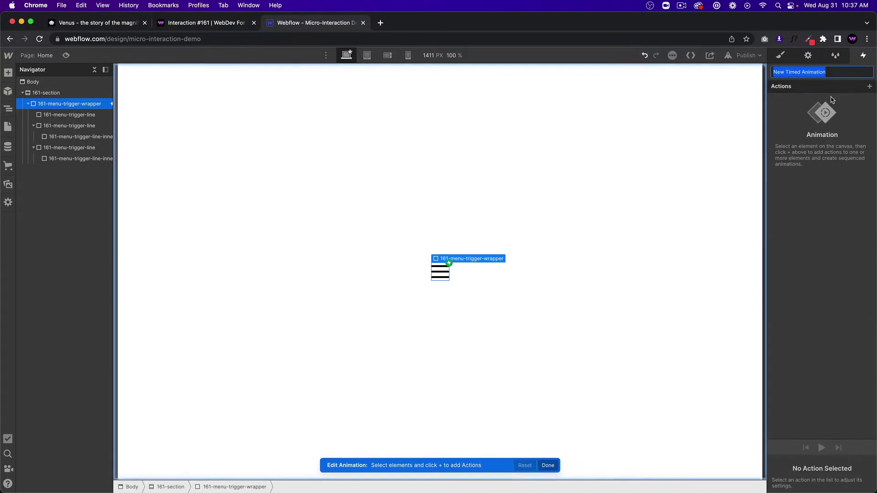
type("161-menu-trigge")
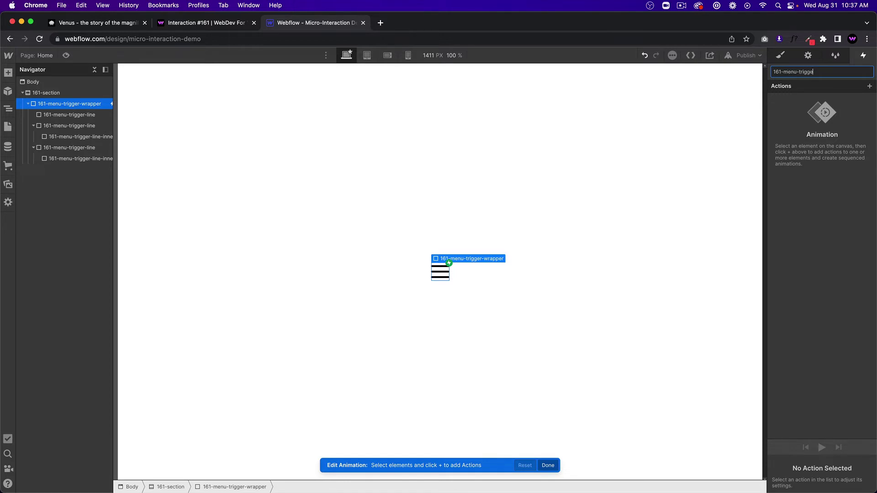
type("r-first-click")
key("Return")
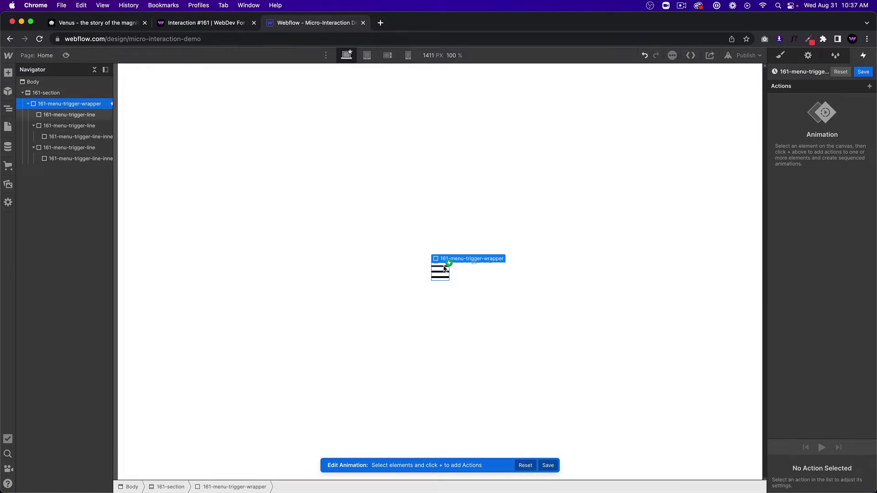
Add a Move action of 10 px on the Y axis for the first menu line, affecting only the selected element, and save the animation.
left_click(441, 269)
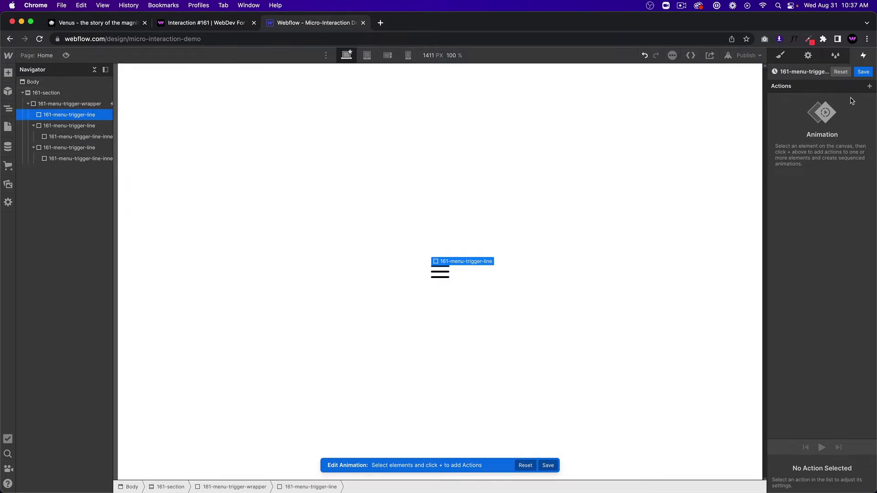
left_click(868, 86)
left_click(848, 113)
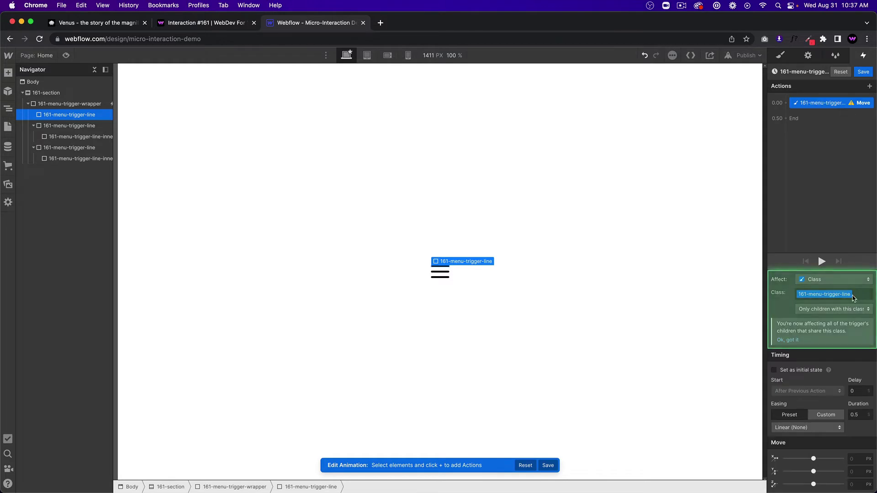
left_click(856, 471)
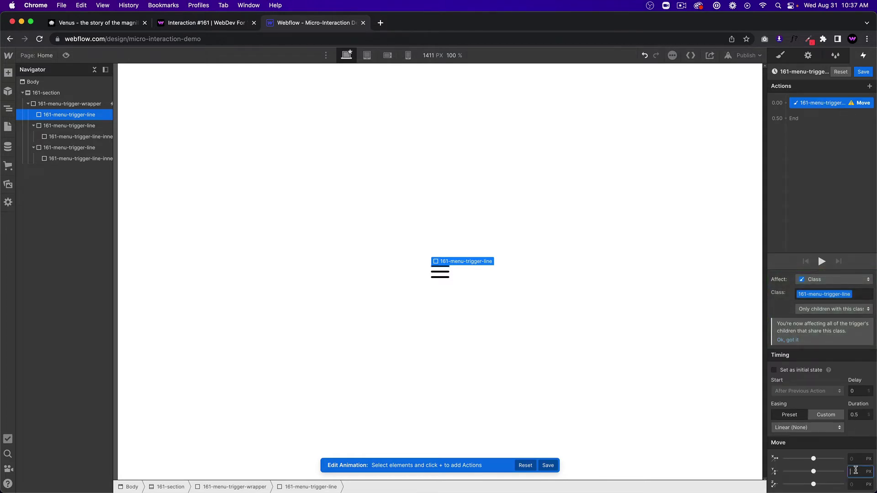
type("10")
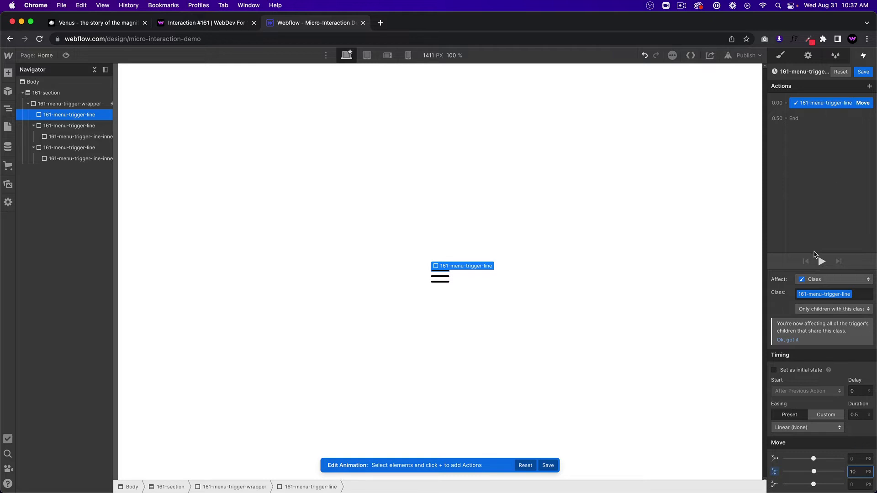
left_click(816, 280)
left_click(816, 259)
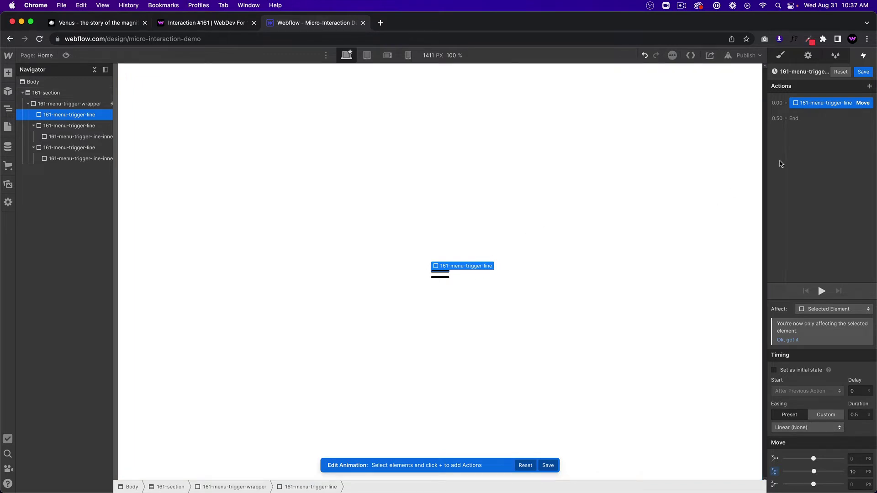
left_click(862, 72)
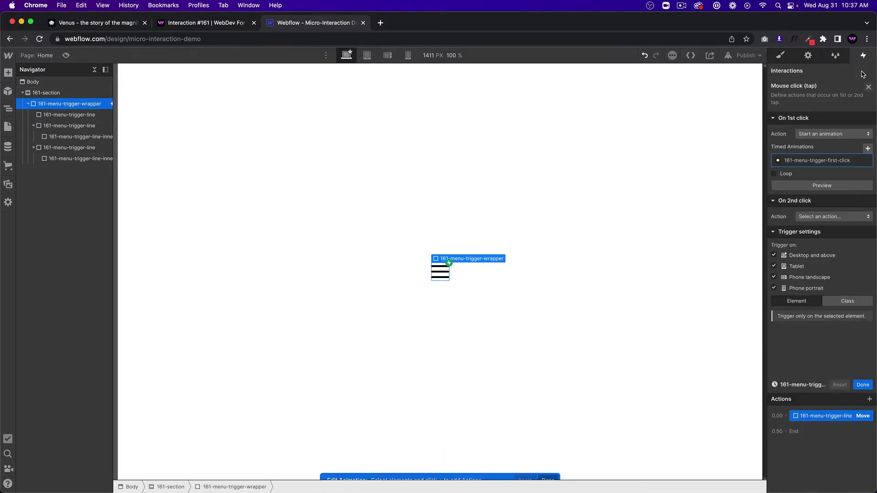
Set the second menu trigger line's height to 2 px and the third line's height to 1 px.
left_click(456, 286)
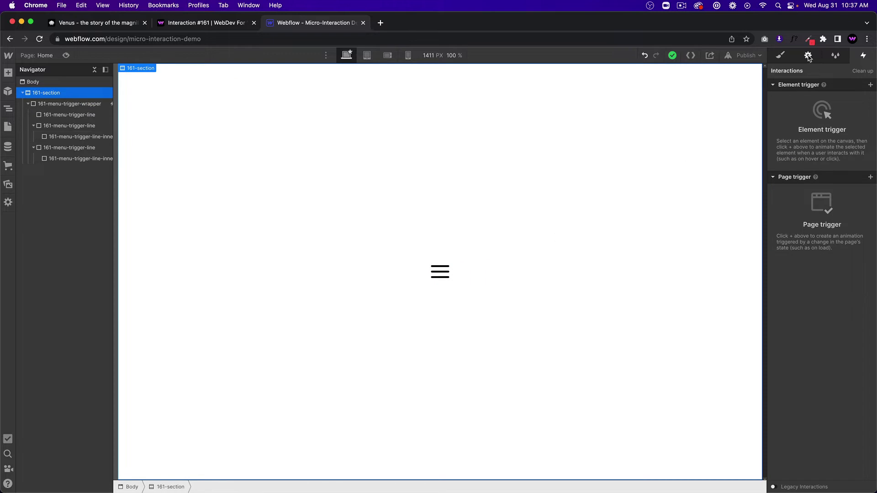
key("s")
left_click(440, 273)
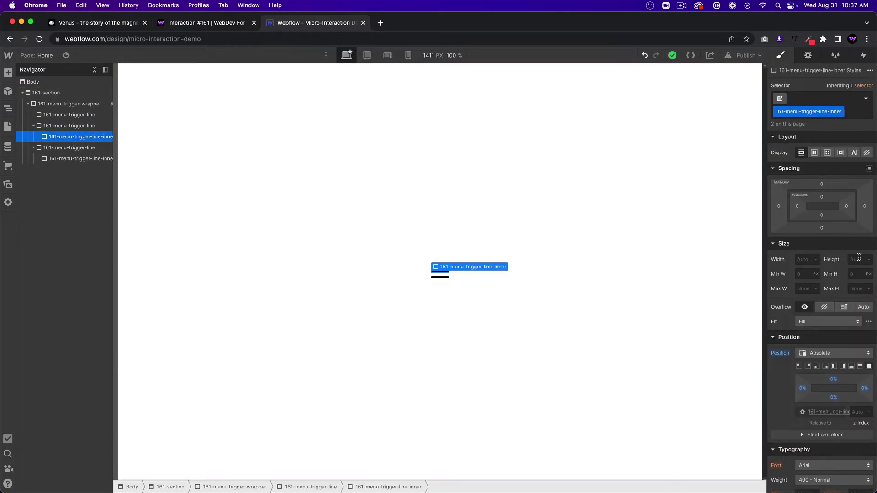
left_click(86, 127)
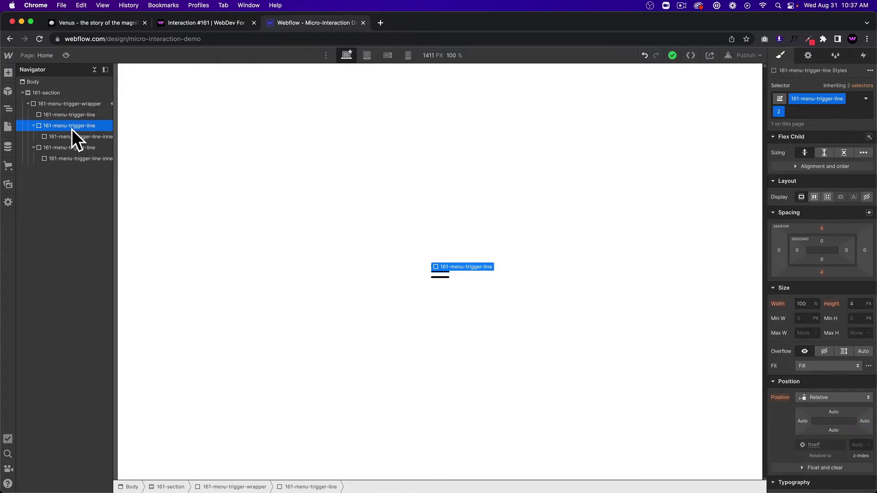
left_click(852, 303)
type("2")
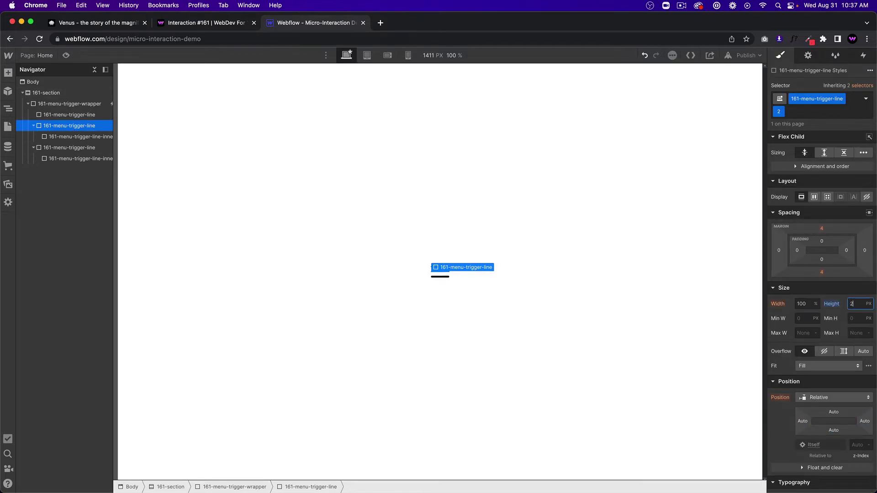
left_click(440, 277)
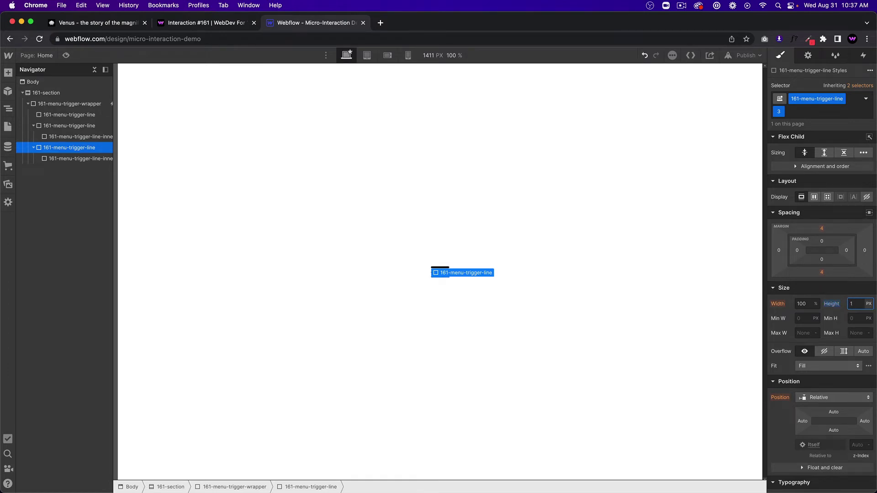
left_click(459, 310)
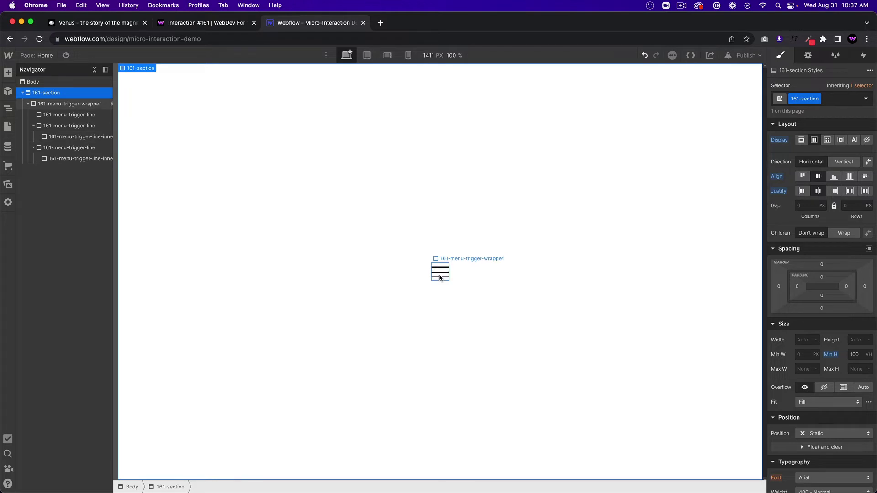
Reopen the wrapper's 161-menu-trigger-first-click animation for editing and select the first line's Move action.
left_click(64, 104)
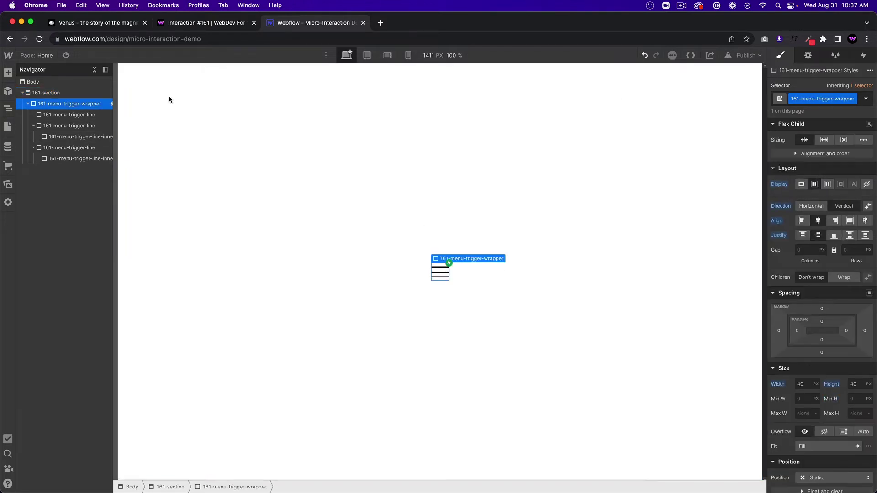
left_click(863, 55)
left_click(821, 110)
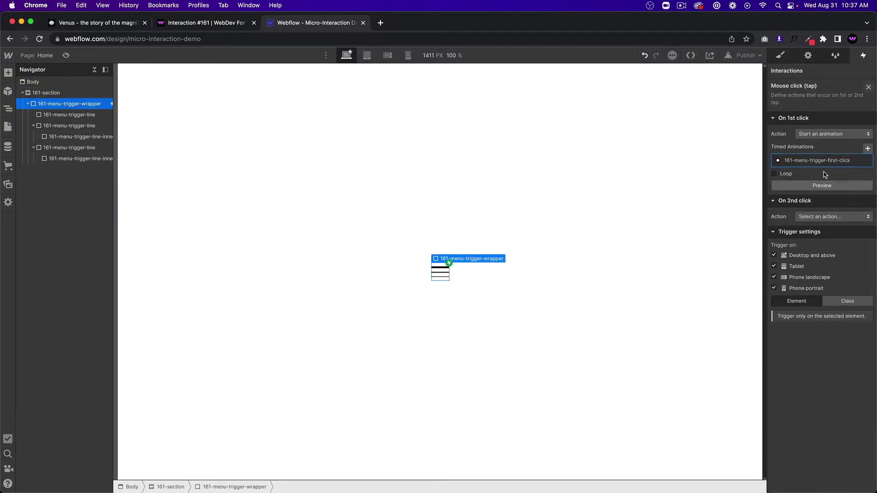
left_click(820, 161)
left_click(825, 102)
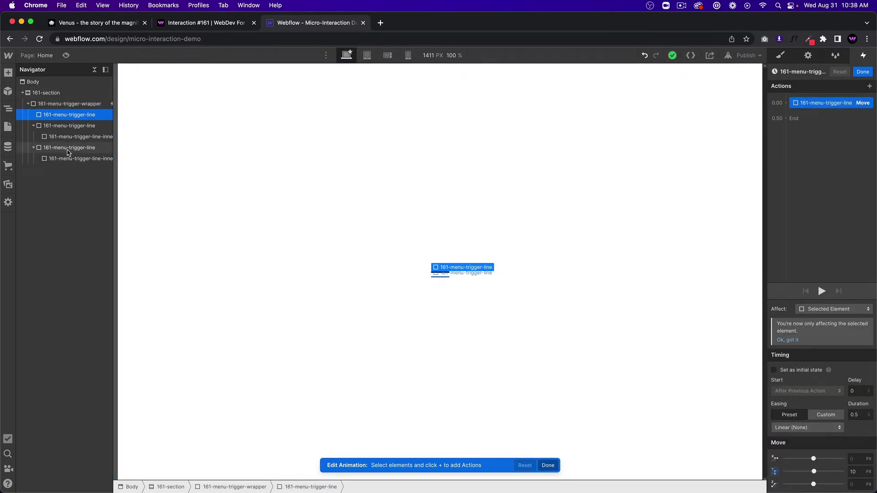
Add a -10 px Y-axis Move for the third line as selected element only, start it with the previous action, and preview.
left_click(67, 152)
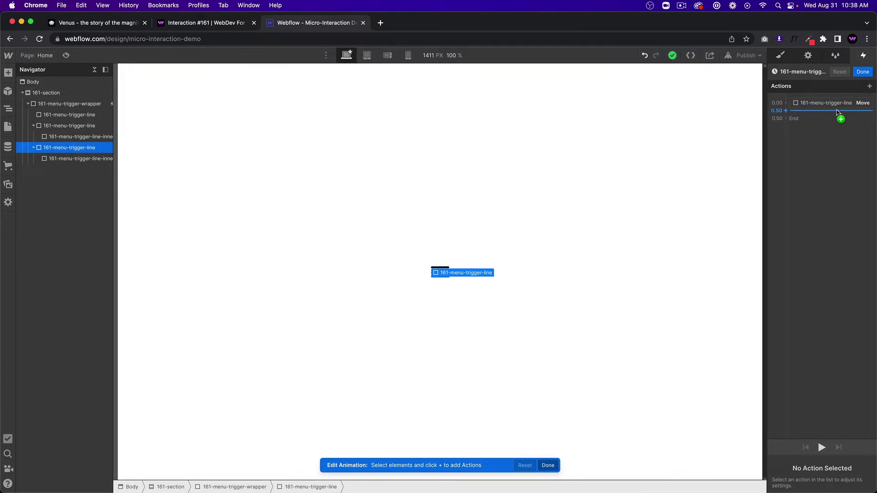
left_click(840, 118)
left_click(839, 133)
left_click(859, 474)
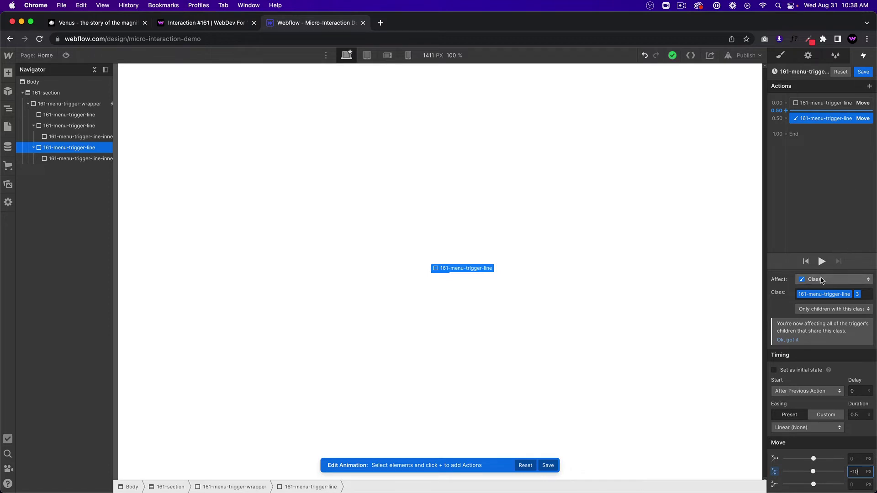
left_click(822, 281)
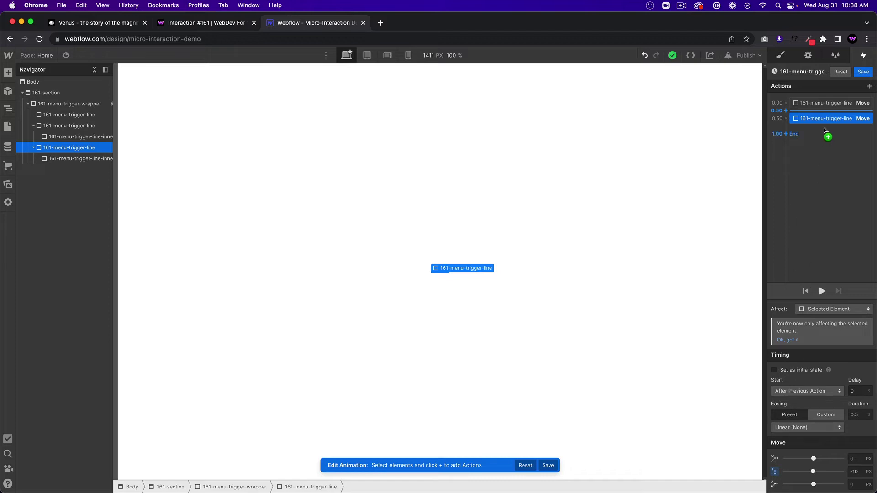
left_click_drag(821, 120, 821, 111)
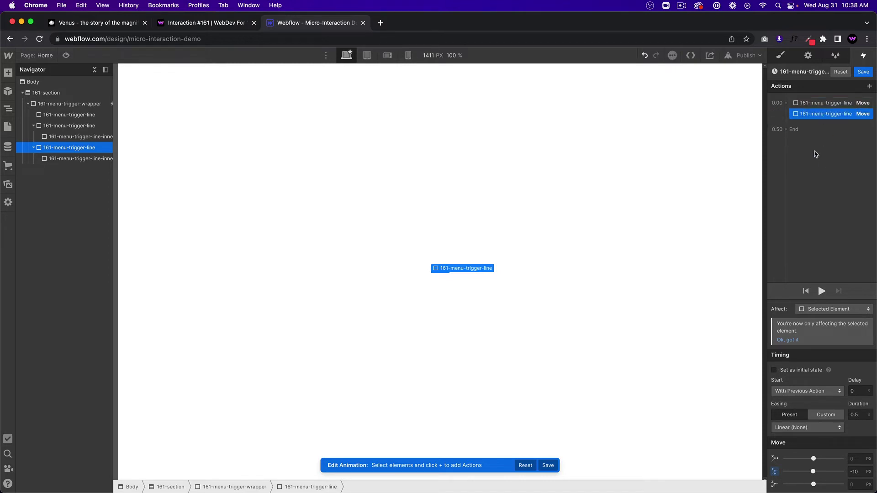
left_click(821, 291)
Add a Size action with a height of 2 px for the first menu line, following the Move actions.
left_click_drag(826, 104, 818, 122)
left_click(786, 121)
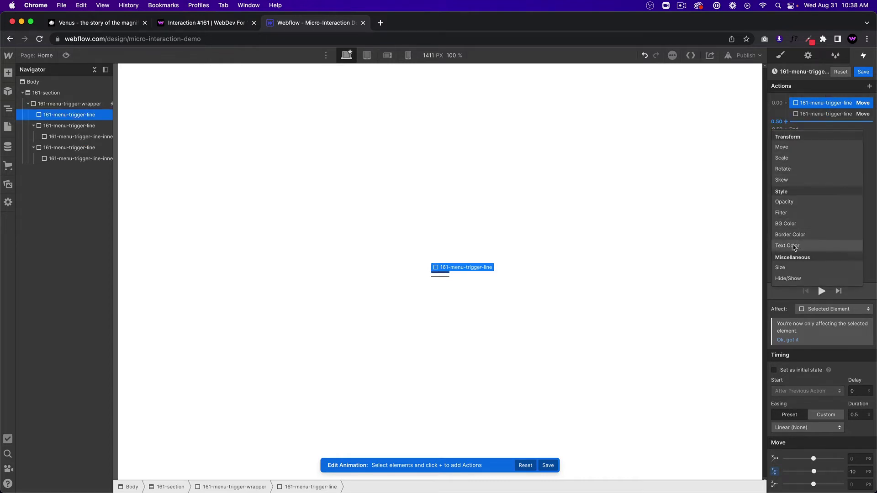
left_click(781, 267)
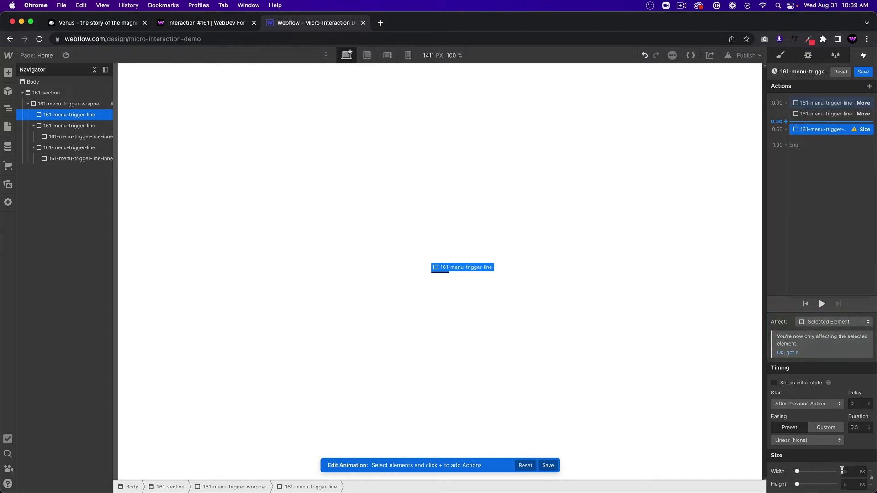
left_click(841, 470)
left_click(851, 484)
type("2")
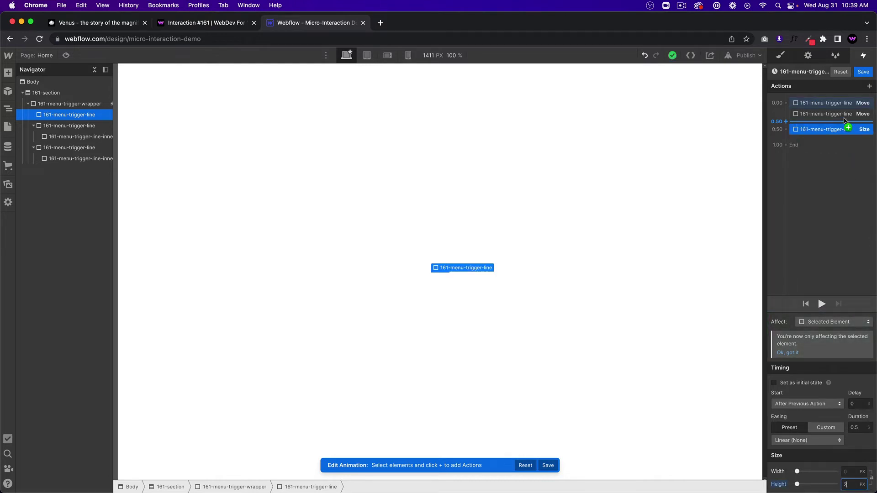
Add a Size action with a 2 px height for the third menu line and start both Size actions together with the Move actions.
left_click(840, 115)
left_click(817, 137)
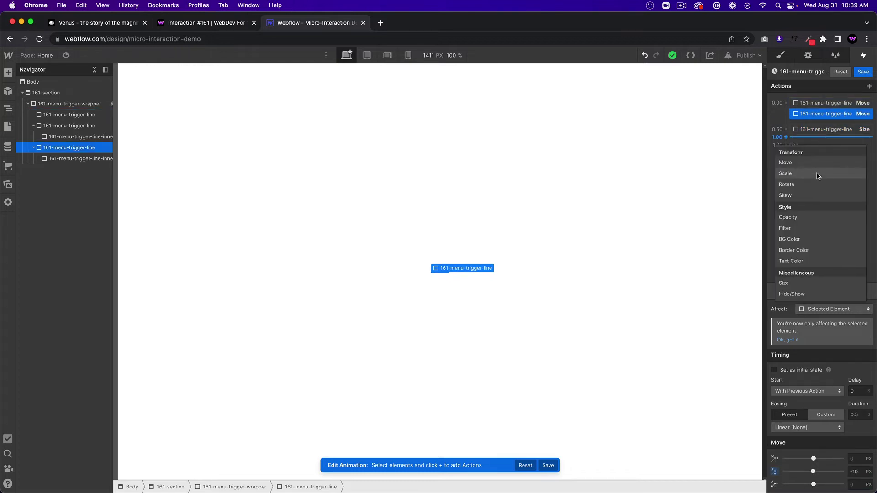
left_click(783, 282)
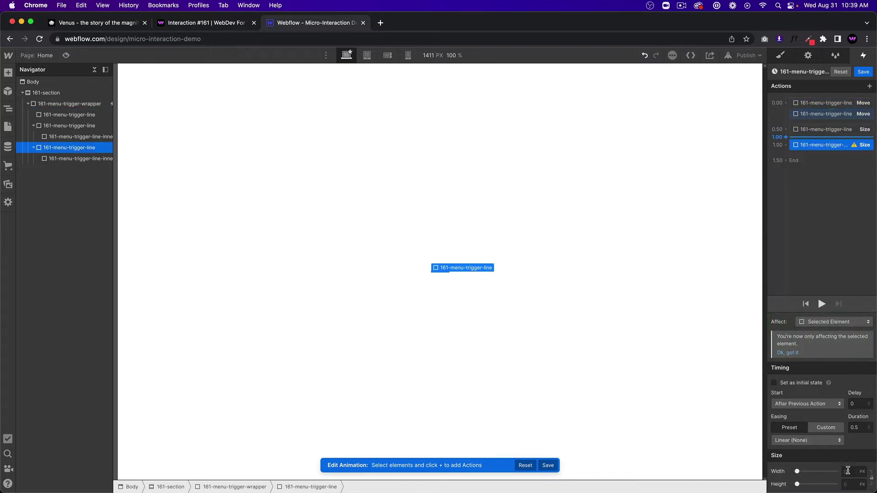
left_click(849, 484)
type("2")
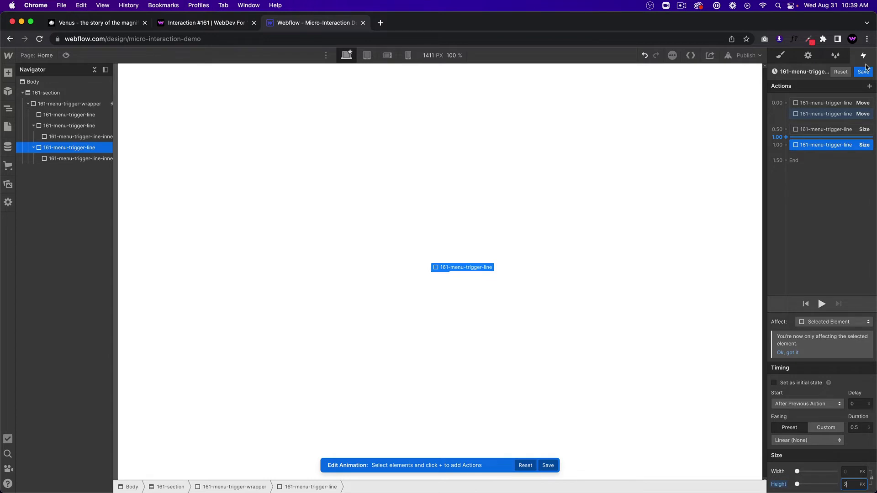
left_click_drag(824, 145, 824, 124)
left_click(821, 141)
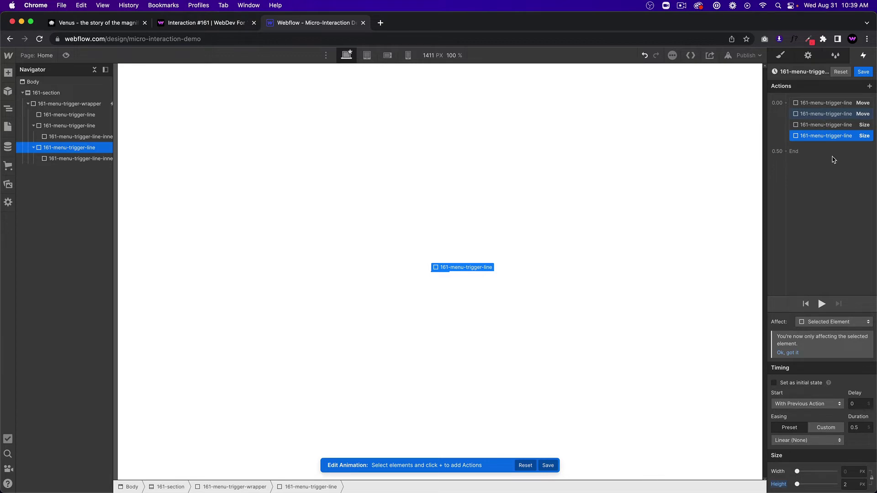
Add an Opacity action of 0% with a duration of 0 s for the second menu line, affecting only the selected element.
left_click(69, 127)
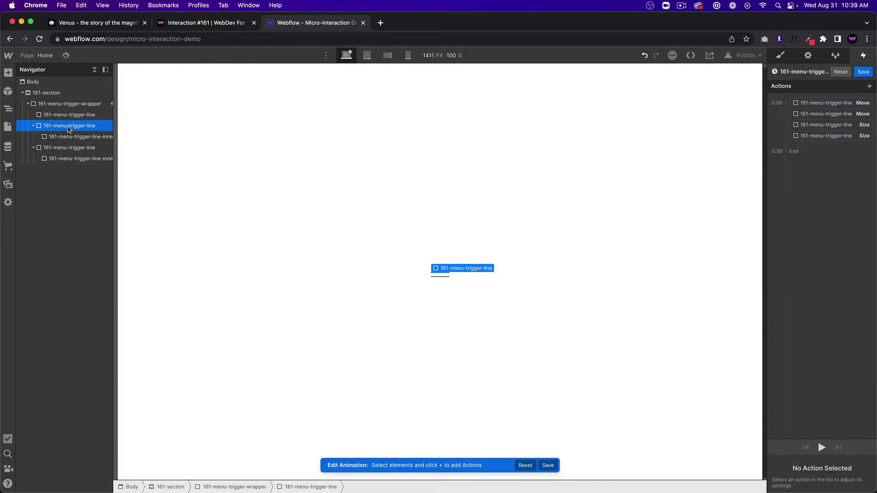
left_click(812, 144)
left_click(796, 222)
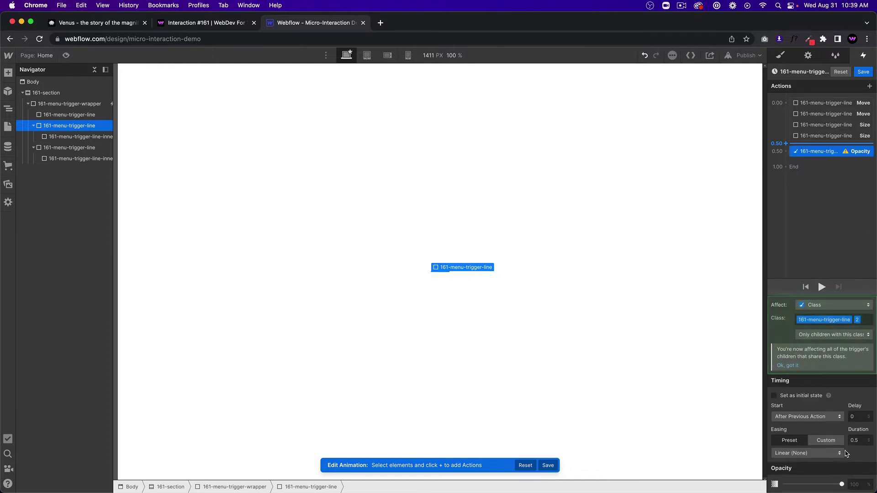
left_click(860, 481)
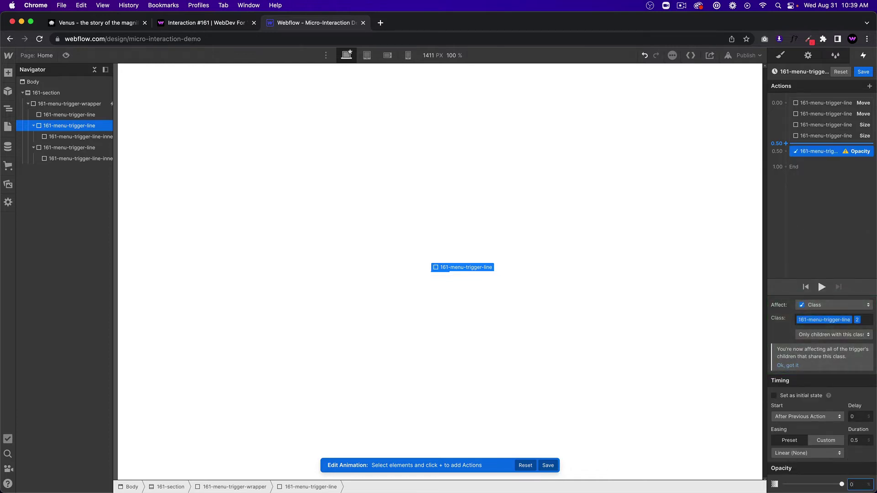
type("0")
key("Return")
left_click(832, 305)
left_click(819, 285)
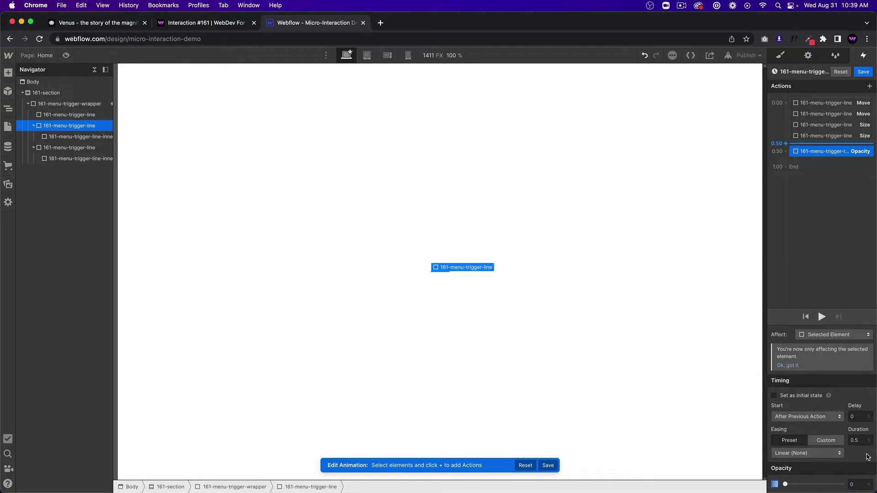
left_click(862, 439)
type("0")
Add a Rotate action of 45 degrees on the Z axis for the first menu line, after the Opacity action.
left_click(827, 103)
left_click(785, 158)
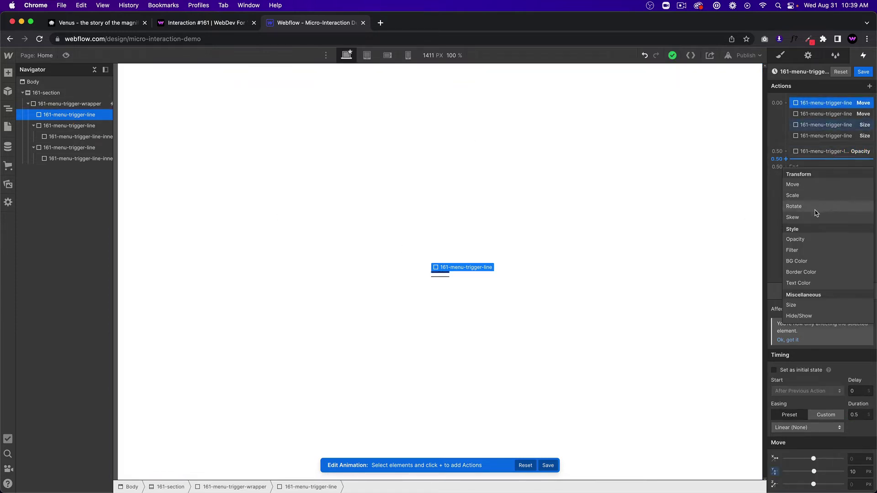
left_click(793, 207)
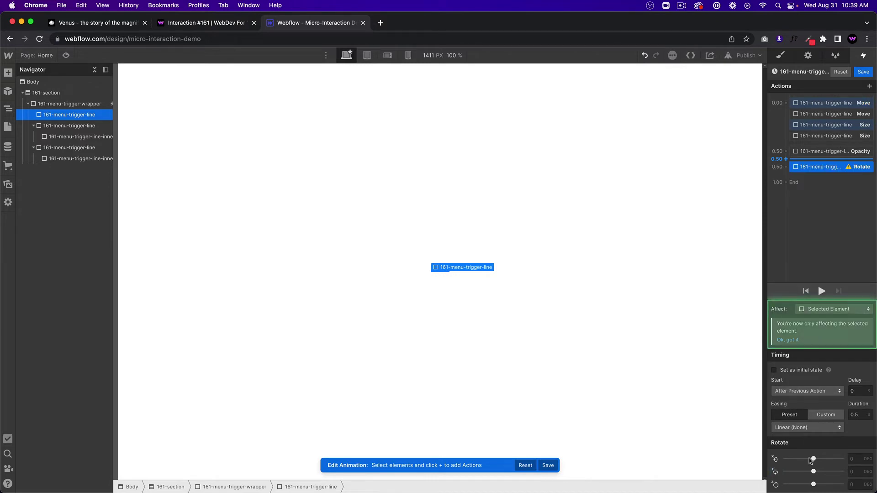
left_click(856, 484)
type("45")
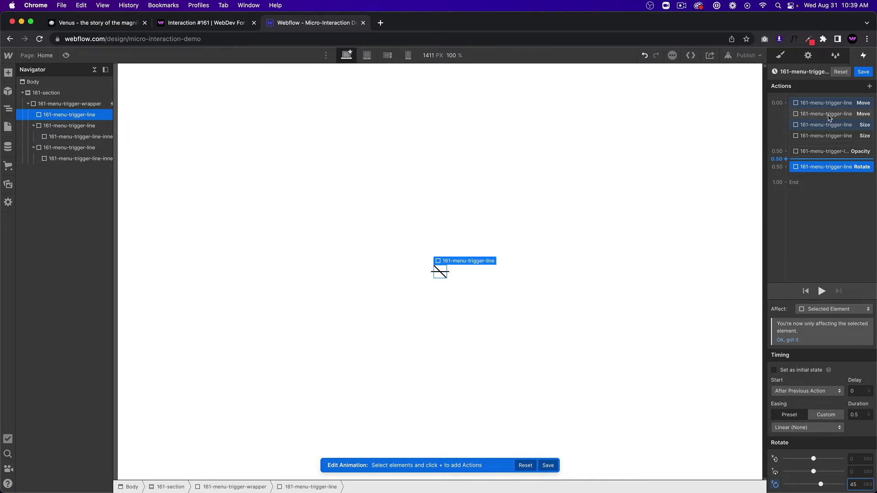
Add a -45 degree Z-axis Rotate for the third menu line and start it with the first line's rotation.
left_click(829, 115)
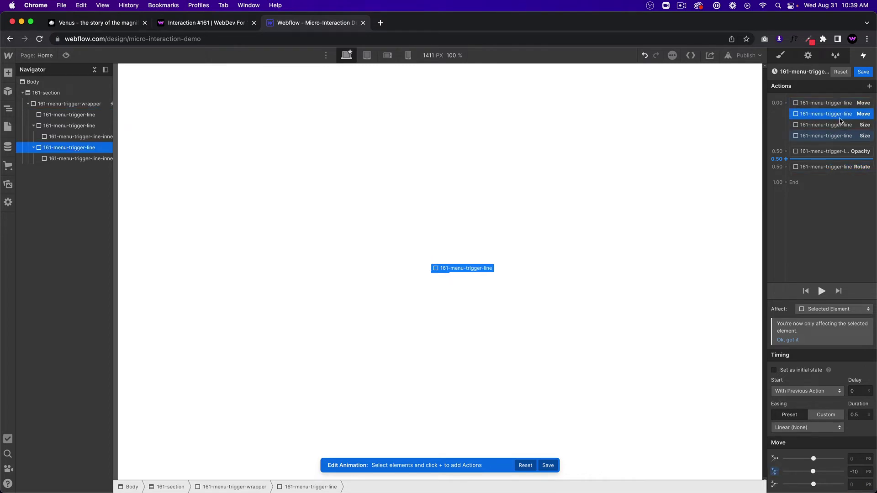
left_click(824, 175)
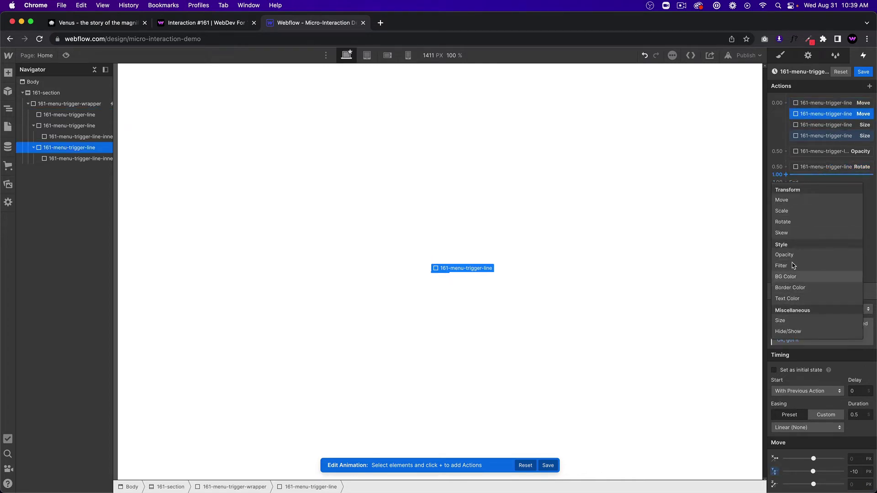
left_click(791, 222)
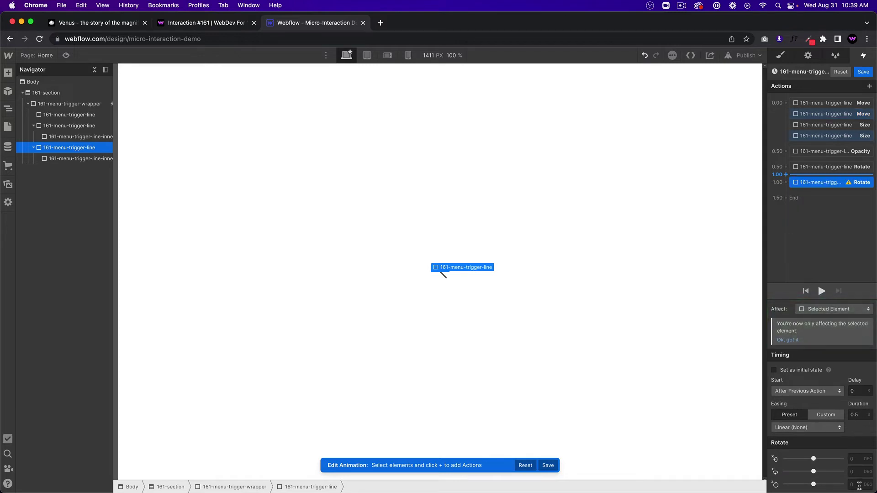
left_click(858, 486)
type("-45")
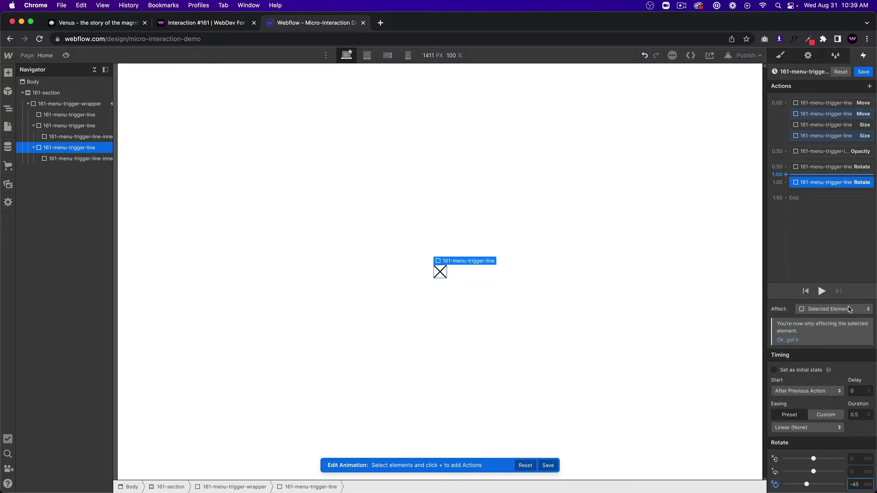
left_click_drag(820, 183, 820, 172)
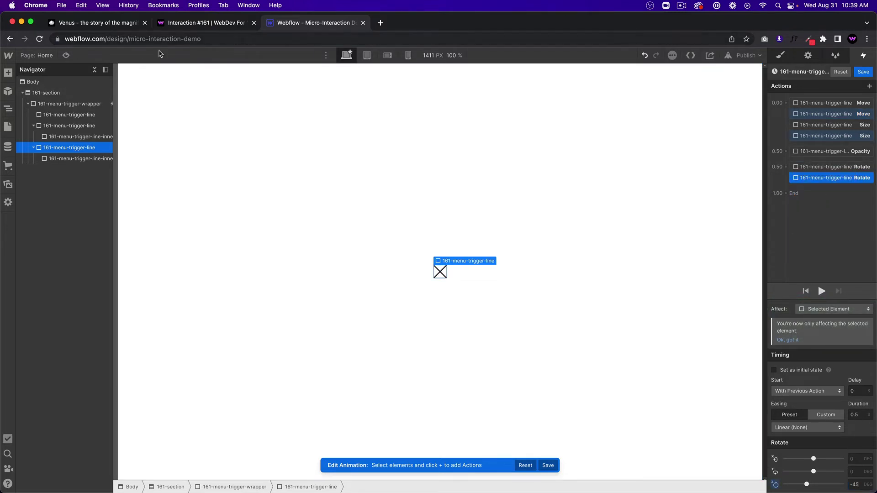
Preview the page twice, triggering the menu icon's click animation each time, and return to the animation editor.
left_click(66, 55)
left_click(445, 285)
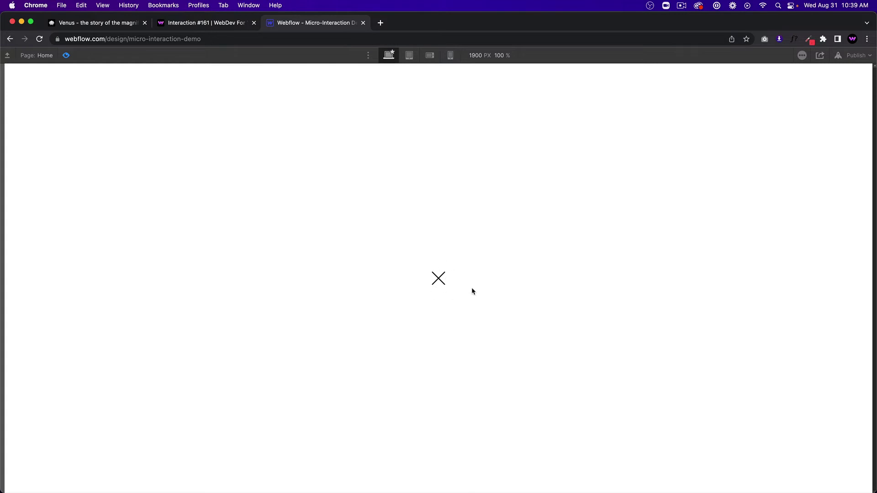
left_click(66, 55)
left_click(65, 55)
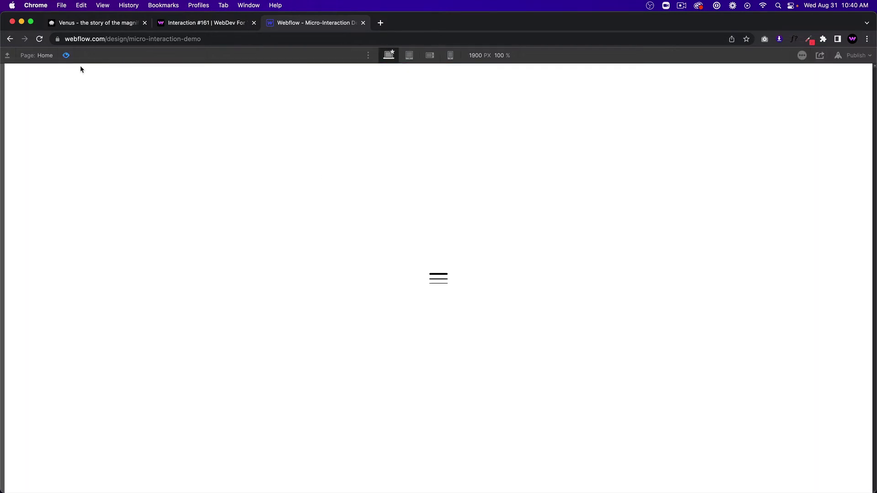
left_click(446, 288)
left_click(67, 57)
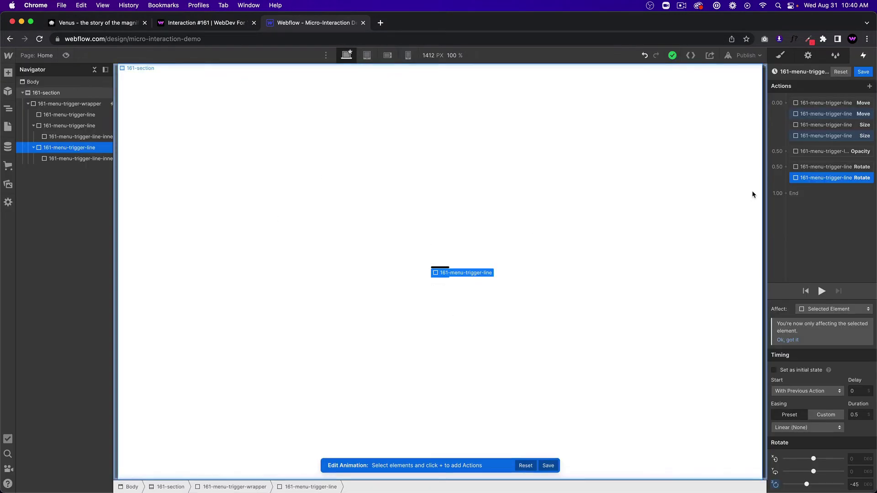
Set the easing of all Move, Size and Rotate actions in the animation to Ease.
left_click(838, 104)
left_click(836, 135, "shift")
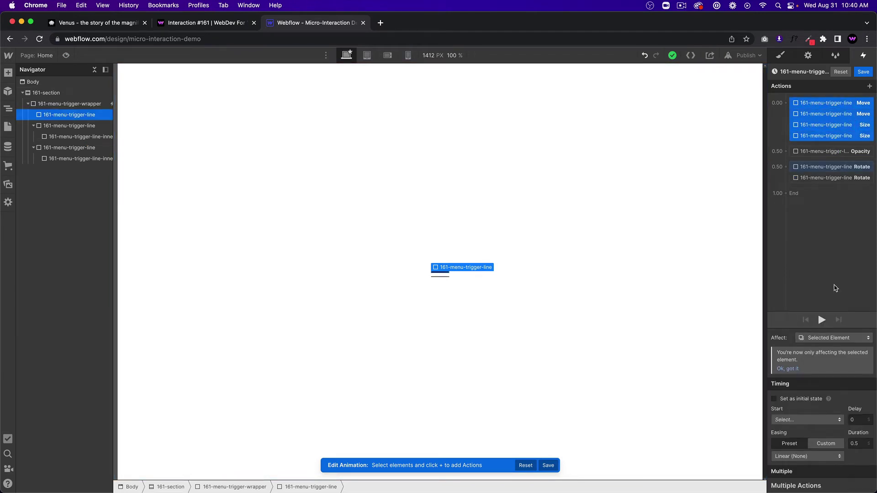
left_click(794, 456)
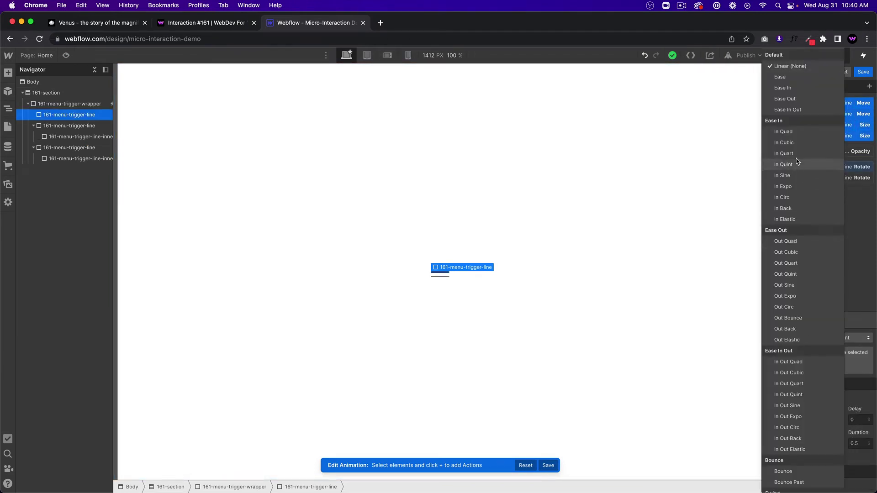
left_click(780, 77)
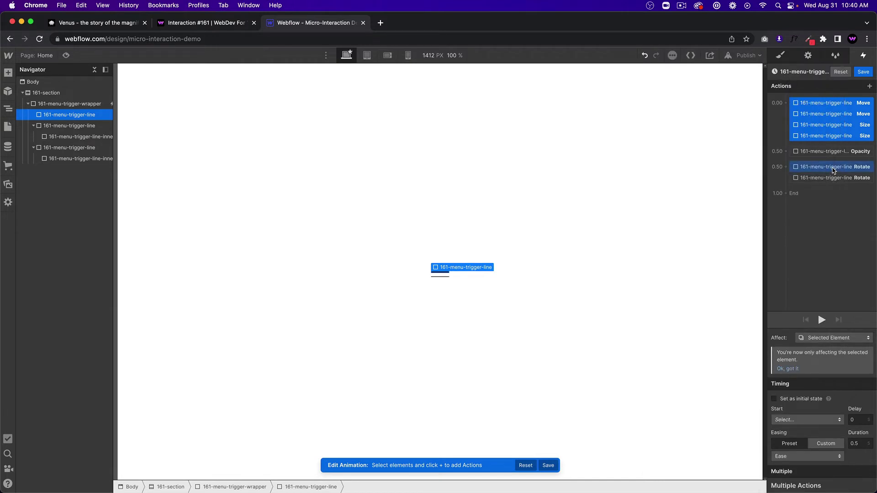
left_click(834, 178, "shift")
left_click(807, 427)
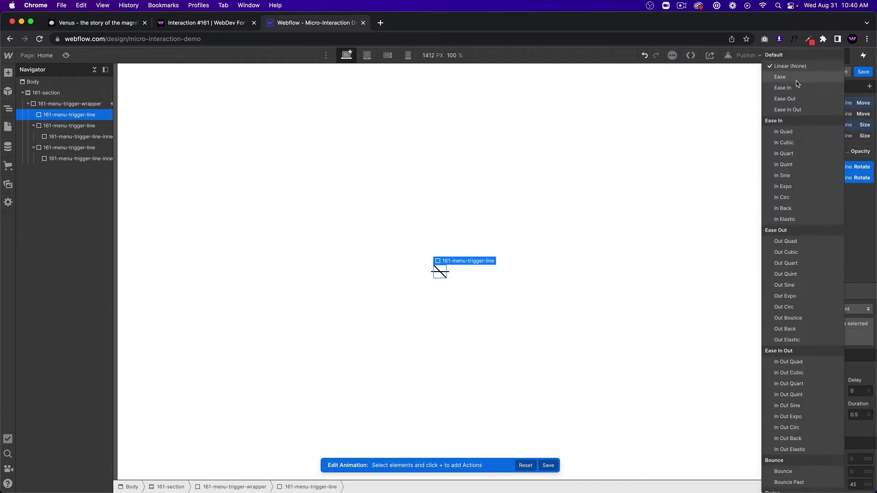
left_click(796, 81)
Test the eased click animation on the menu icon in preview mode and save the animation.
left_click(818, 153)
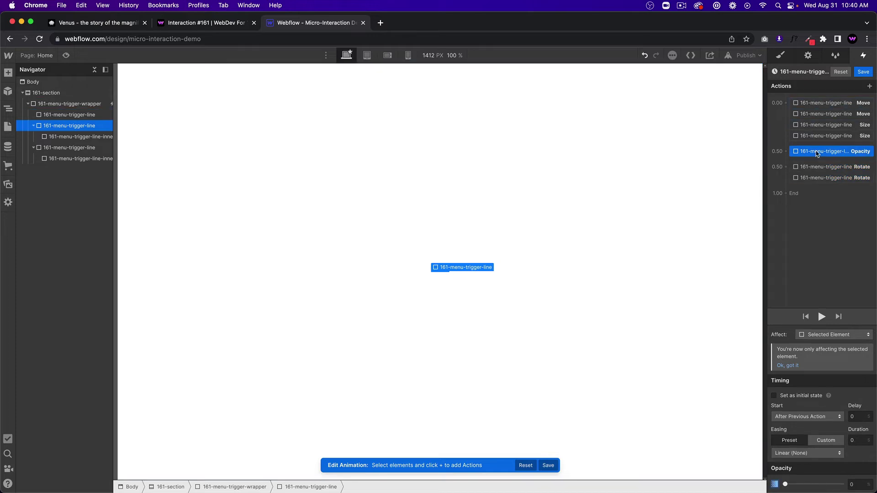
left_click(64, 56)
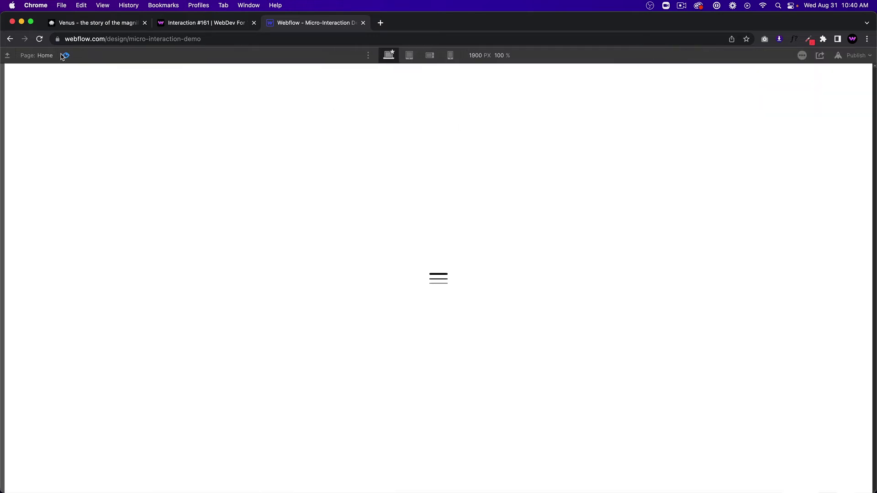
left_click(442, 291)
left_click(66, 56)
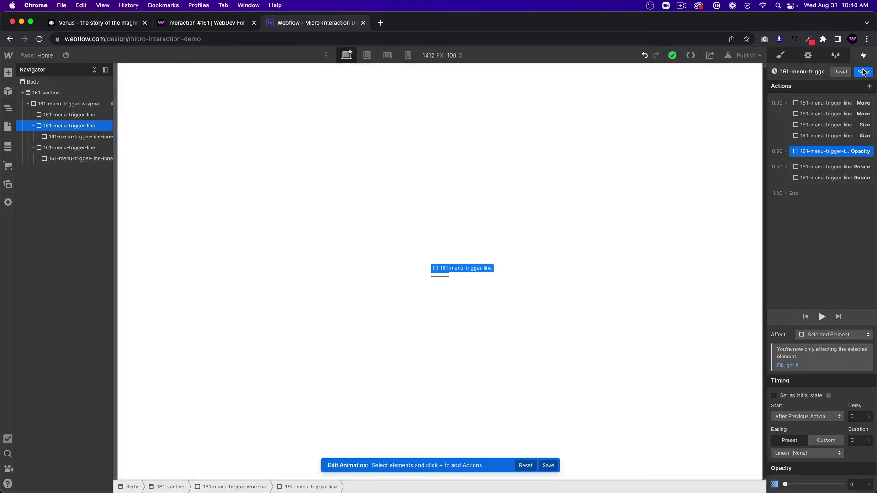
left_click(863, 71)
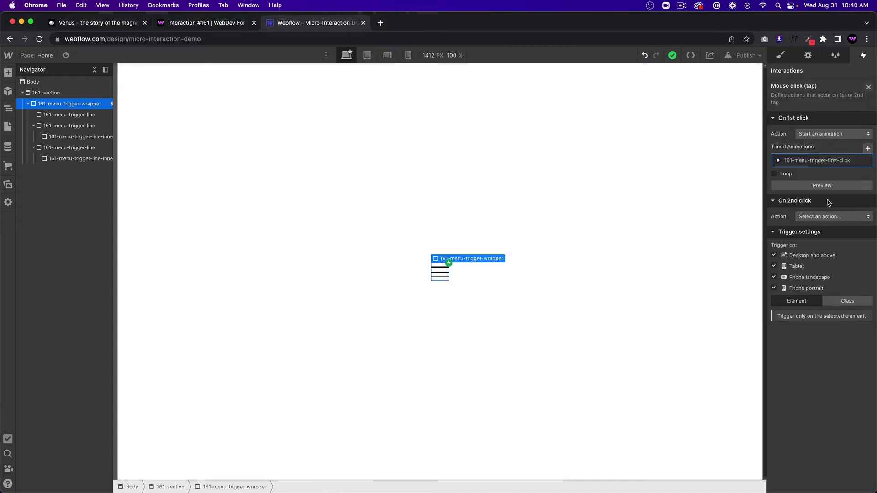
Set the second click to start an animation, duplicate 161-menu-trigger-first-click for it, and open the copy for editing.
left_click(828, 216)
left_click(829, 227)
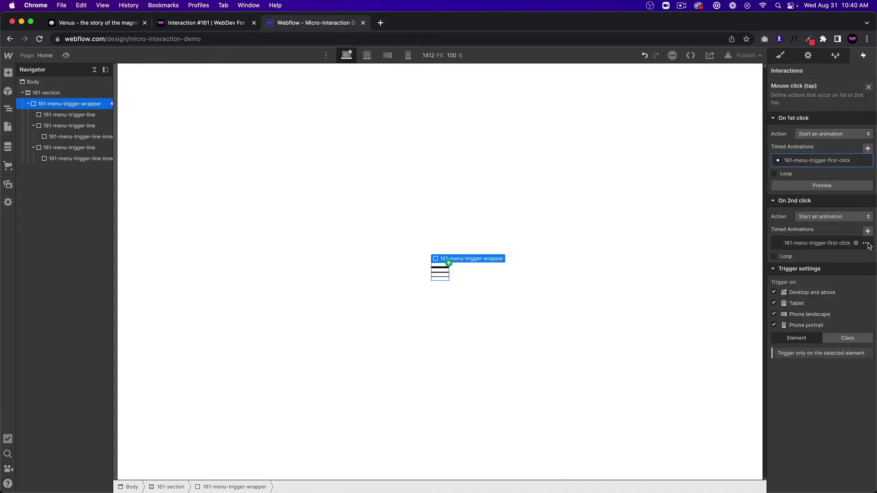
left_click(865, 243)
left_click(847, 278)
left_click(856, 266)
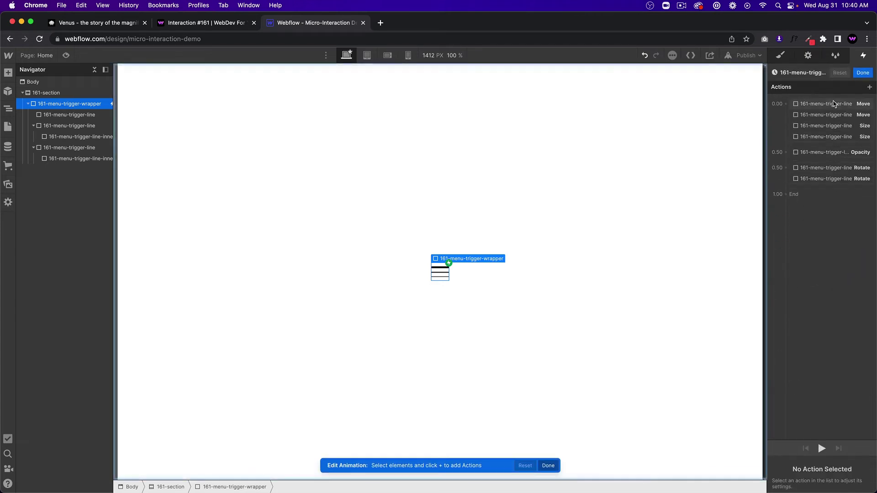
Rename the duplicated animation as 161-menu-trigger-second-click.
left_click(802, 72)
left_click_drag(783, 71, 844, 71)
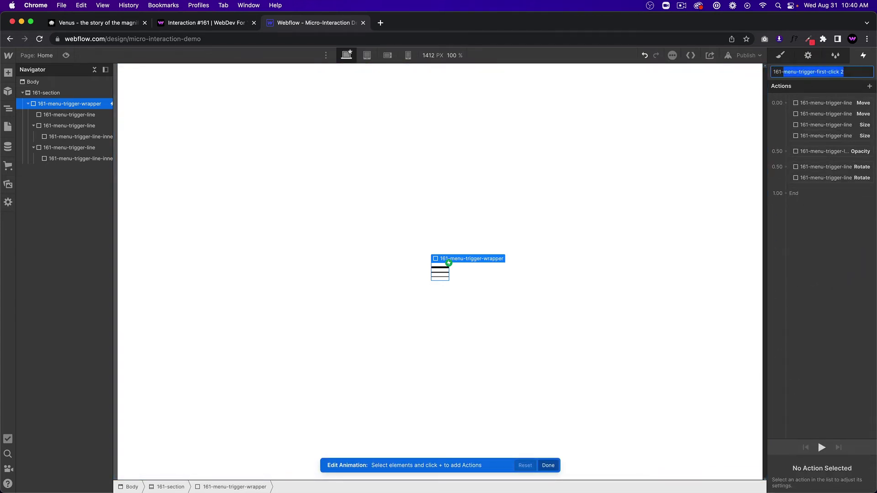
type("menu-trigger-se")
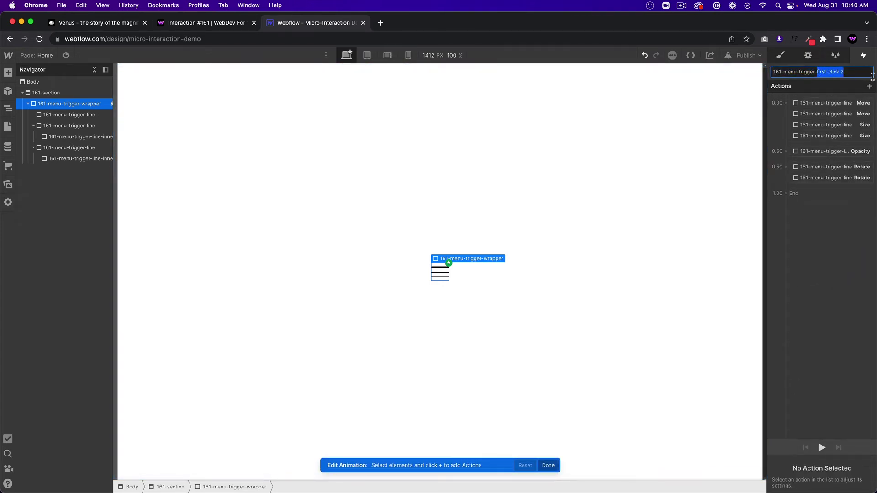
type("cond-click")
key("Return")
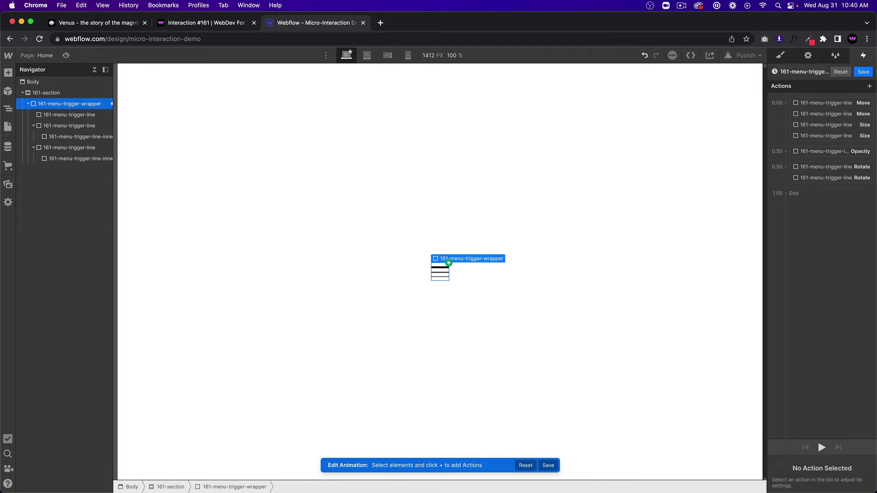
Move both Rotate actions to the start of the second-click animation and set their Z rotation to 0 degrees.
left_click(830, 106)
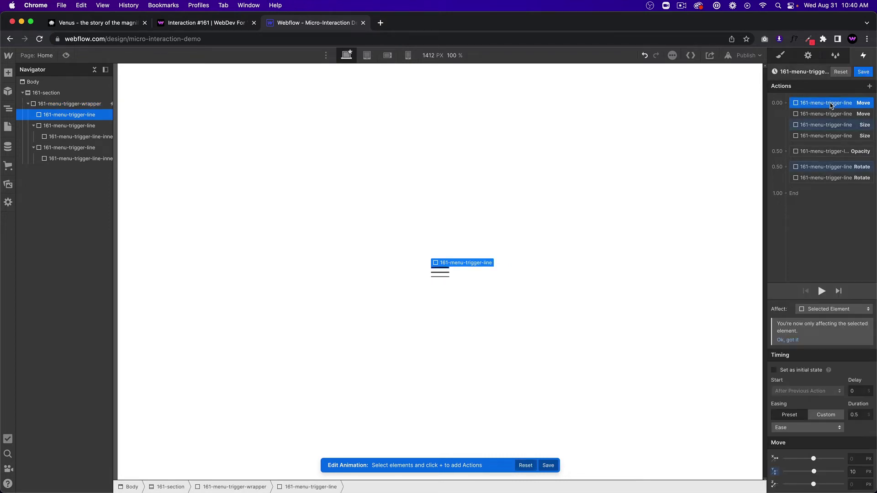
left_click(836, 176)
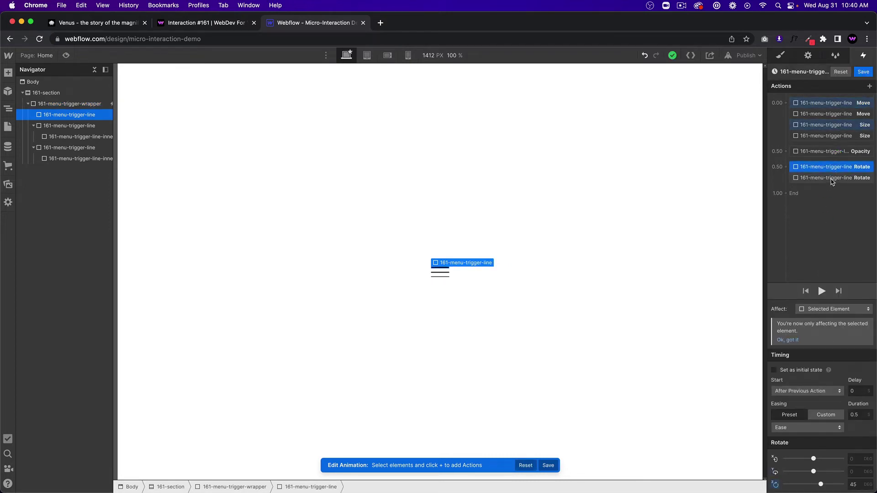
left_click_drag(831, 173, 831, 103)
left_click(860, 485)
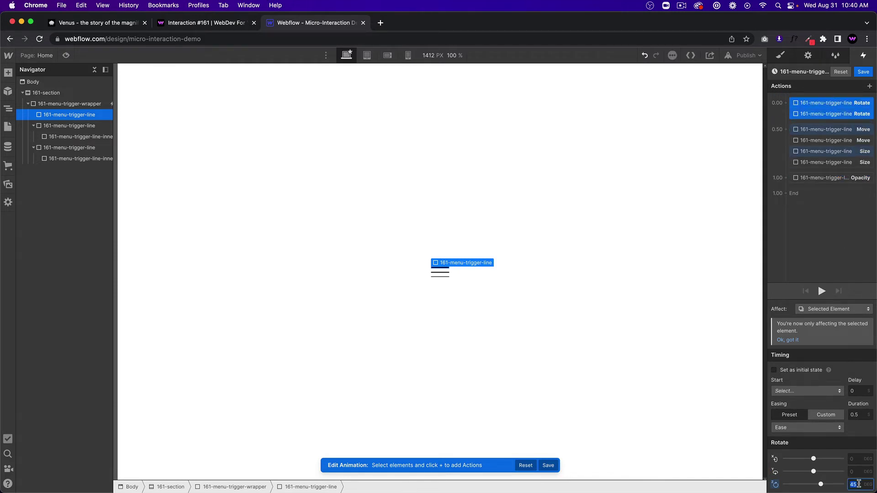
type("0")
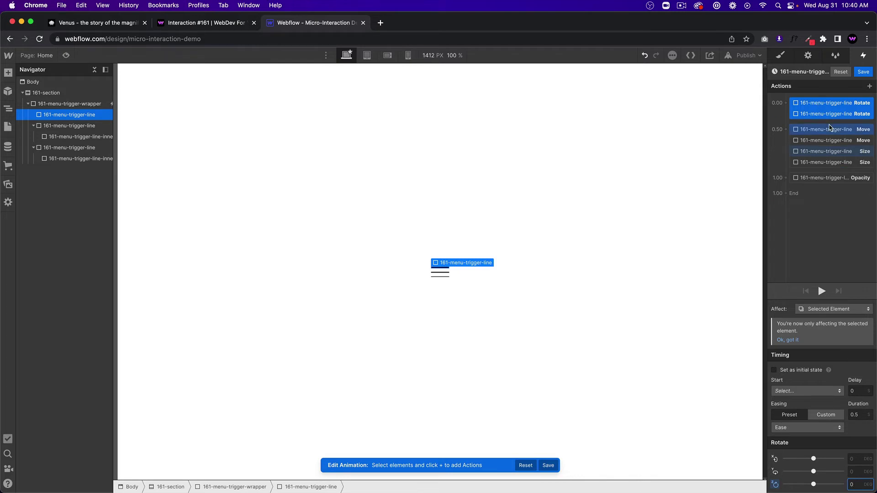
Edit the vertical Move offsets of the top and bottom trigger lines, setting the bottom line's to 0 px.
left_click(827, 129)
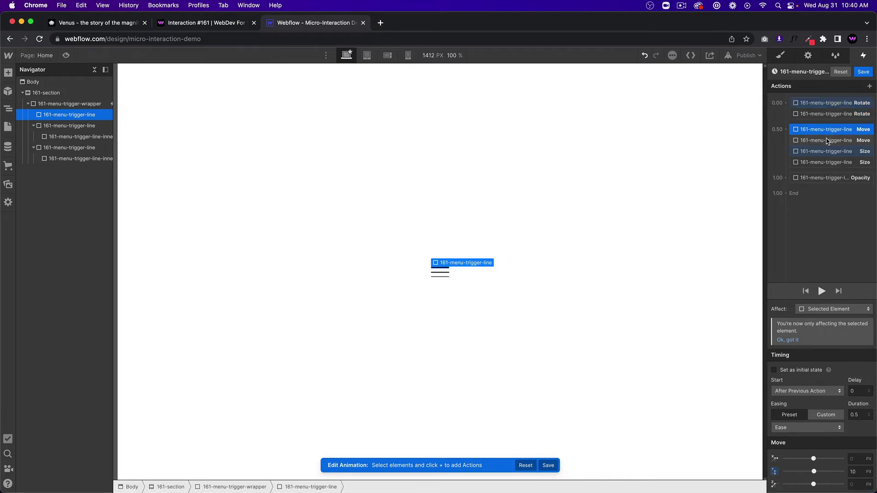
left_click(828, 140, "shift")
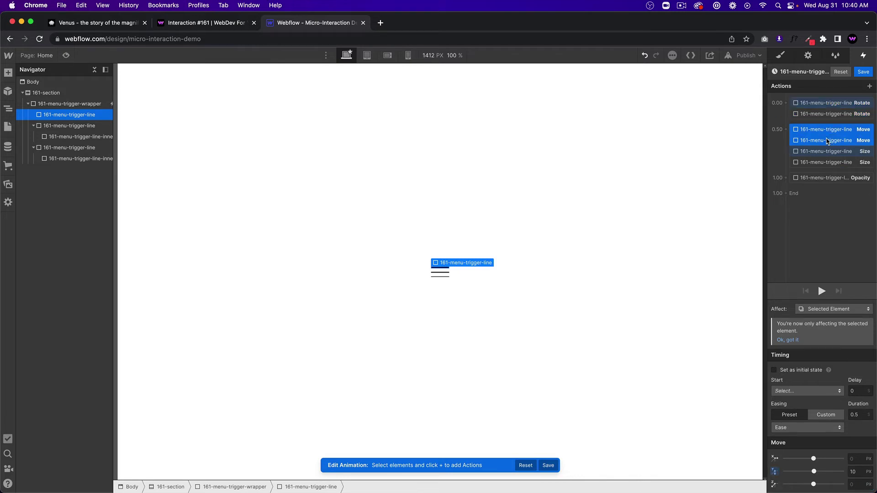
left_click(825, 129)
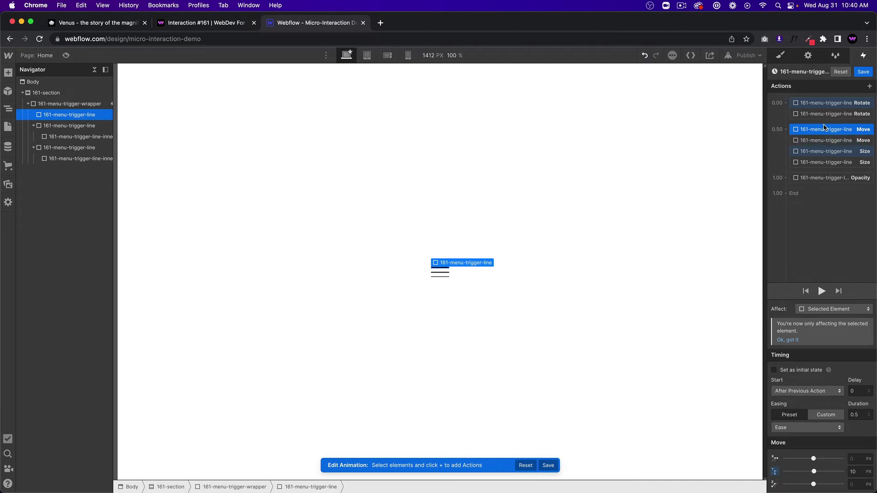
left_click(852, 471)
type("1")
left_click(826, 140)
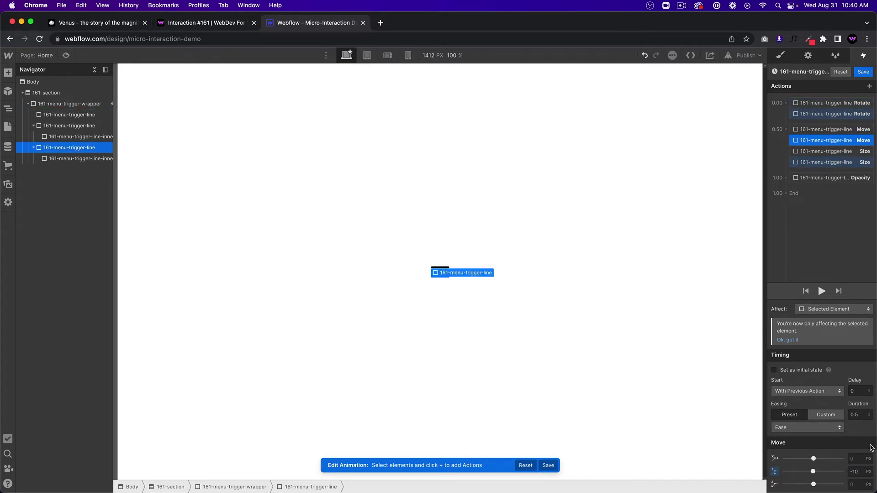
left_click(860, 472)
type("0")
Edit the height in the Size actions of the top and bottom trigger lines.
left_click(842, 151)
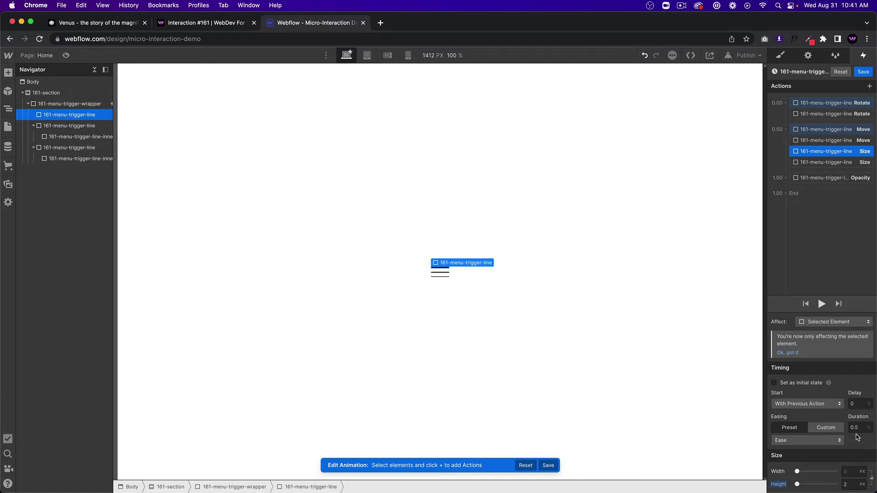
left_click_drag(848, 485, 861, 488)
left_click(831, 162)
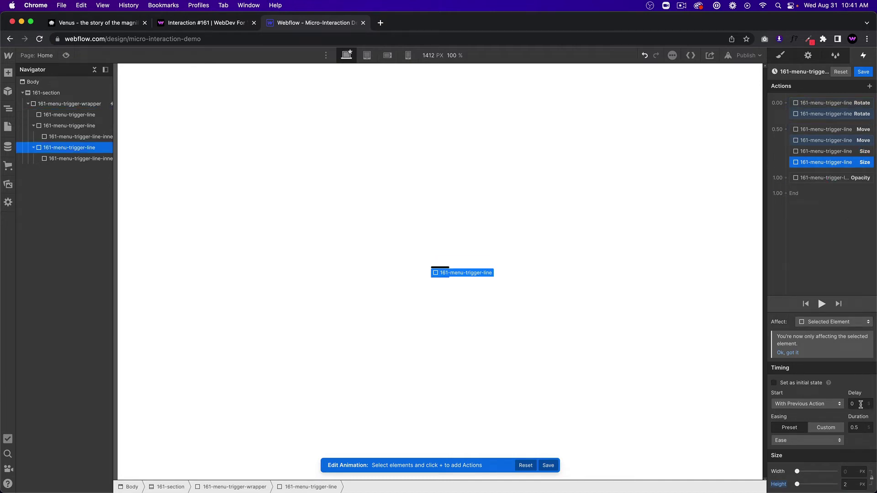
left_click_drag(846, 488, 874, 486)
Place the middle line's Opacity action between the Rotate and Move actions and edit its opacity value.
left_click_drag(834, 179, 820, 130)
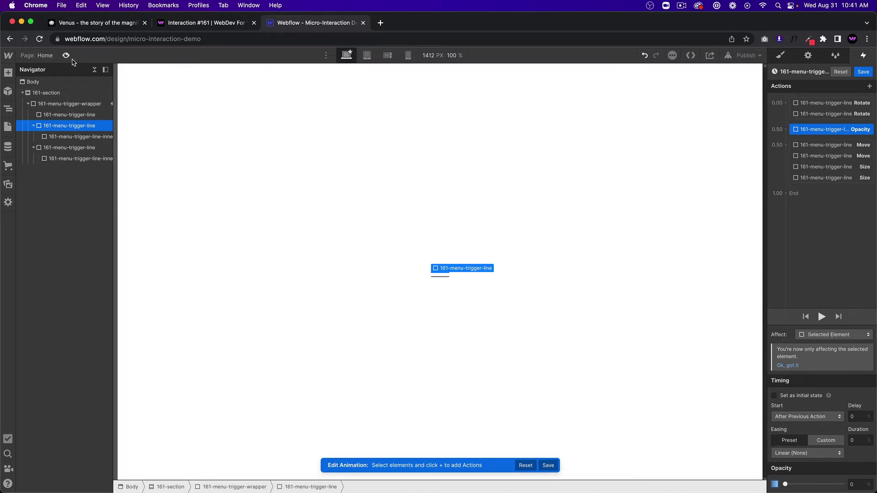
left_click(858, 484)
Test the first-click and second-click animations on the menu icon in preview mode and save the second-click animation.
left_click(65, 55)
left_click(435, 283)
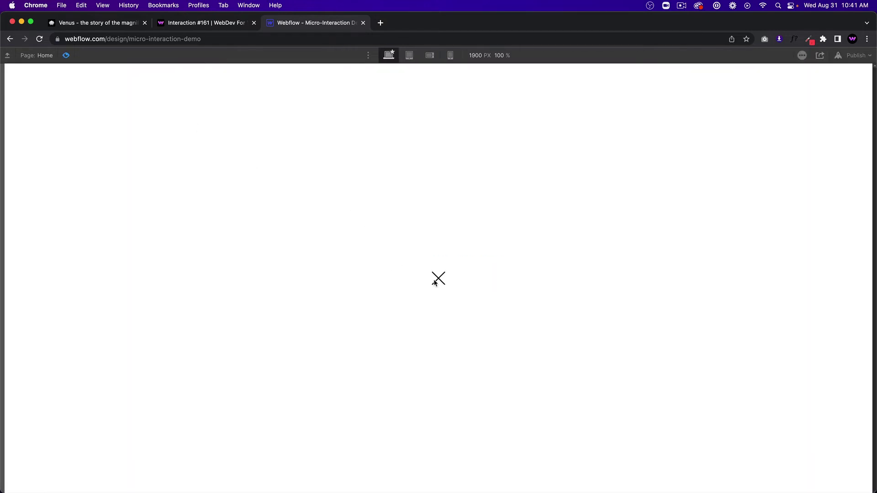
left_click(434, 283)
left_click(438, 284)
left_click(438, 285)
left_click(66, 56)
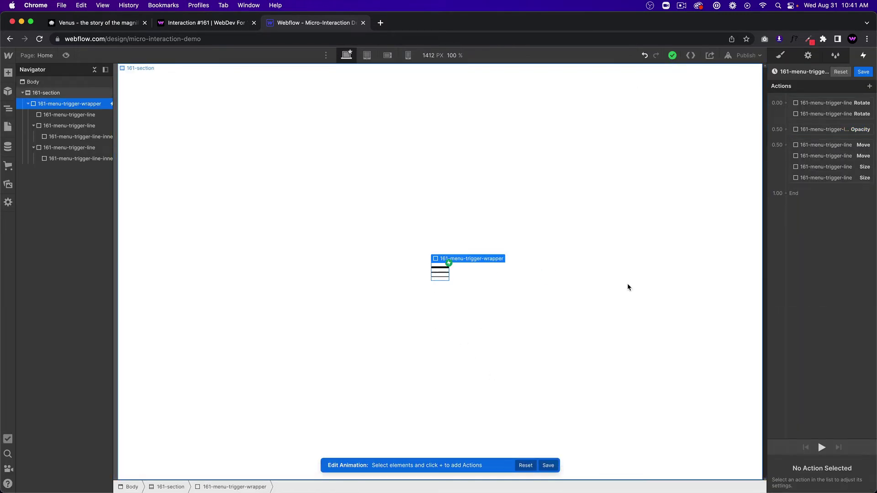
left_click(863, 72)
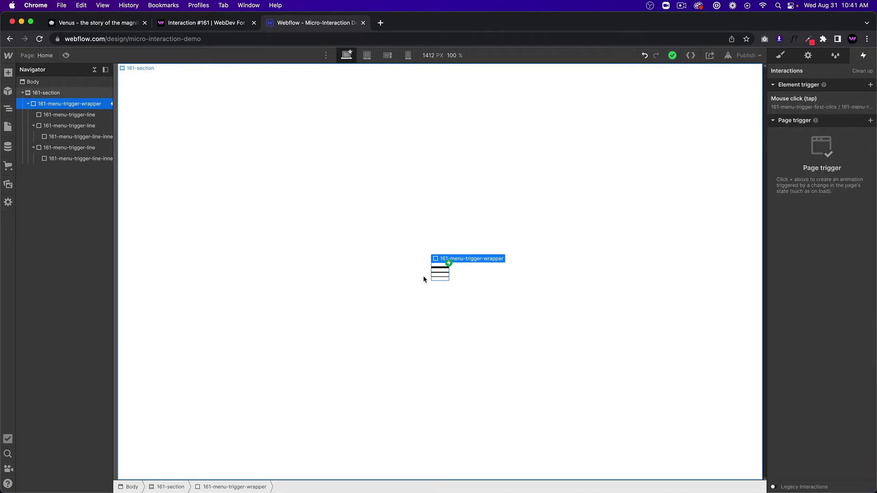
Add a Mouse hover trigger to 161-menu-trigger-wrapper and set its On hover action to Start an animation.
left_click(870, 85)
left_click(818, 112)
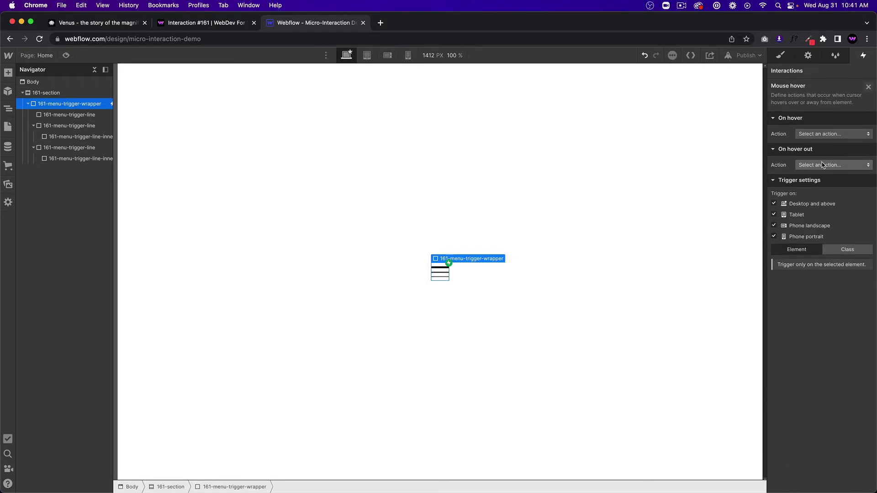
left_click(820, 134)
left_click(818, 156)
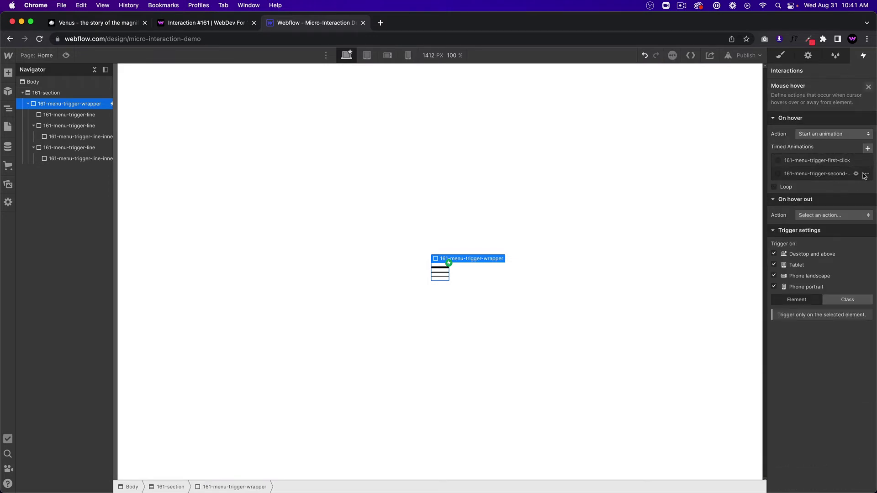
Create a new timed animation for the hover, with a name beginning 161-menu-trigger-hover-.
left_click(867, 148)
type("161-menu-")
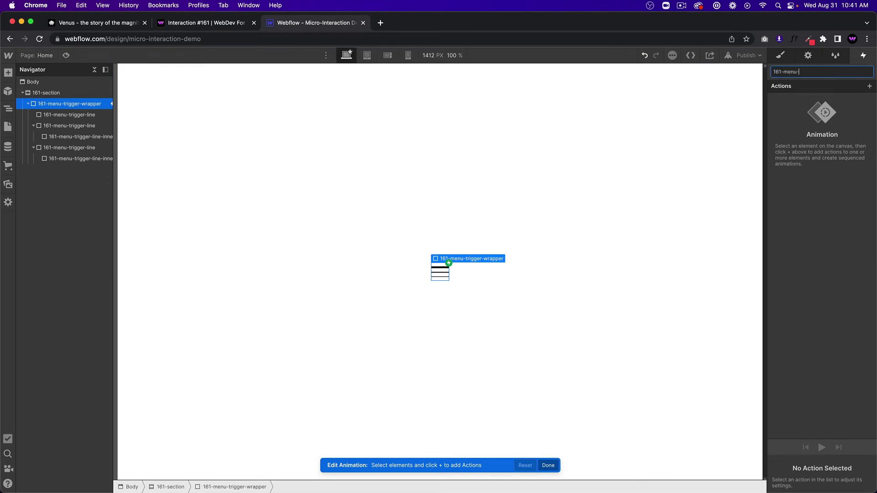
type("trigger-hover-")
key("Return")
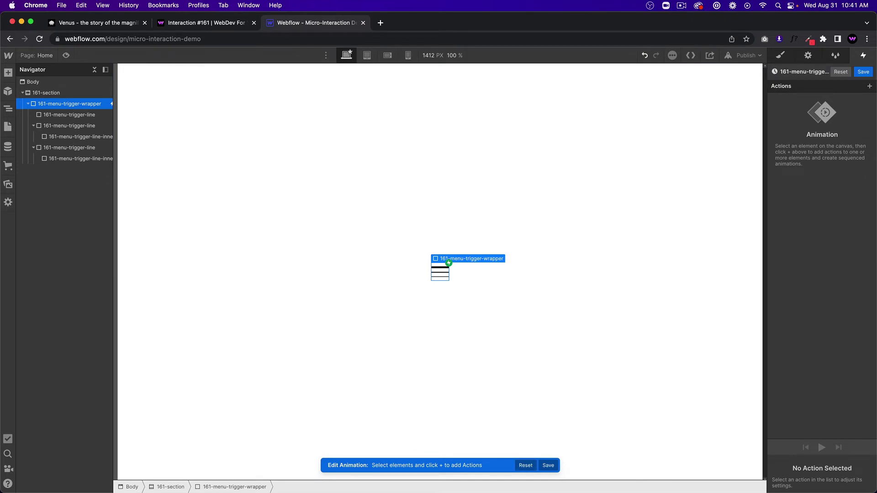
Add a Scale action to the middle line's 161-menu-trigger-line-inner, unlink the axes and set the X scale to 0.6.
left_click(71, 141)
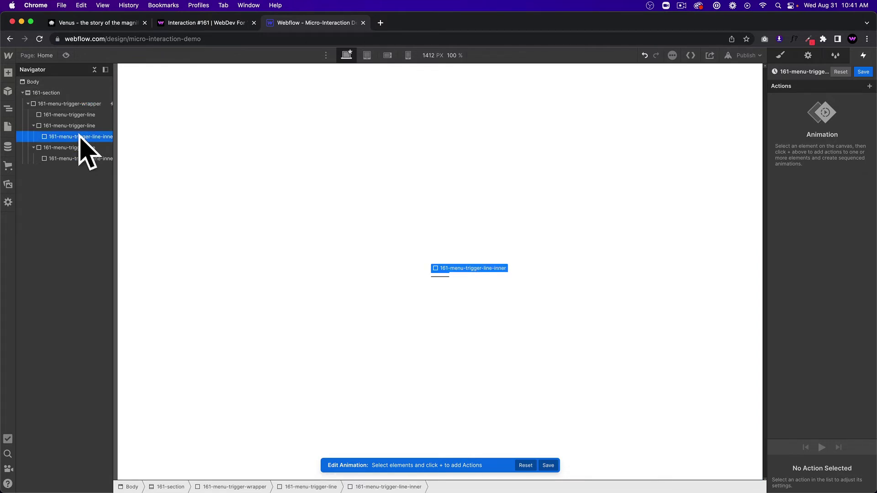
left_click(869, 87)
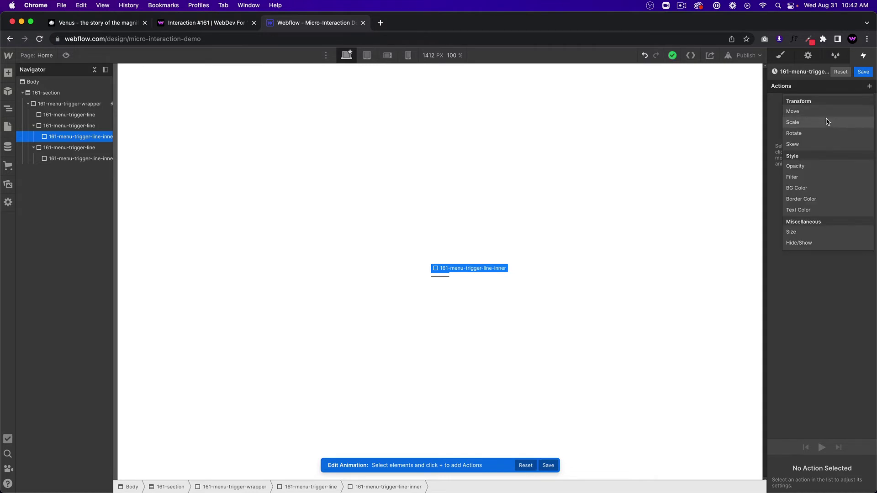
left_click(827, 123)
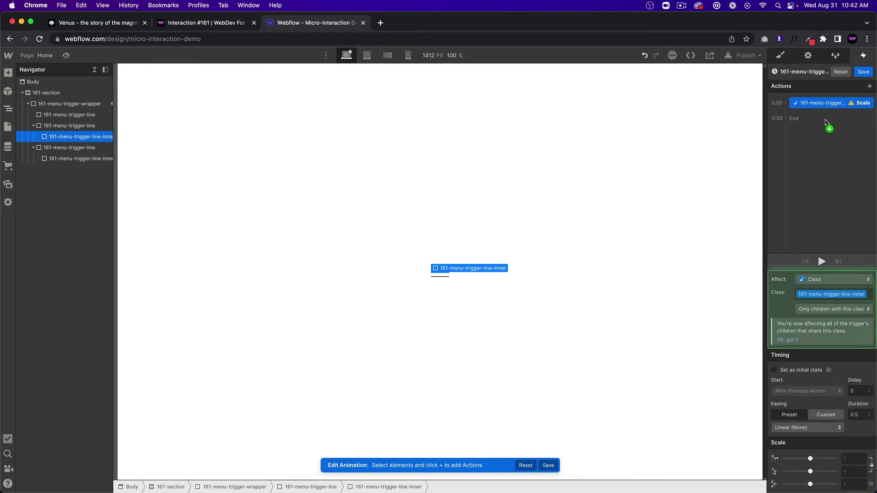
left_click(847, 474)
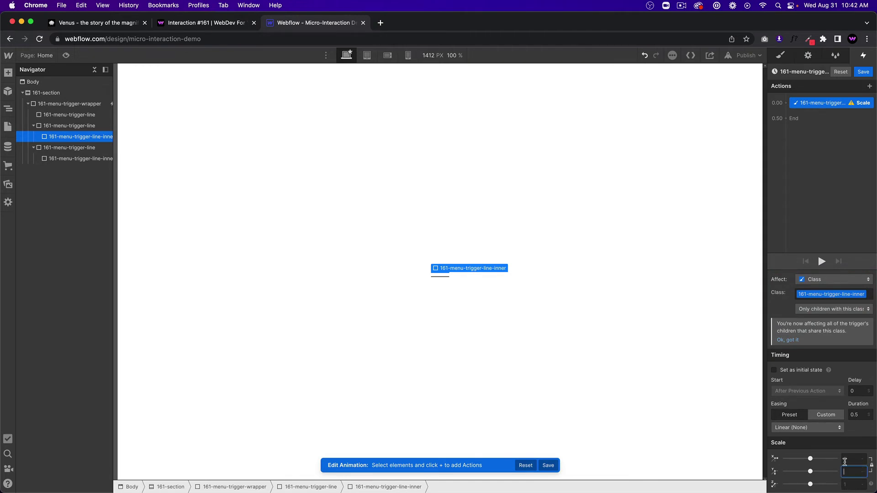
left_click(871, 466)
left_click(852, 459)
type(".6")
left_click(822, 279)
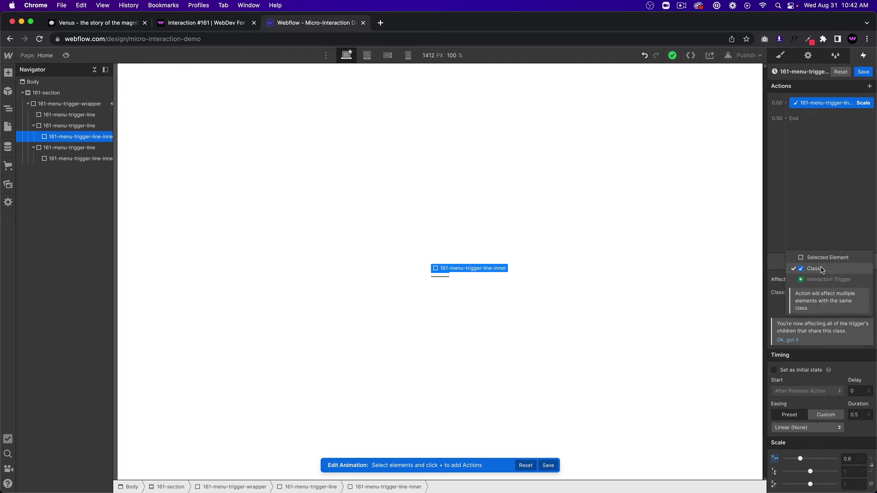
left_click(821, 258)
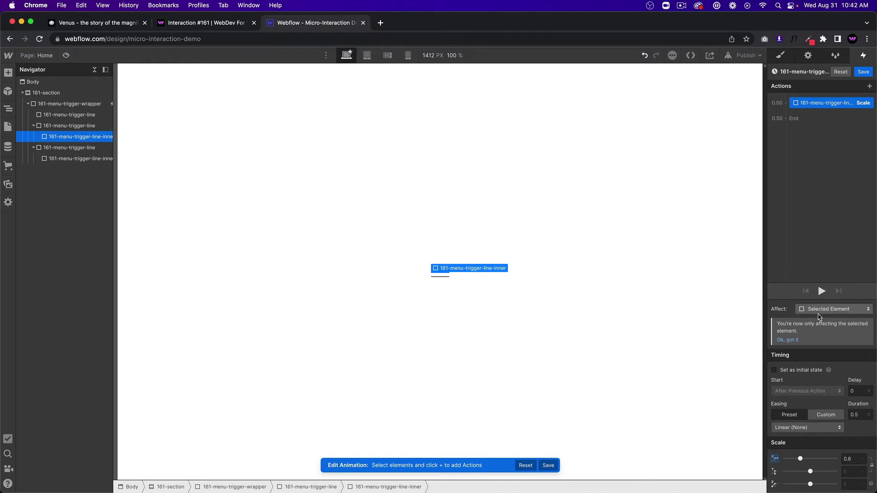
left_click(822, 308)
left_click(819, 320)
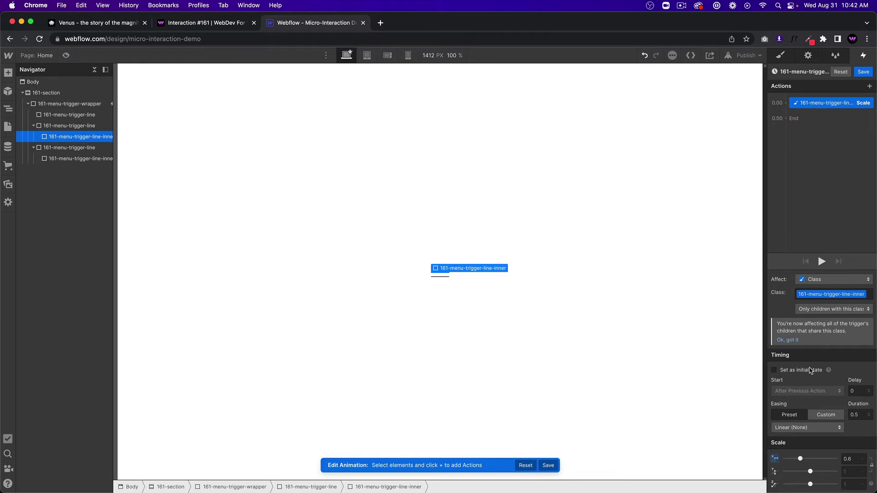
Set the Scale action as initial state, preview the menu icon and check the Venus and Interaction #161 reference pages.
left_click(773, 369)
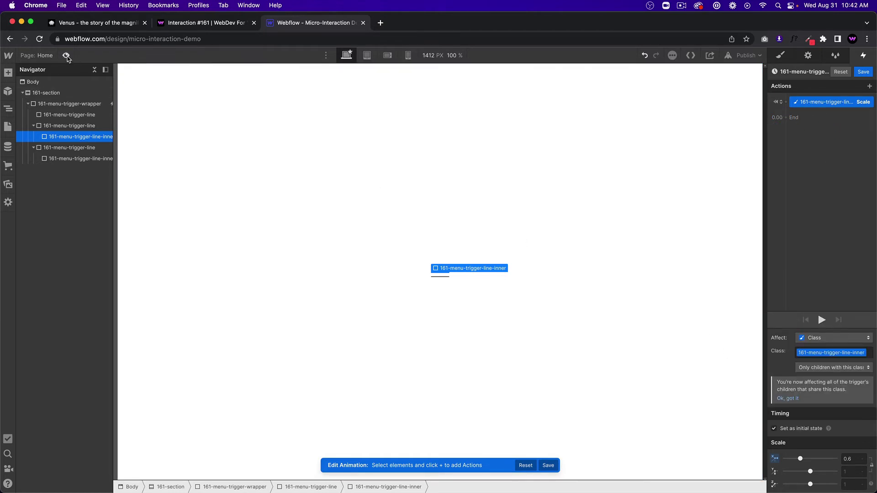
left_click(66, 55)
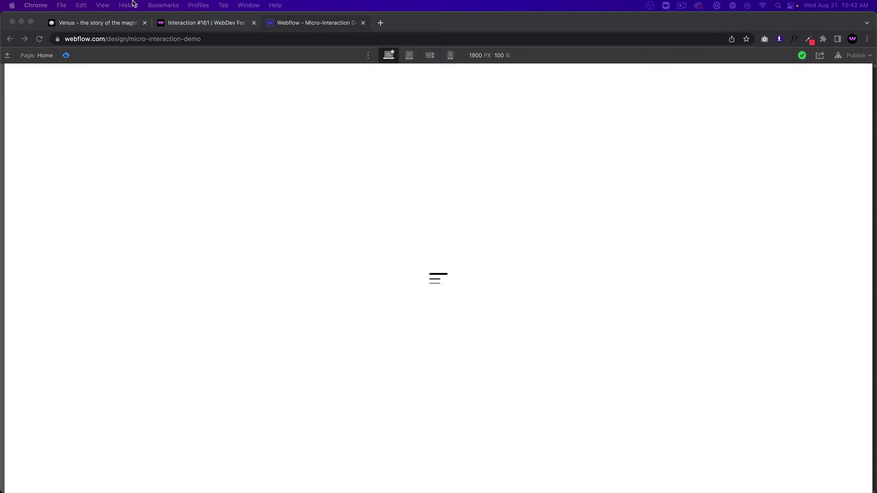
left_click(84, 23)
left_click(292, 27)
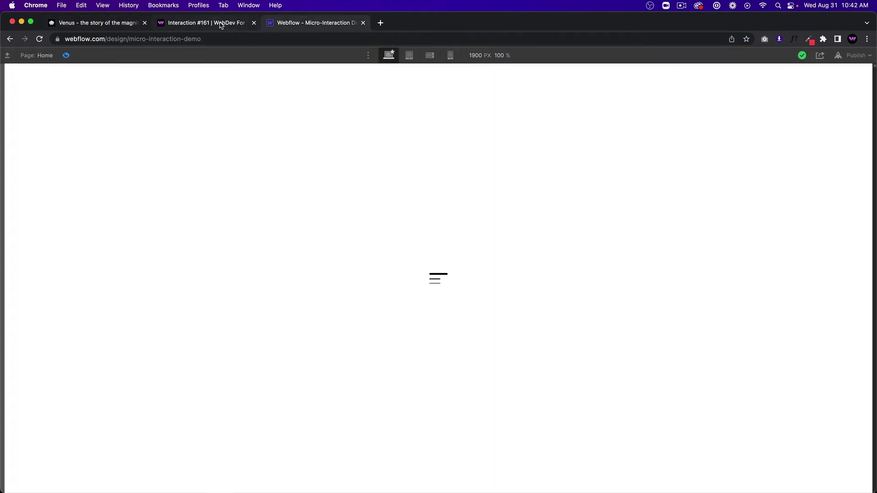
left_click(220, 25)
left_click(290, 25)
left_click(66, 55)
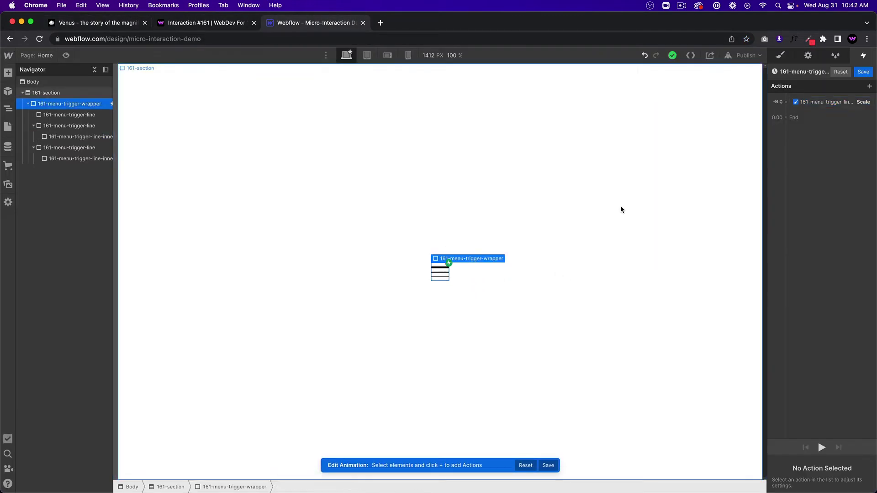
Remove the initial state setting from the Scale action and test the hover on the menu icon in preview mode.
left_click(811, 104)
left_click(774, 429)
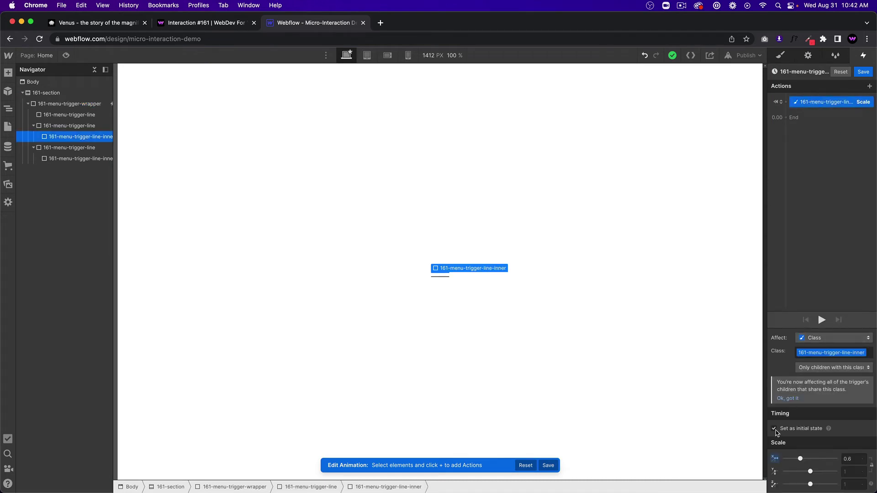
key("super+shift+p")
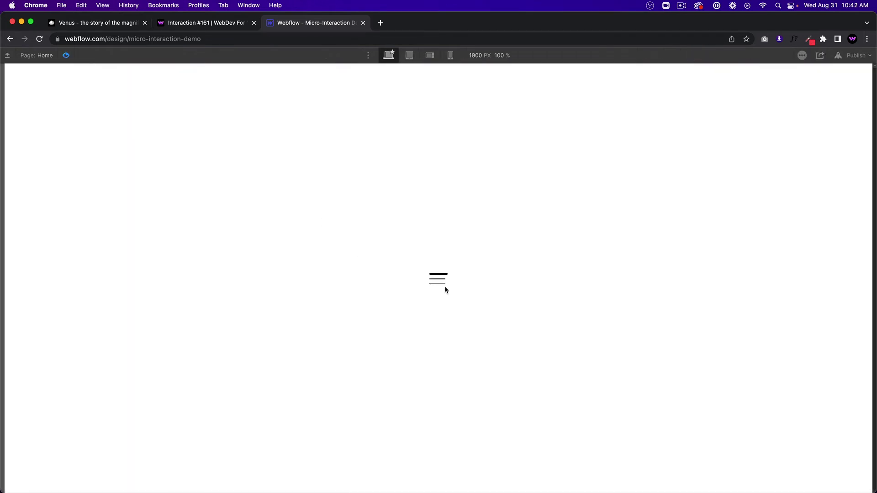
left_click(66, 55)
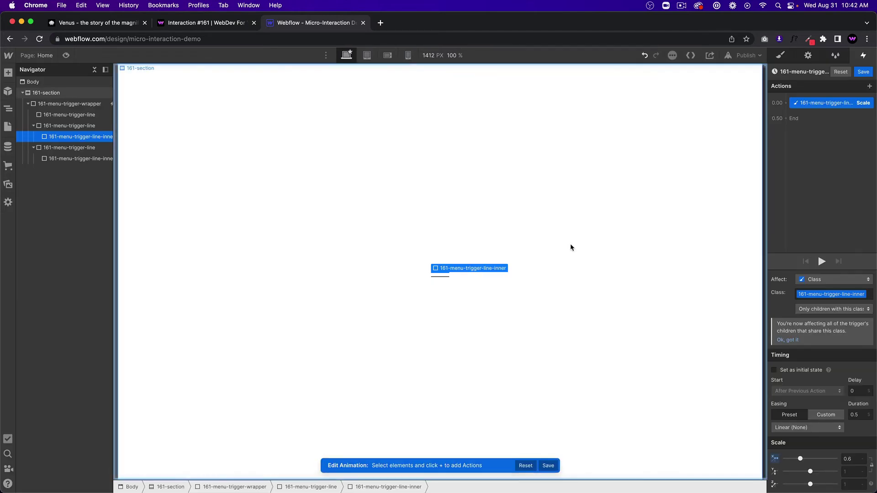
Limit the middle line's Scale action to the selected element and add a Scale action for the third line's 161-menu-trigger-line-inner.
left_click(824, 281)
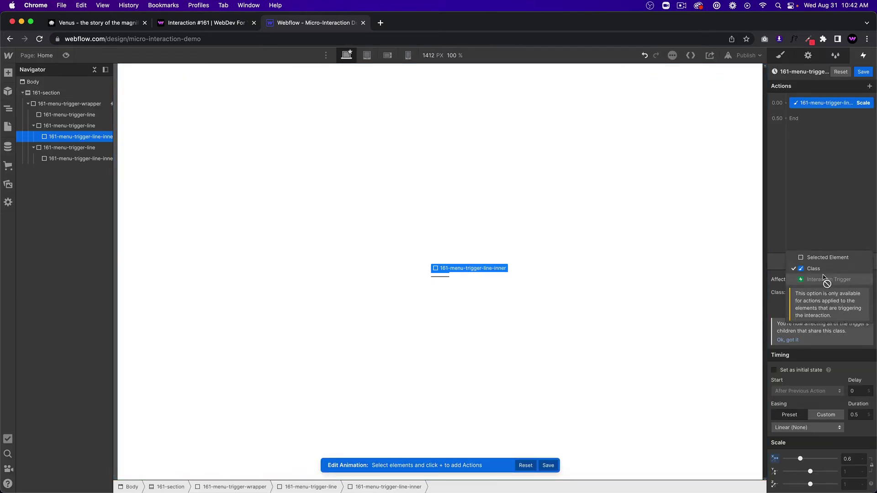
left_click(821, 257)
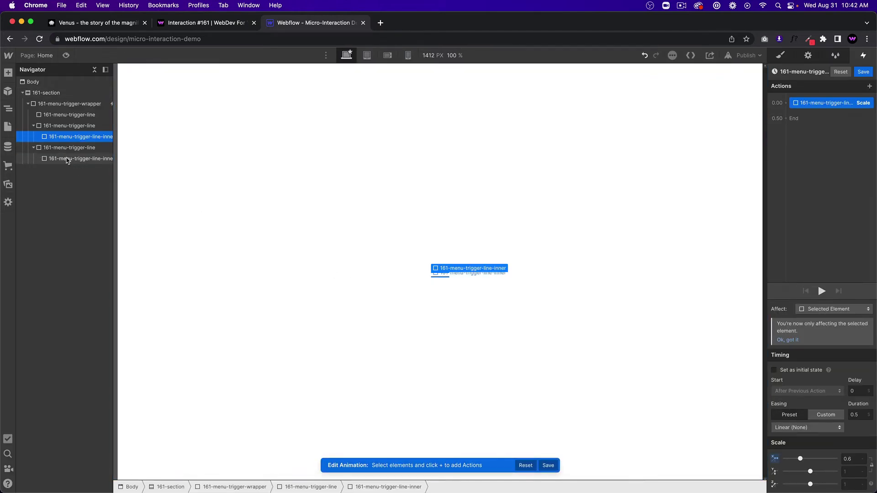
left_click(77, 159)
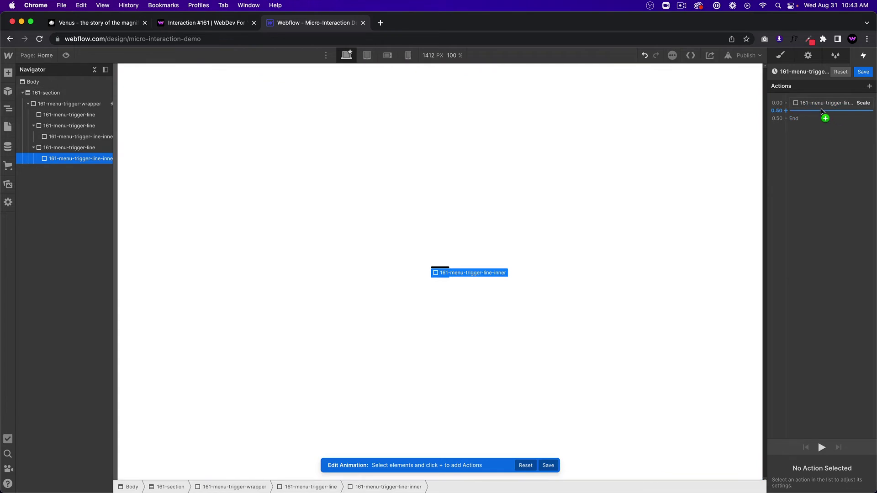
left_click(822, 111)
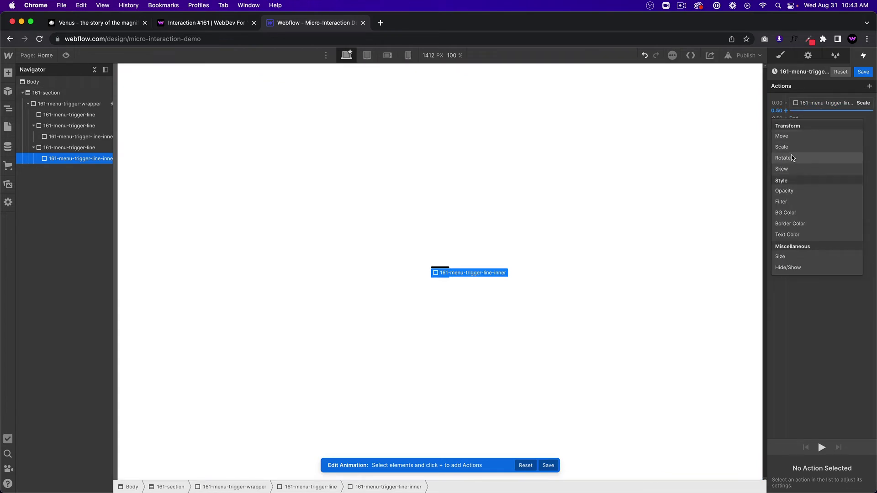
left_click(804, 147)
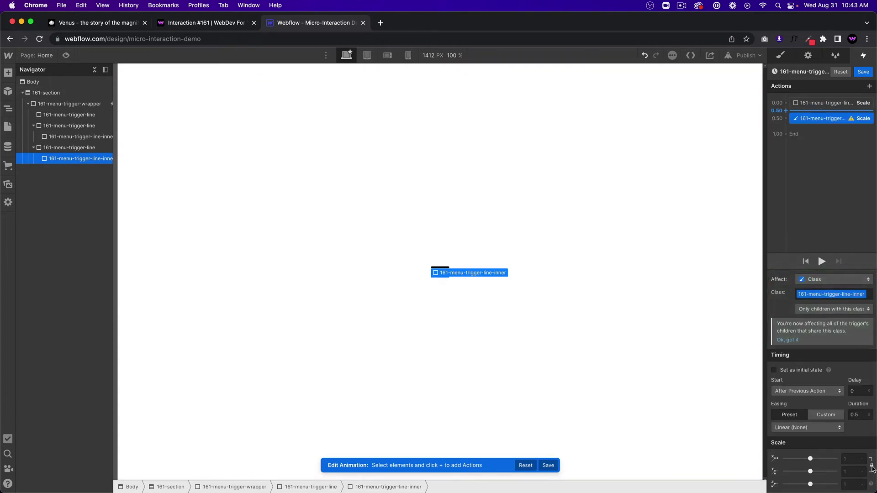
Set the third line's X scale to 0.4, affecting only the selected element, and make it start with the previous action.
left_click(857, 460)
key("Return")
left_click(822, 278)
left_click(820, 262)
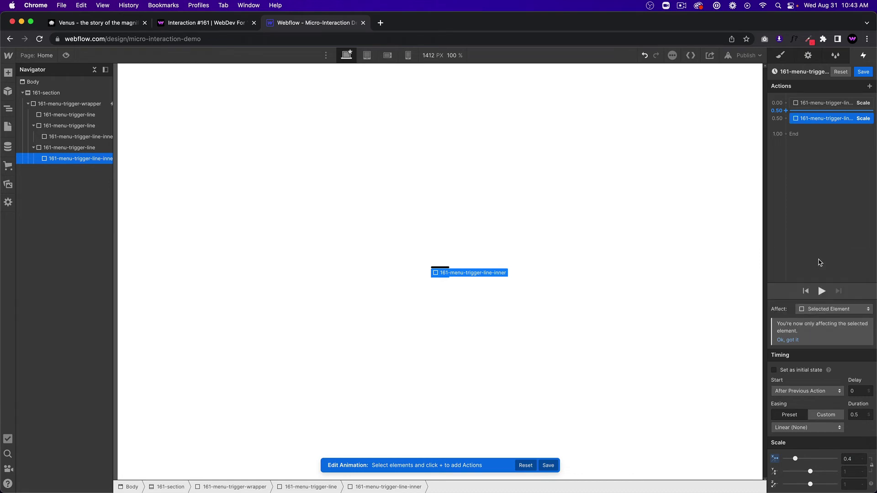
left_click_drag(810, 122, 815, 102)
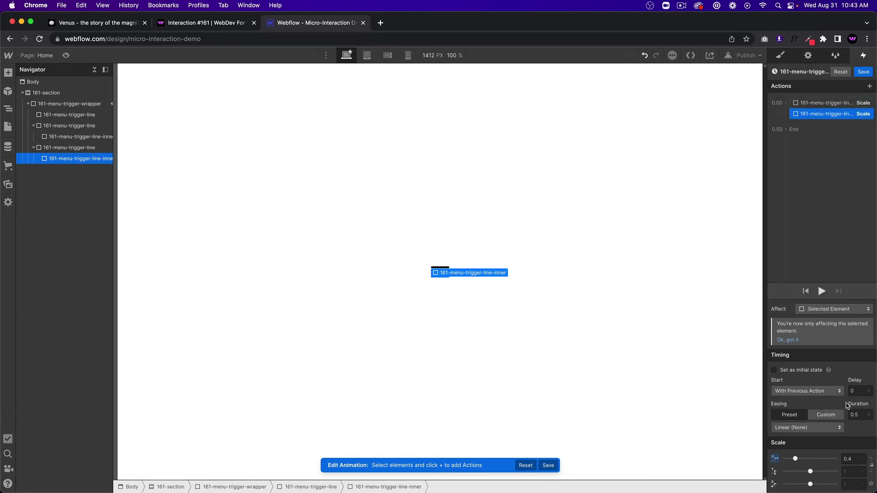
Give the third line's Scale action a 0.3 s duration with Ease easing, and test the hover in preview mode.
left_click(858, 415)
type(".3")
key("Return")
left_click(807, 427)
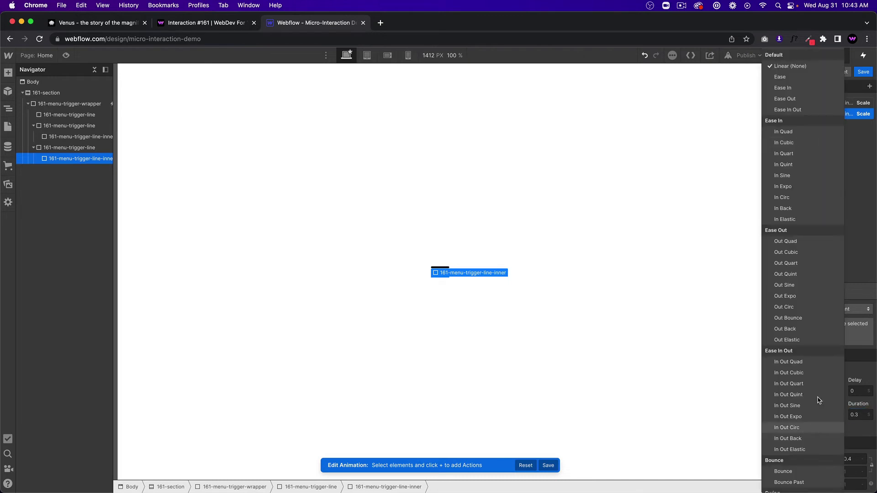
left_click(798, 82)
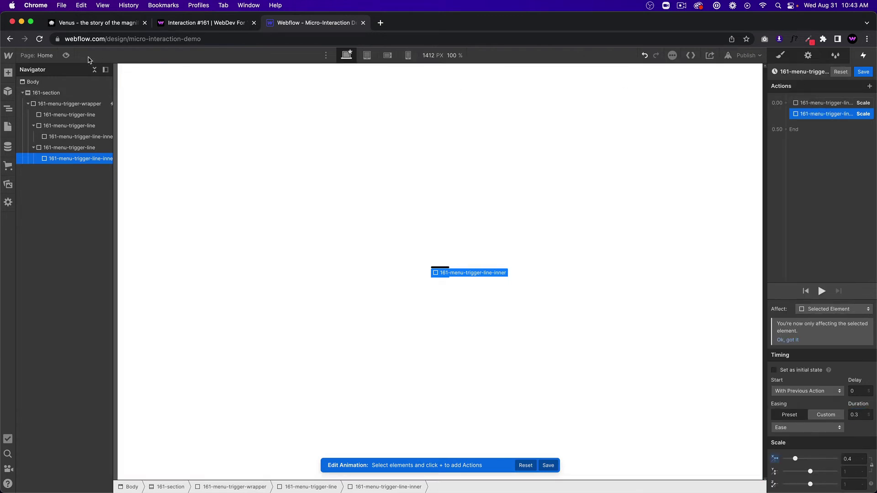
left_click(66, 55)
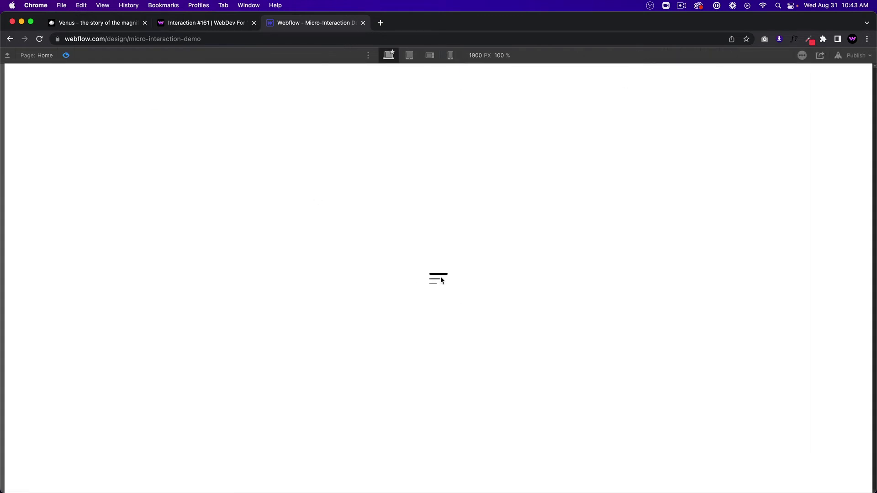
key("super+shift+p")
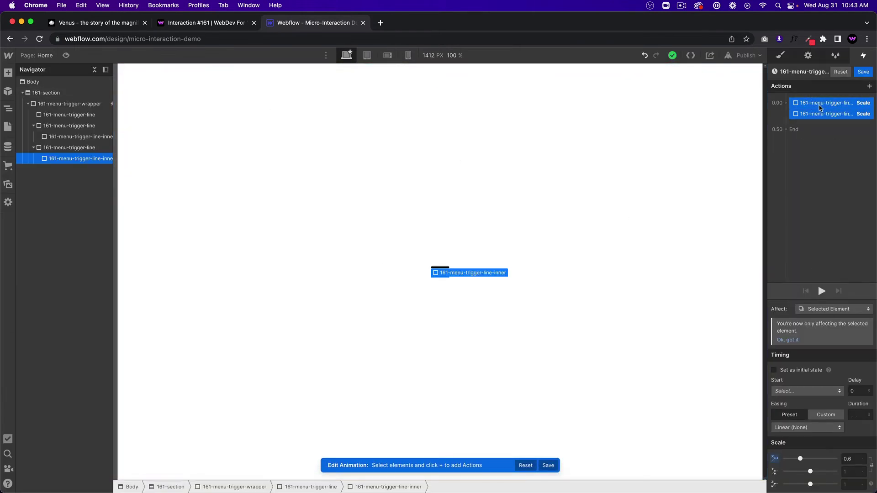
Set the duration of both selected Scale actions to 0.3 s and their easing to Ease.
left_click(854, 416)
type("0.3")
left_click(817, 423)
left_click(803, 79)
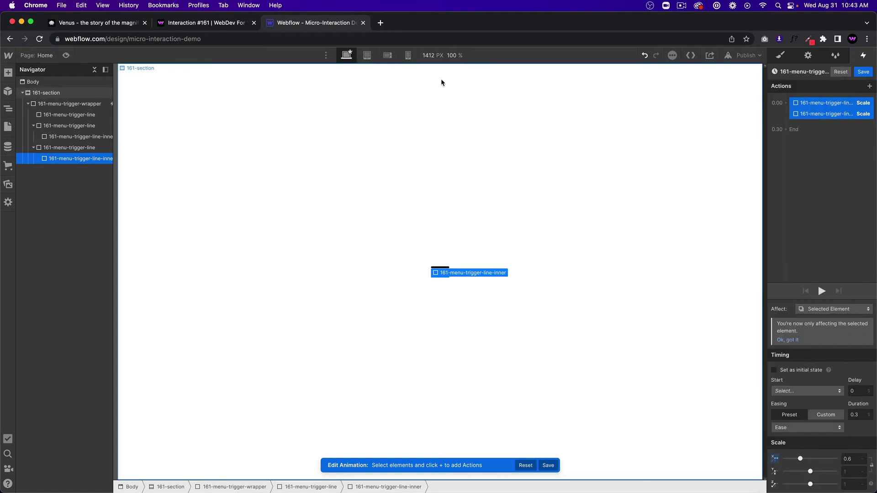
Preview the hover on the menu icon and compare it with the Interaction #161 reference page.
left_click(66, 56)
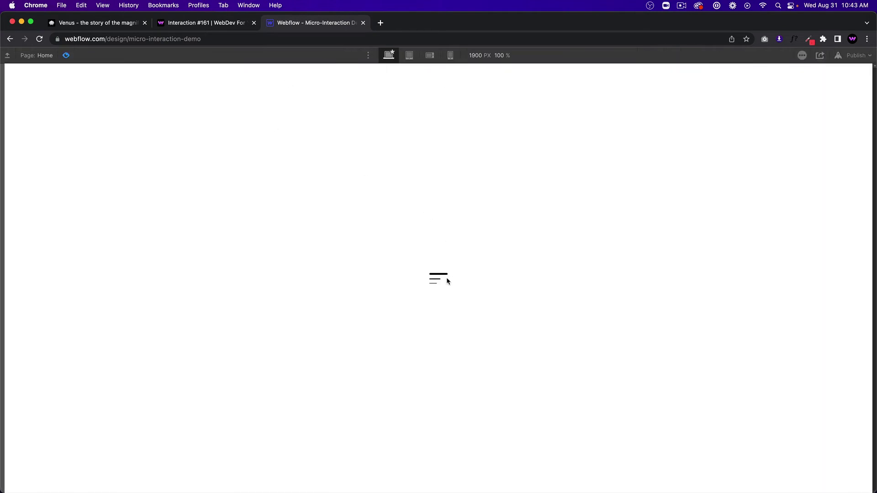
left_click(189, 26)
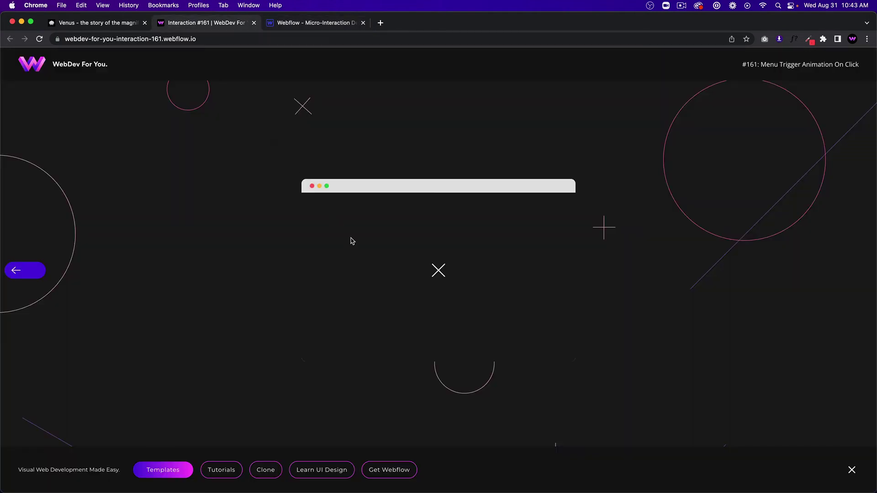
left_click(442, 273)
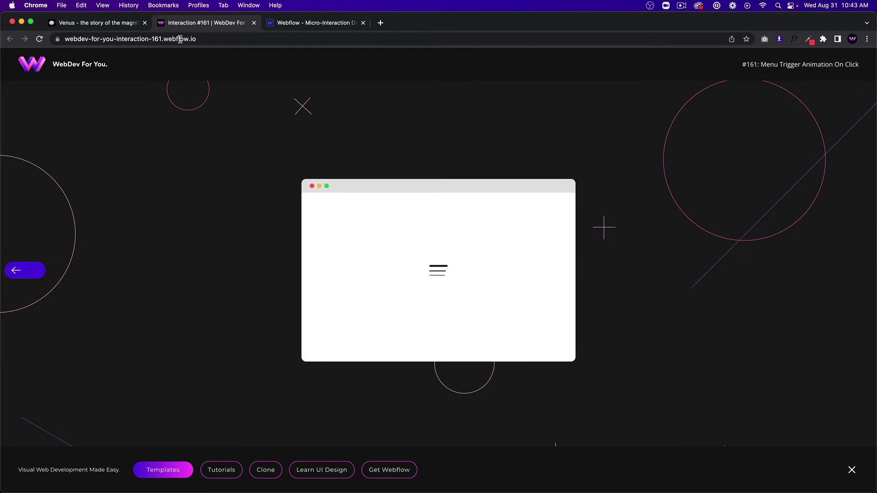
left_click(279, 28)
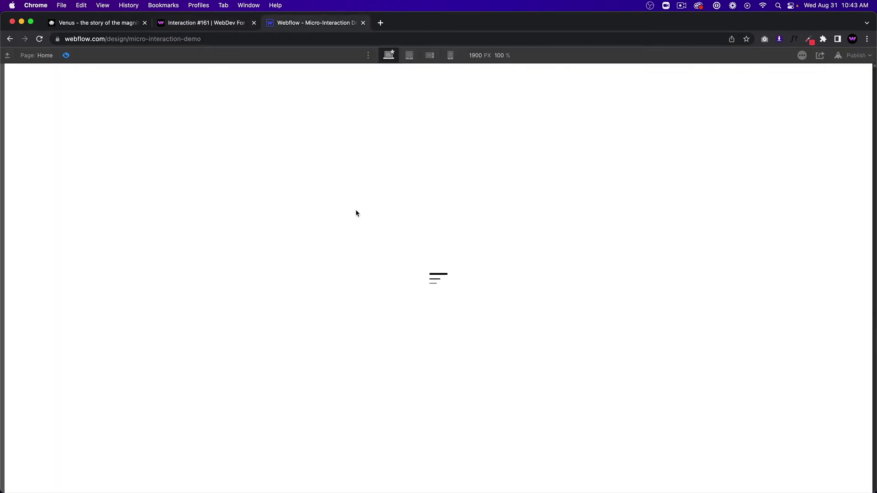
left_click(67, 56)
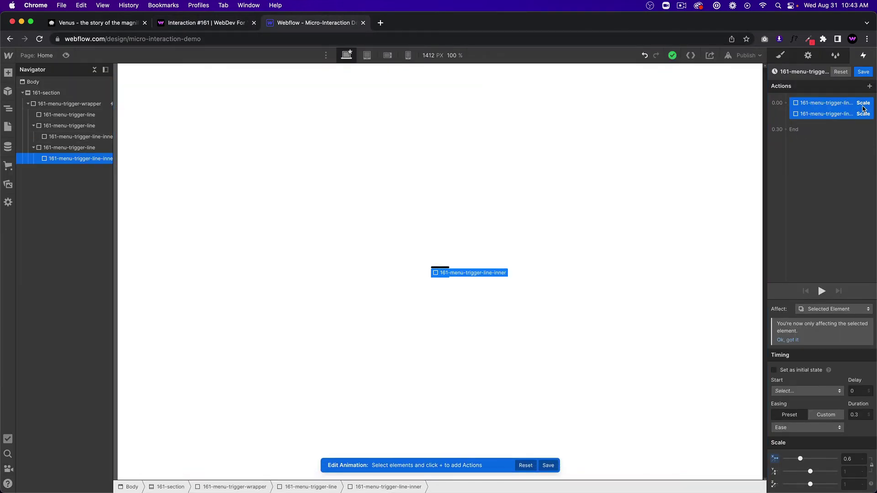
Save the hover-in animation and set the On hover out action to Start an animation.
left_click_drag(860, 114, 849, 134)
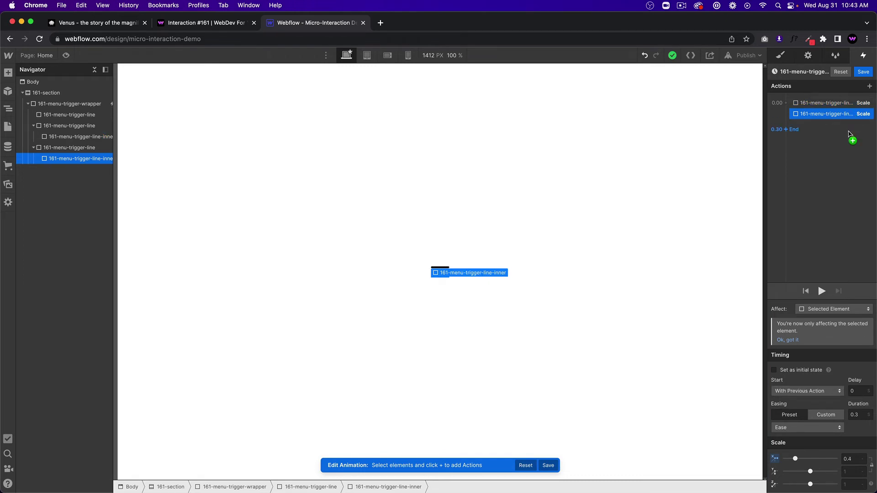
left_click_drag(849, 133, 850, 132)
left_click(863, 72)
left_click(833, 244)
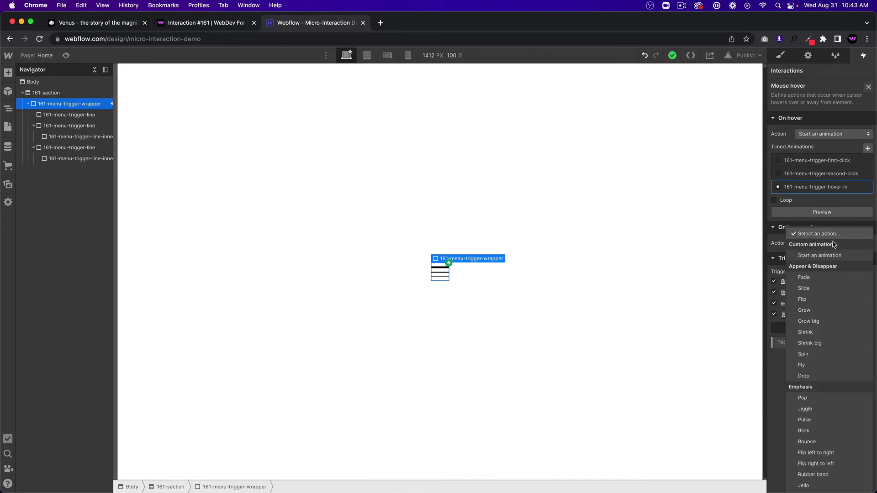
left_click(824, 255)
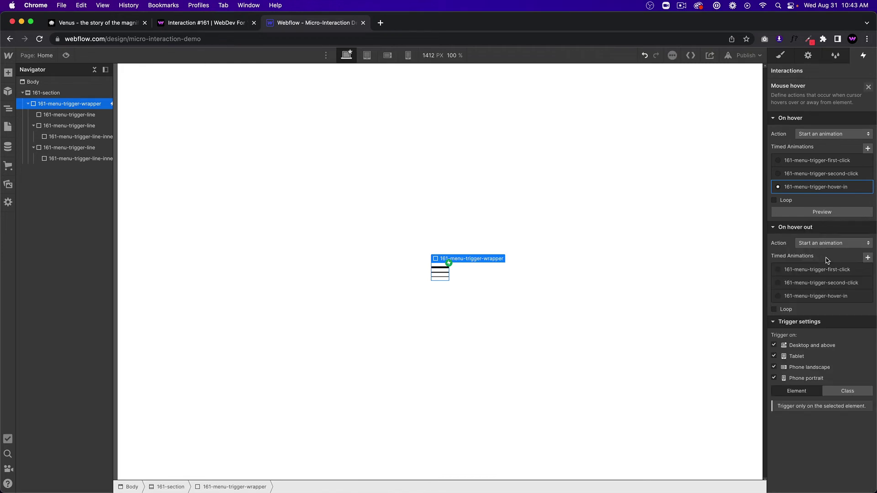
Duplicate the 161-menu-trigger-hover-in animation and rename the copy with a name beginning 161-menu-trigger-hover-.
left_click(865, 296)
left_click(854, 334)
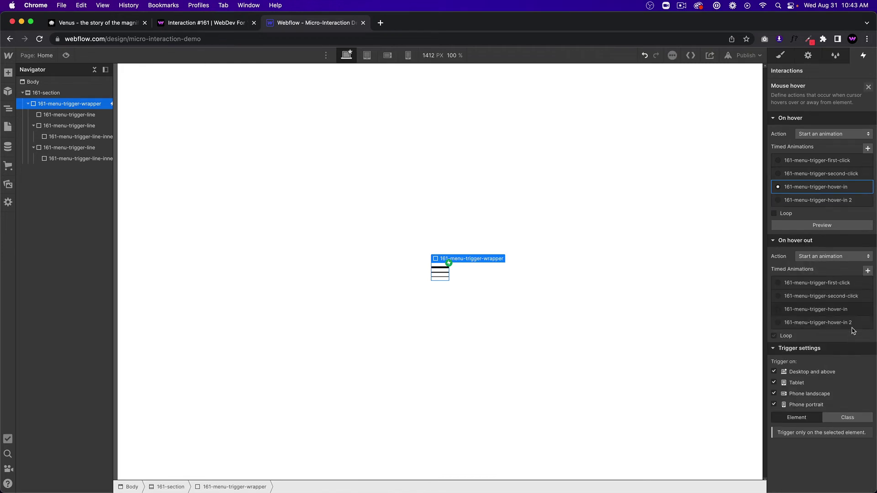
left_click(822, 325)
left_click(827, 324)
left_click(810, 73)
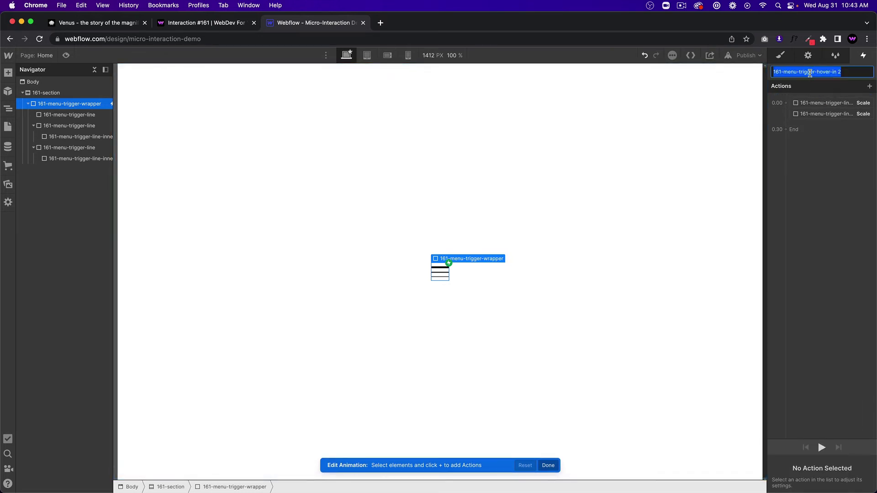
key("Right")
key("BackSpace")
key("BackSpace")
key("BackSpace")
key("BackSpace")
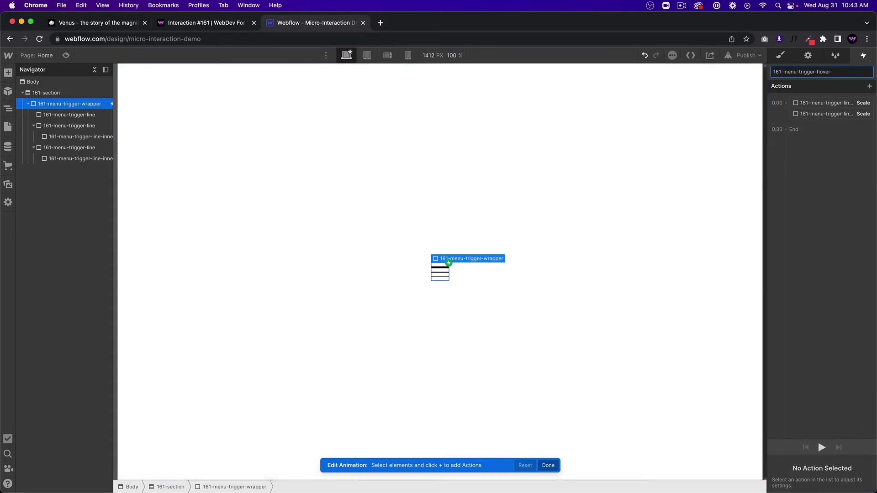
key("Return")
Set the X scale of both Scale actions in the copied animation to 1 and test the hover in preview mode.
left_click(826, 108)
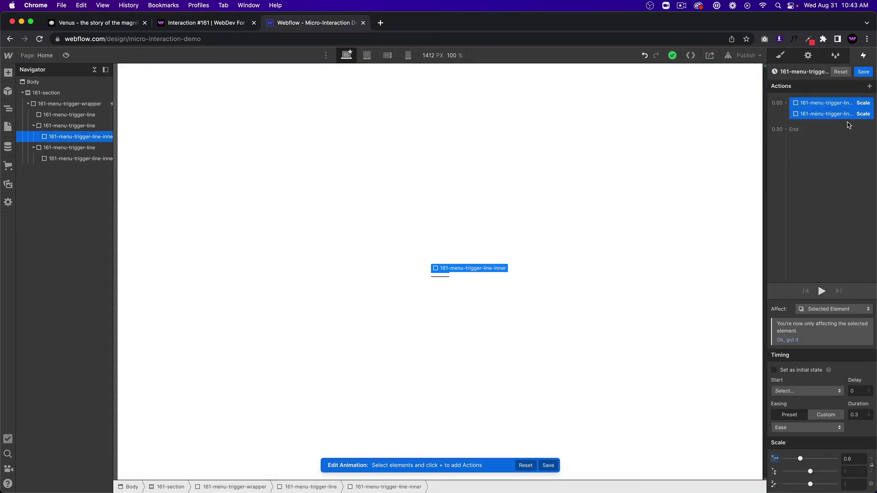
left_click(852, 458)
type("1")
left_click(66, 56)
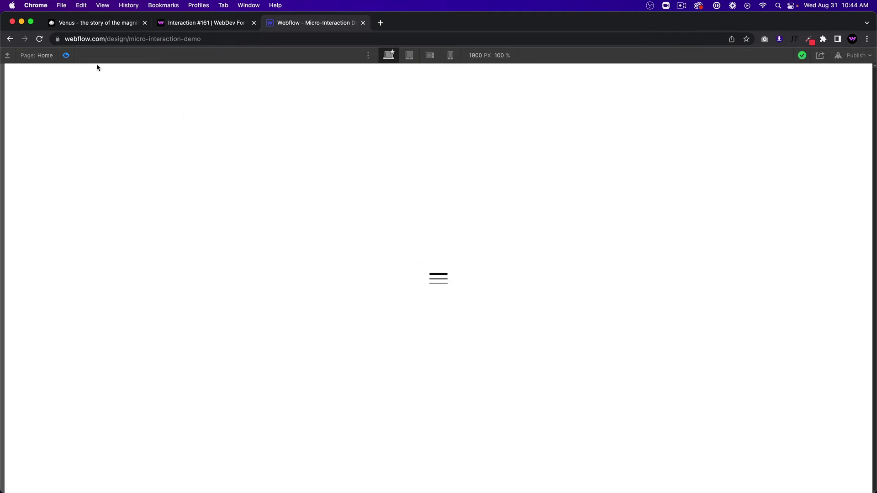
left_click(65, 55)
Check the styles of the middle line's 161-menu-trigger-line-inner and of the middle and third 161-menu-trigger-line elements.
left_click(68, 148)
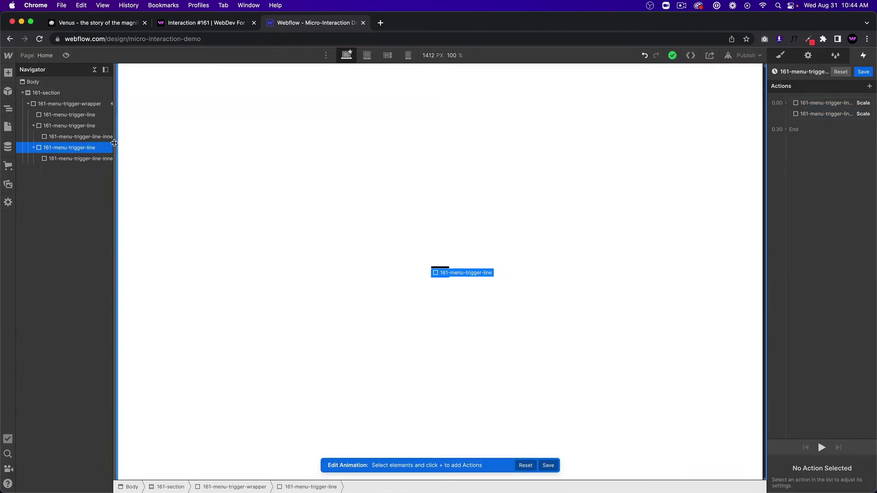
left_click(824, 103)
key("s")
scroll(839, 310, "down", 10)
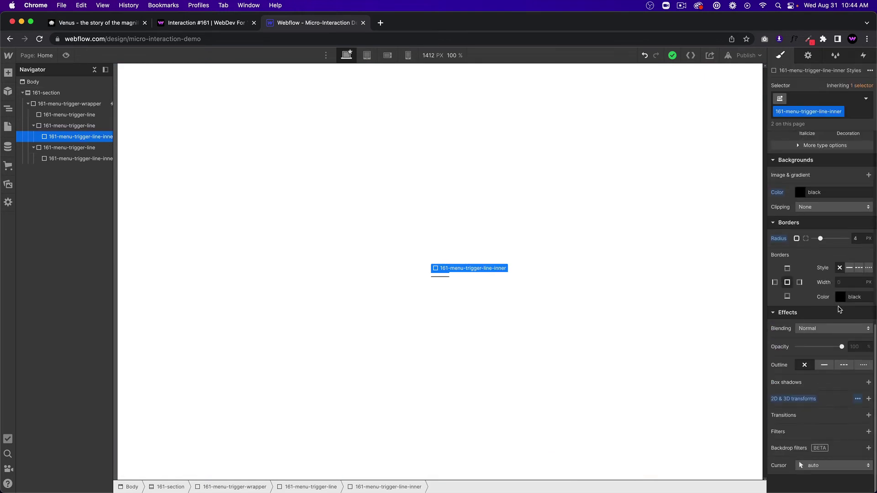
left_click(87, 126)
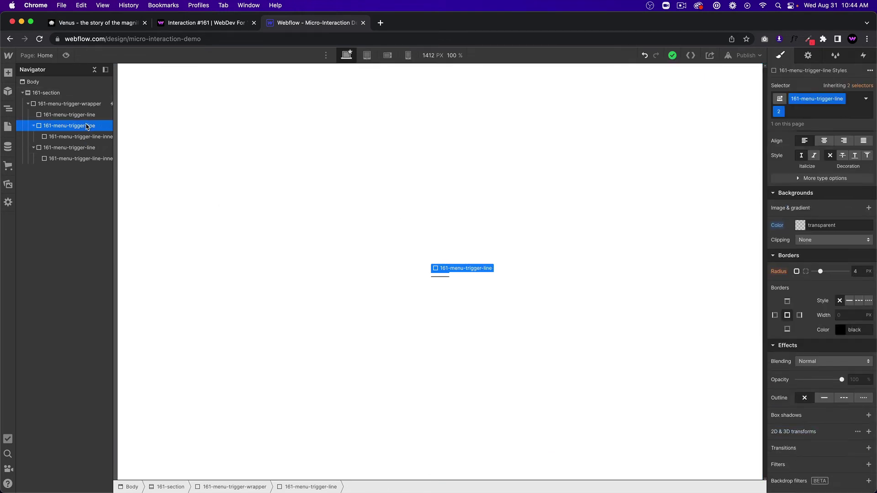
left_click(81, 148)
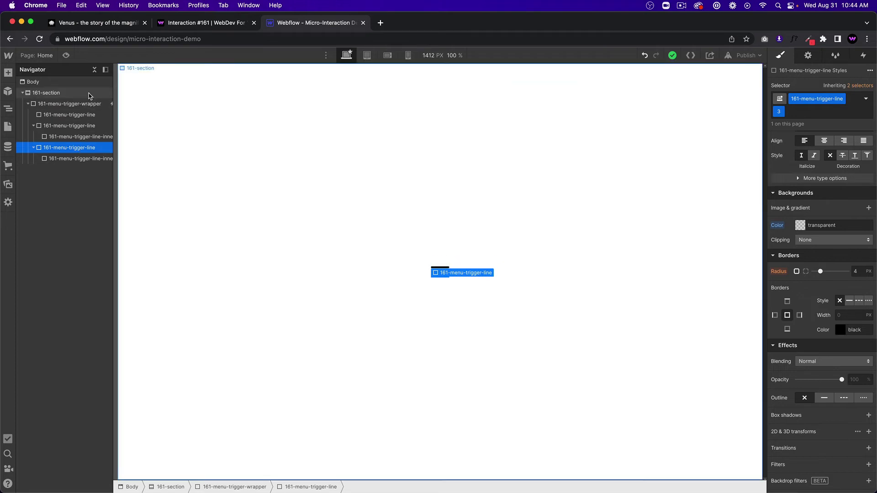
Test the finished menu trigger in preview mode and compare its click animation with the Interaction #161 reference page.
left_click(66, 55)
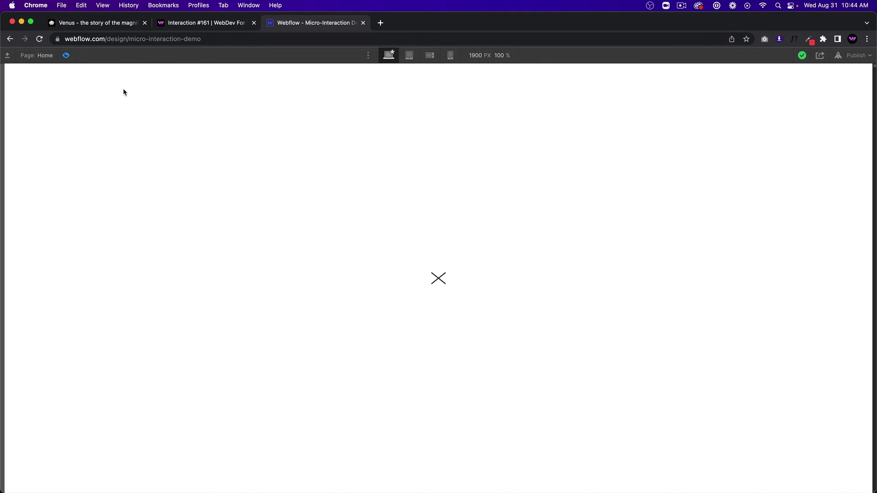
left_click(66, 55)
left_click(275, 155)
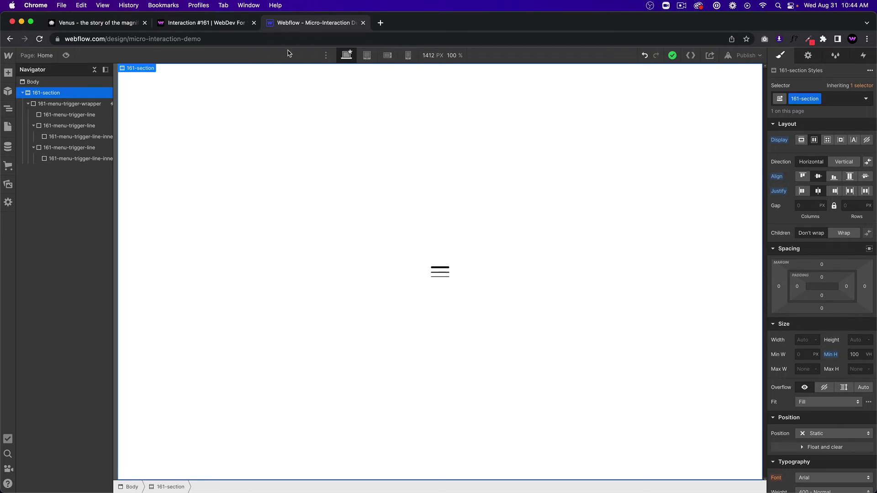
left_click(172, 24)
left_click(433, 272)
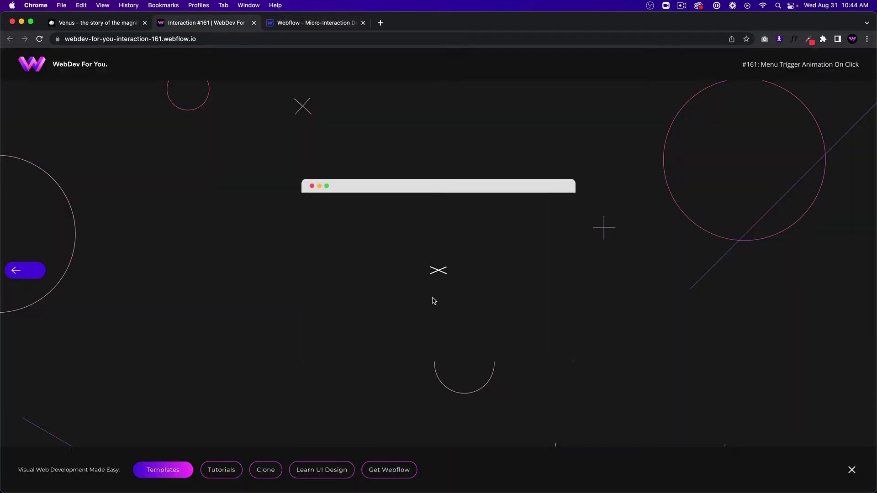
left_click(435, 272)
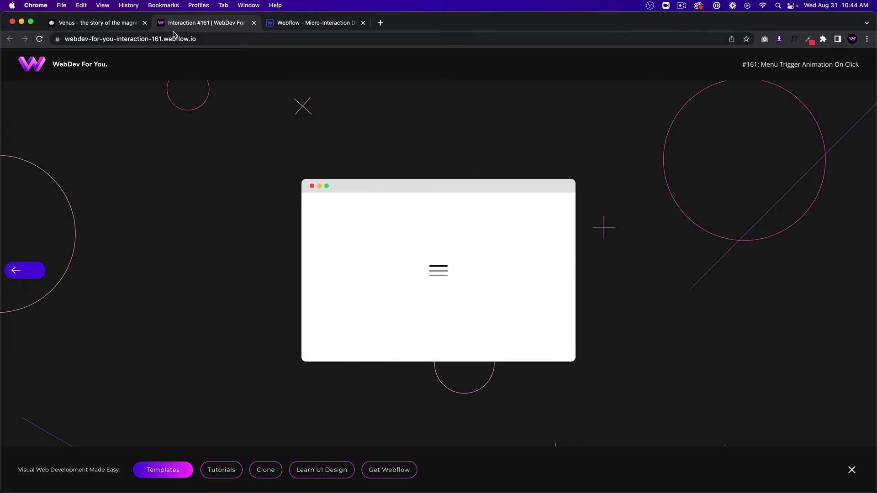
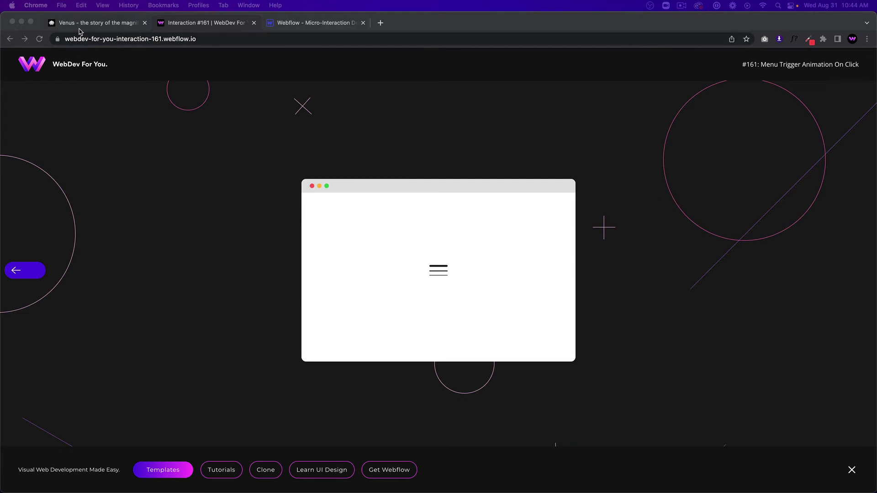
left_click(310, 24)
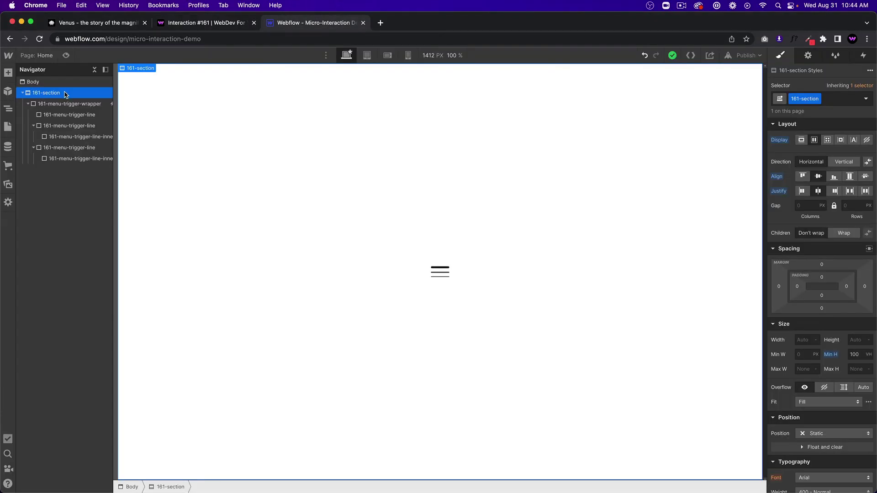
Inspect the two Scale actions of the 161-menu-trigger-hover-in animation on the trigger wrapper.
left_click(442, 277)
left_click(860, 57)
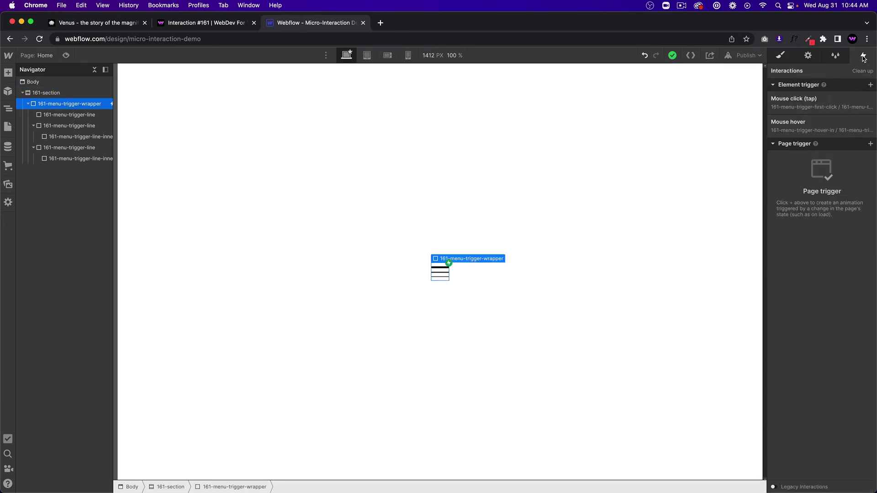
left_click(839, 132)
left_click(856, 187)
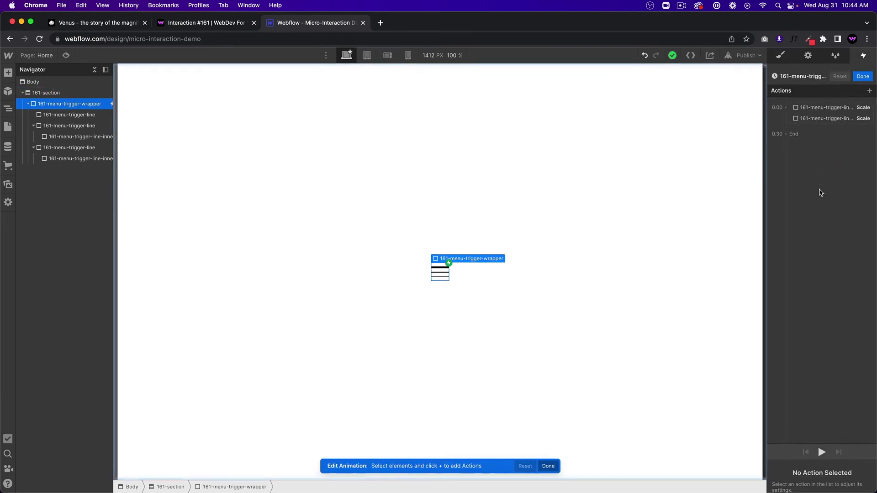
left_click(817, 103)
left_click(819, 114)
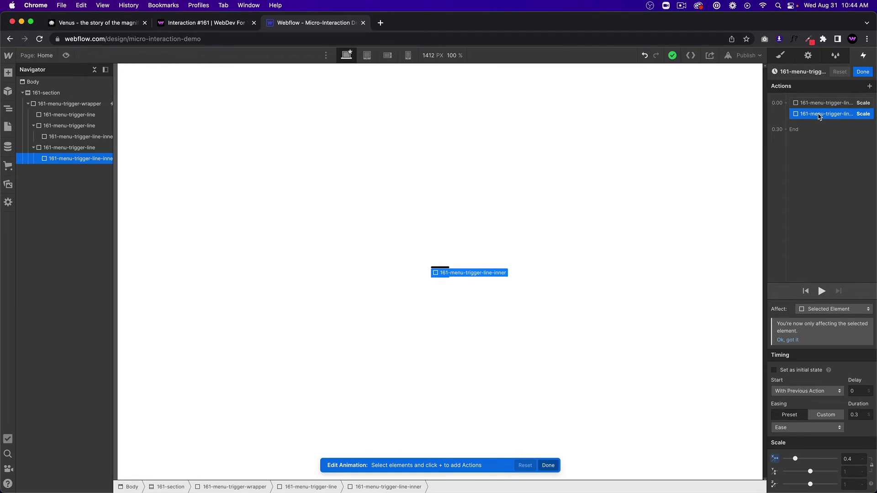
left_click(862, 71)
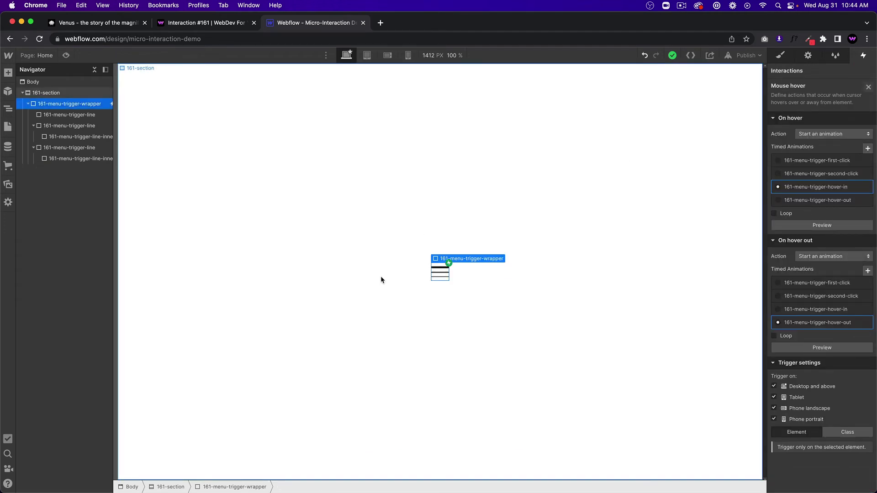
Add a new Div Block inside 161-section, after the menu trigger wrapper.
left_click(338, 210)
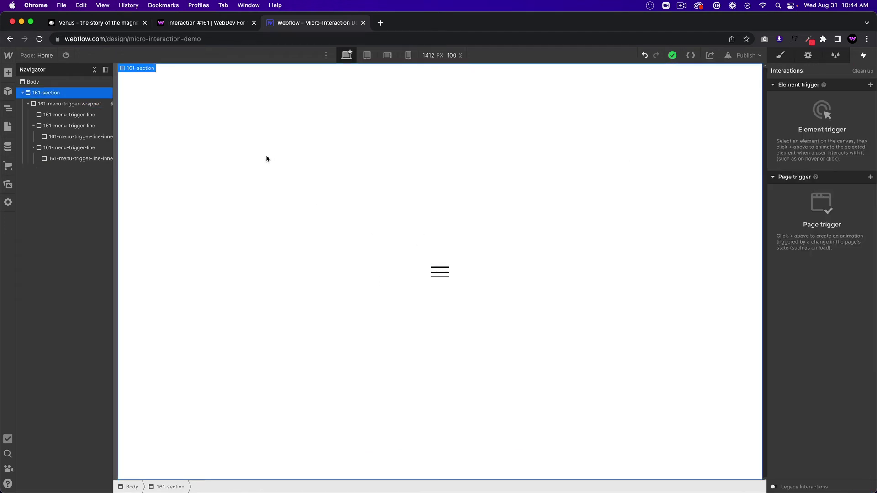
key("cmd+e")
type("div")
key("Return")
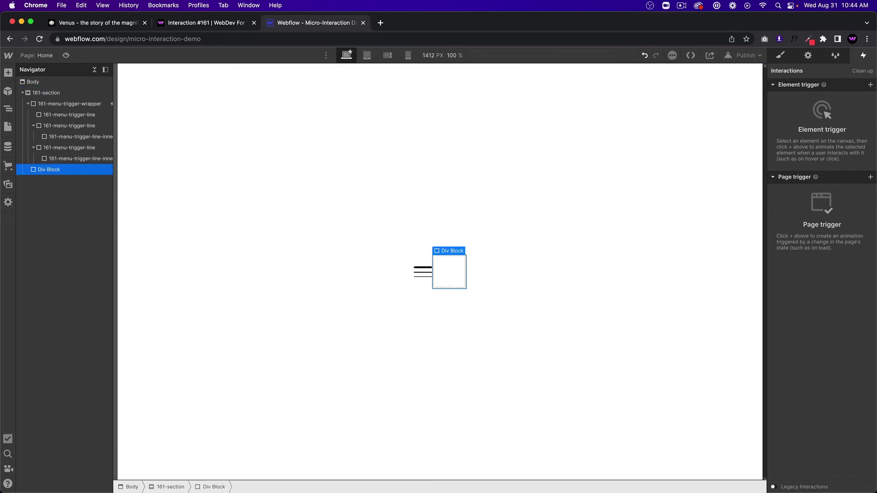
Give the new Div Block the class 161-menu-wrapper.
left_click(782, 54)
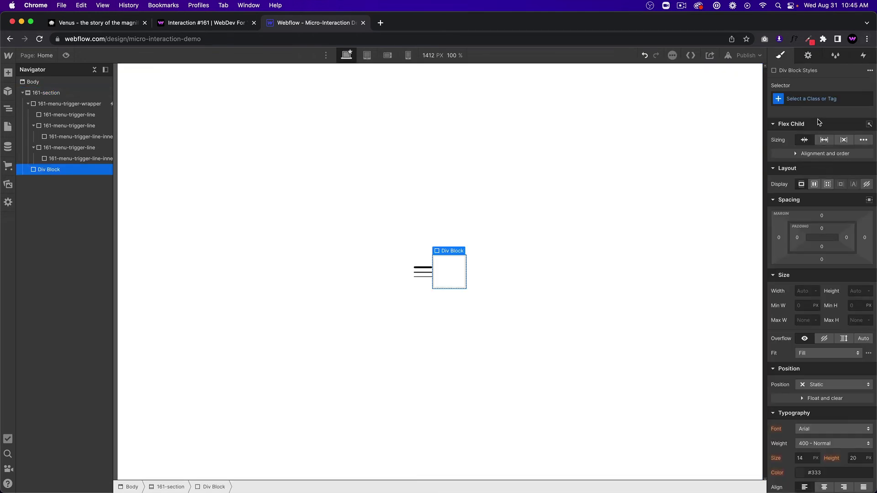
left_click(812, 92)
type("61-fullscree")
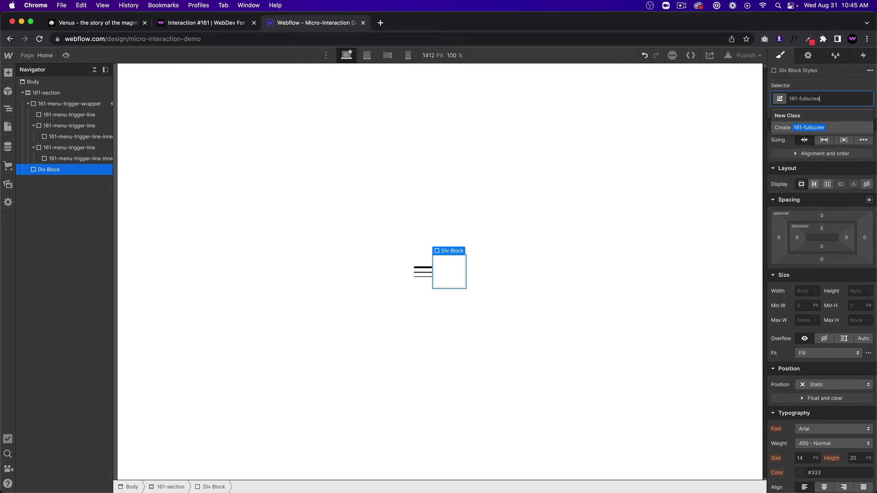
key("BackSpace")
key("BackSpace")
type("menu")
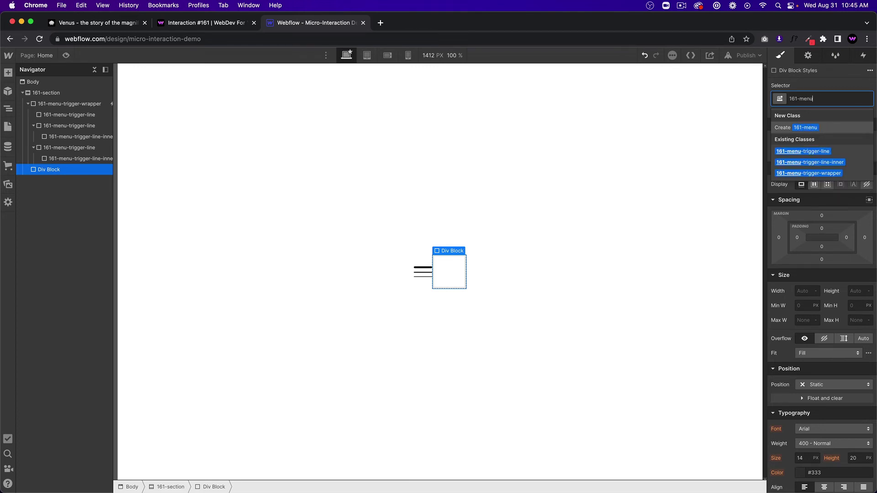
type("-wrapper")
key("Left")
key("Left")
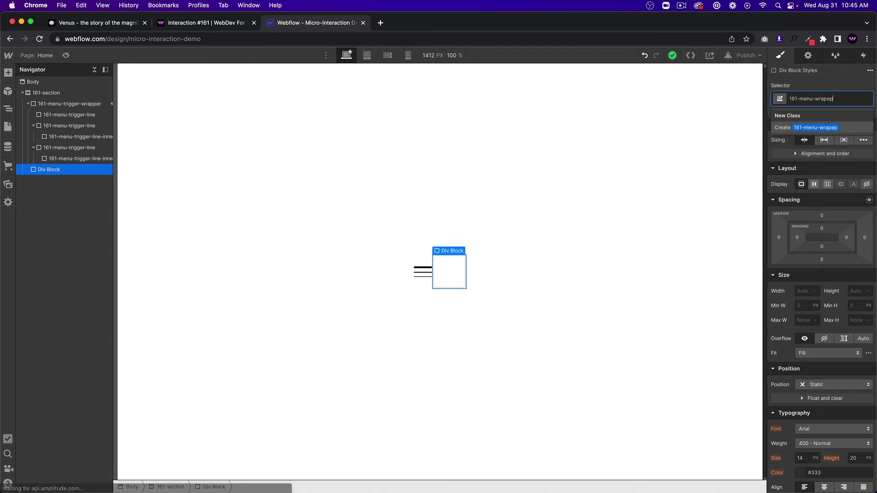
type("per")
key("Return")
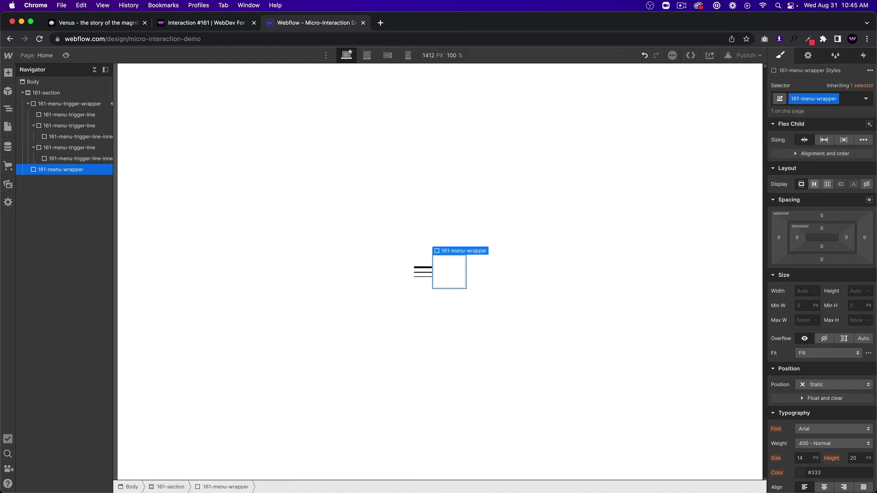
left_click(72, 95)
left_click(826, 433)
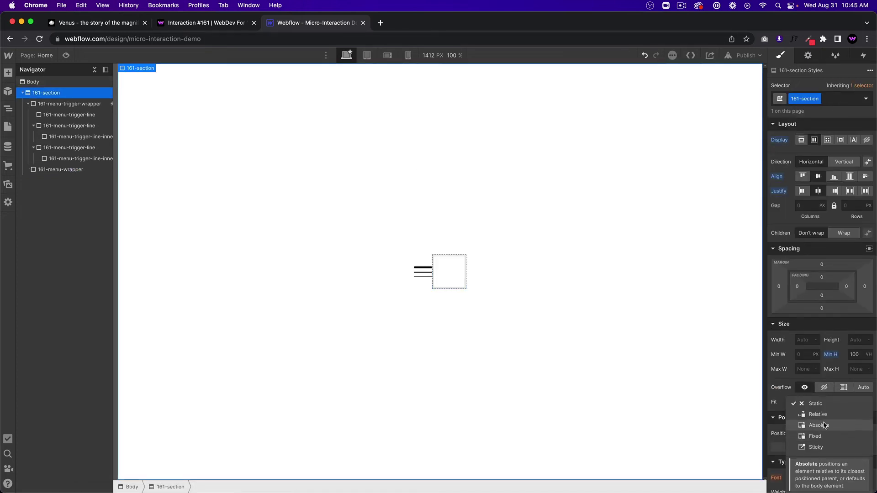
left_click(815, 403)
Set the position of 161-menu-wrapper to Fixed with 0% offsets on all four sides.
left_click(451, 272)
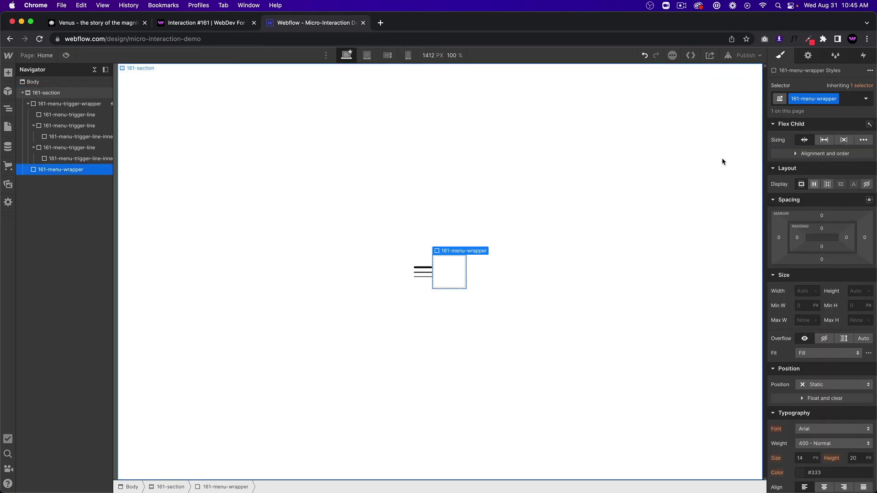
scroll(822, 320, "down", 4)
left_click(825, 295)
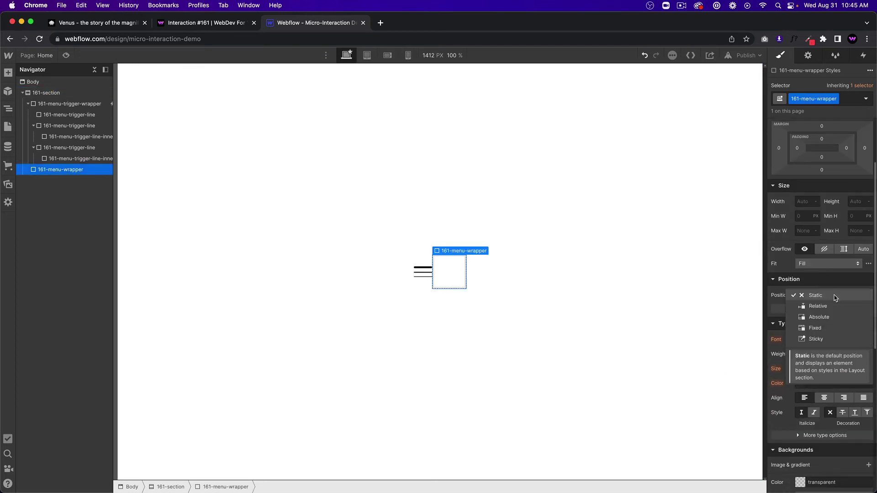
left_click(824, 328)
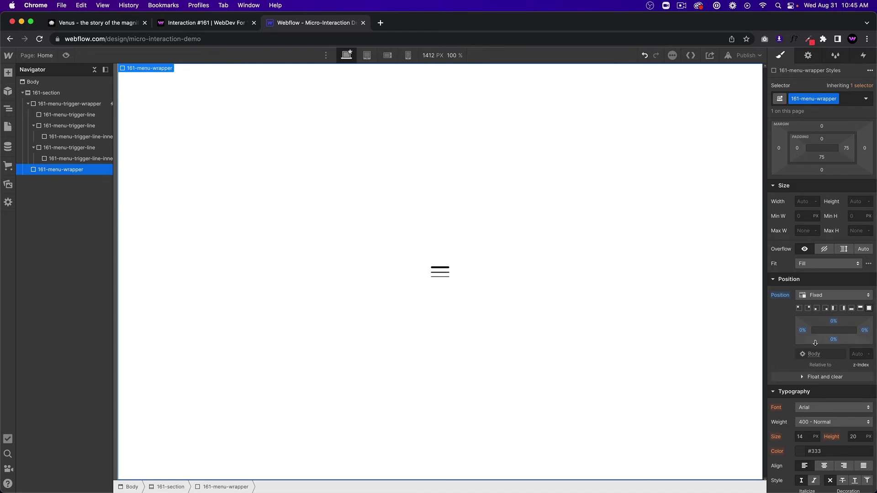
Set the background color of 161-menu-wrapper to the dark grey #555.
scroll(821, 317, "down", 2)
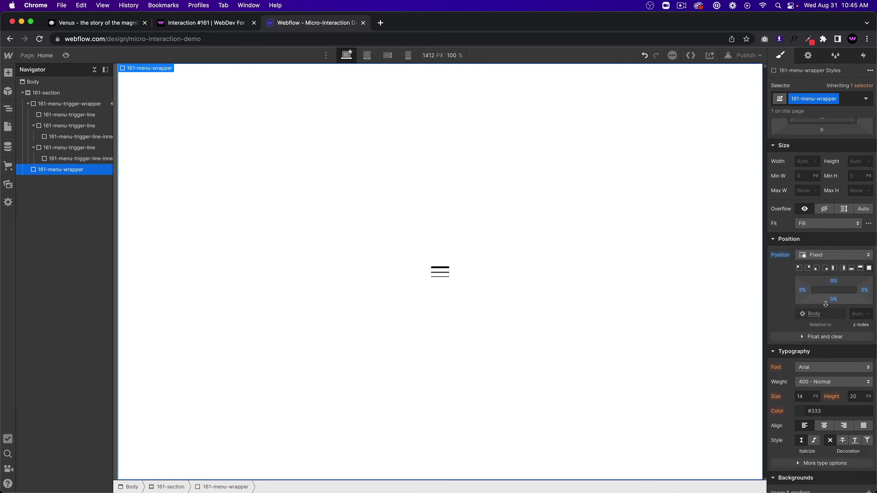
scroll(826, 303, "down", 3)
left_click(802, 440)
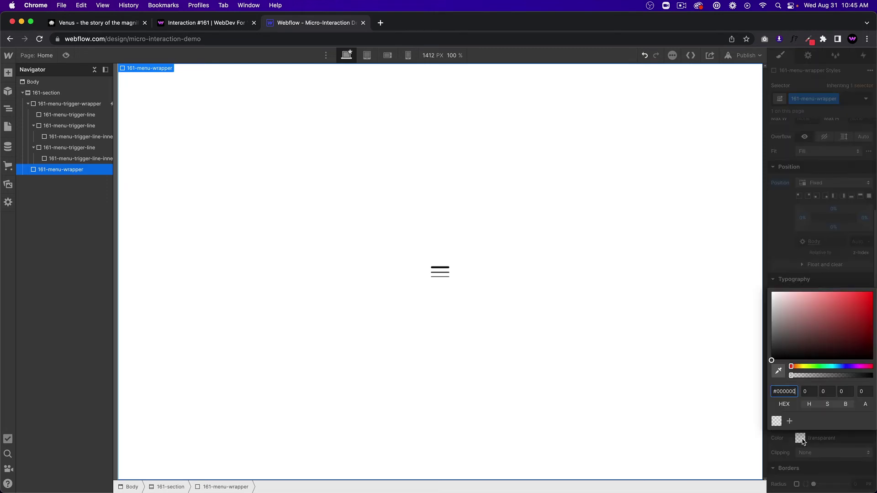
left_click_drag(782, 353, 771, 338)
Move 161-menu-wrapper before 161-menu-trigger-wrapper in the section and set the trigger wrapper's position to Relative.
left_click(64, 104)
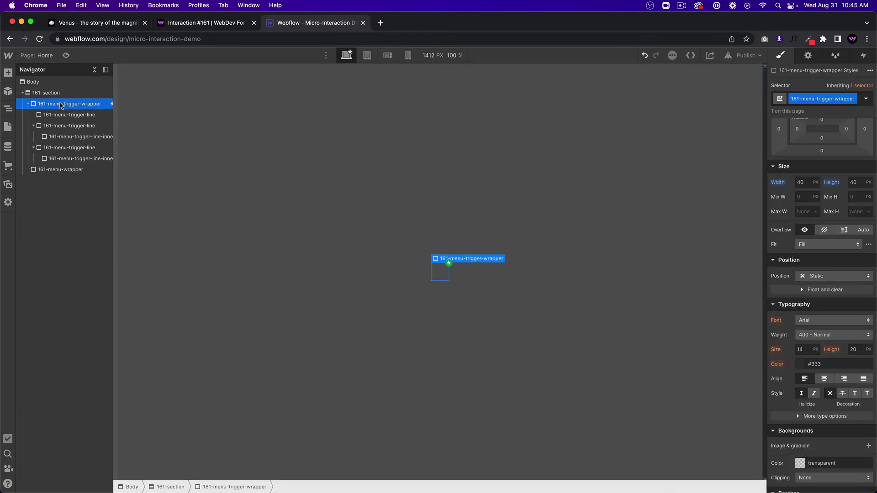
left_click_drag(58, 170, 67, 104)
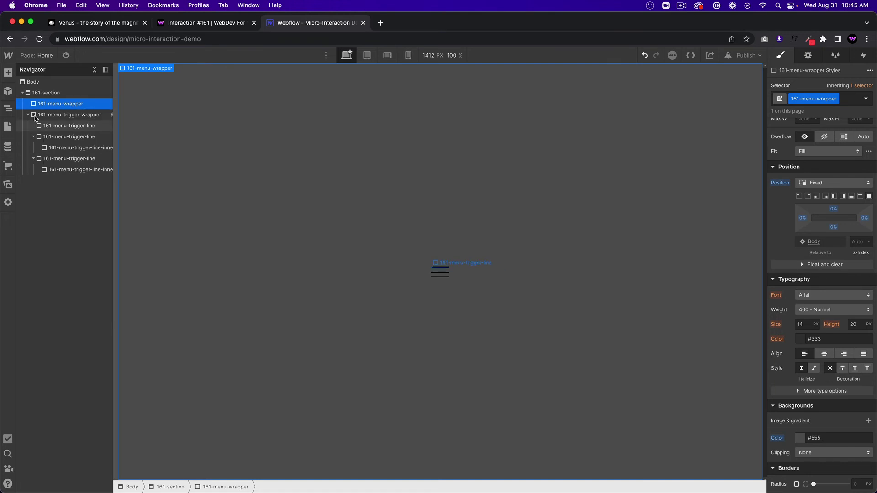
left_click(440, 276)
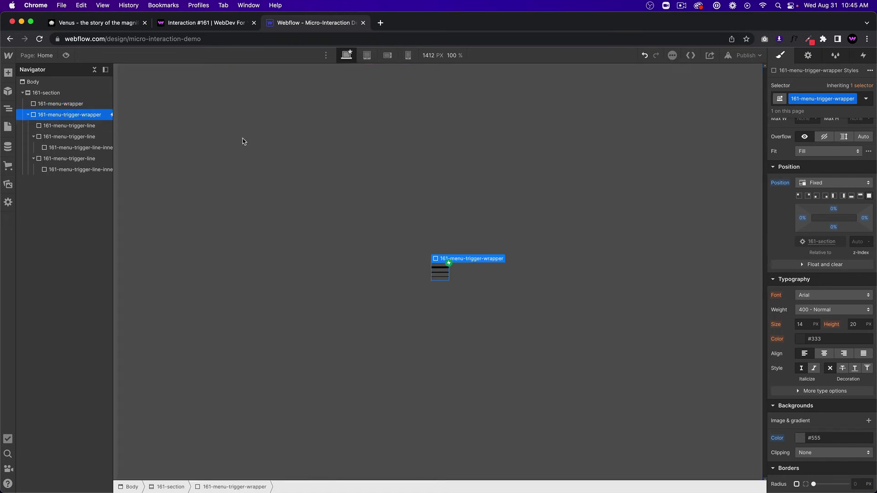
left_click(815, 277)
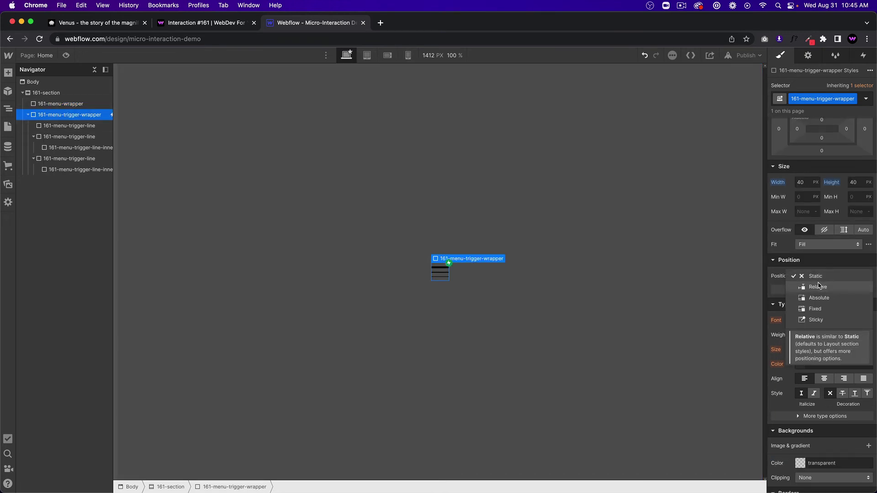
left_click(819, 287)
left_click(426, 252)
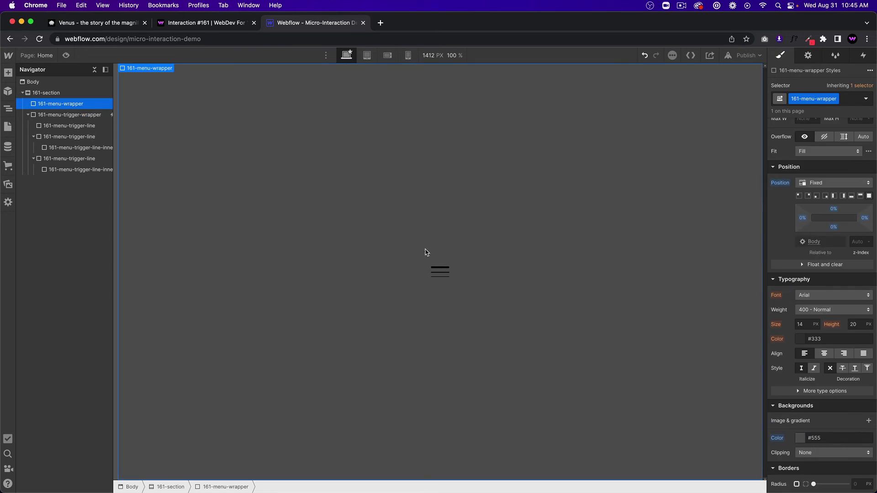
left_click(62, 115)
left_click(501, 281)
In the 161-menu-trigger-first-click animation, add a Move action for 161-menu-wrapper with X at -100% as the initial state.
left_click(440, 273)
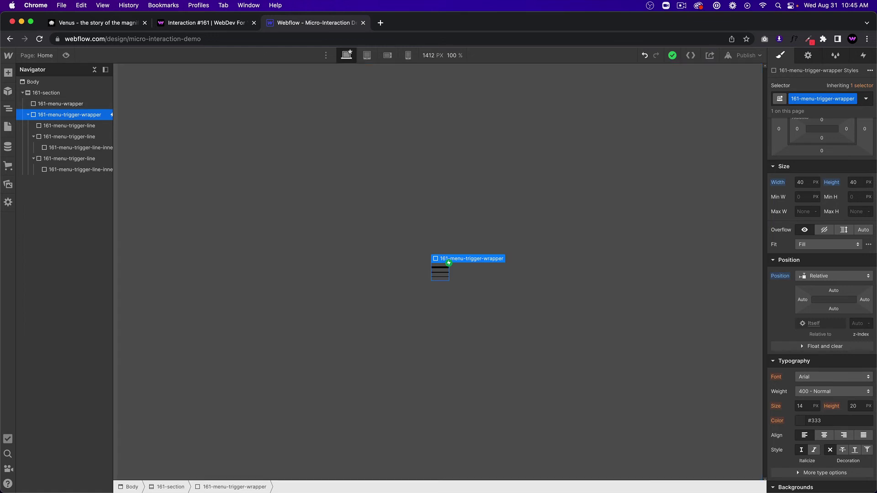
left_click(863, 56)
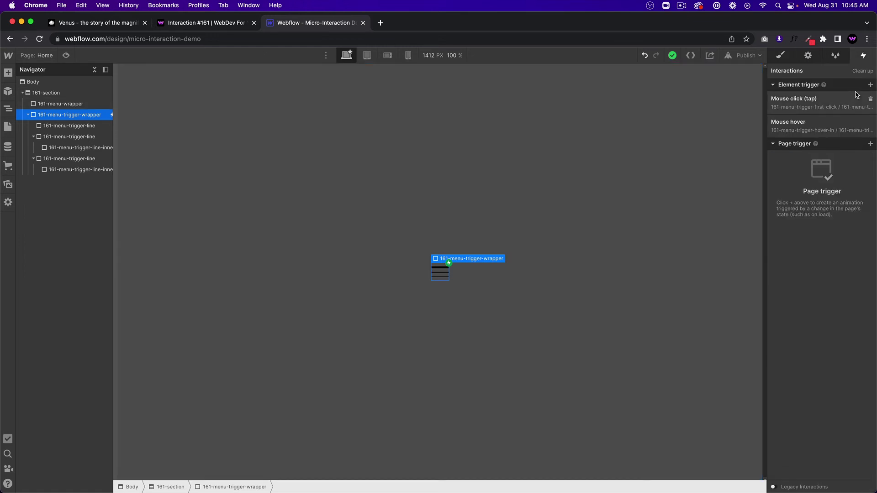
left_click(834, 105)
left_click(824, 160)
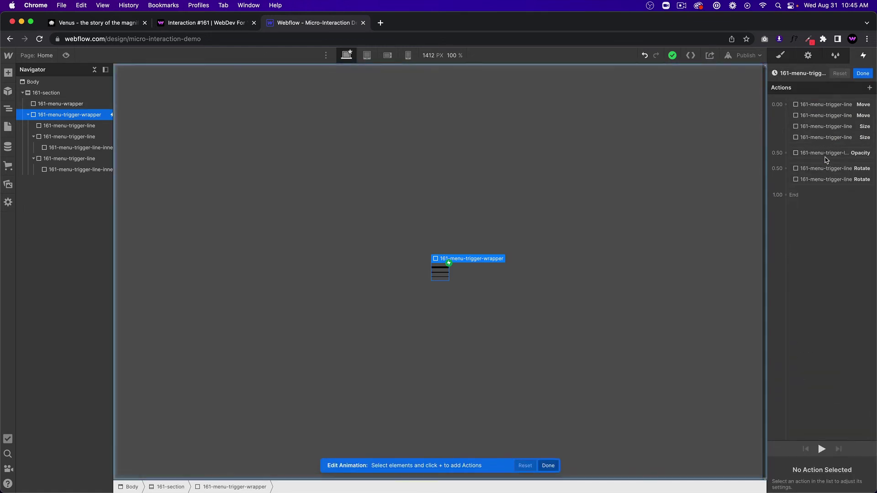
left_click(355, 154)
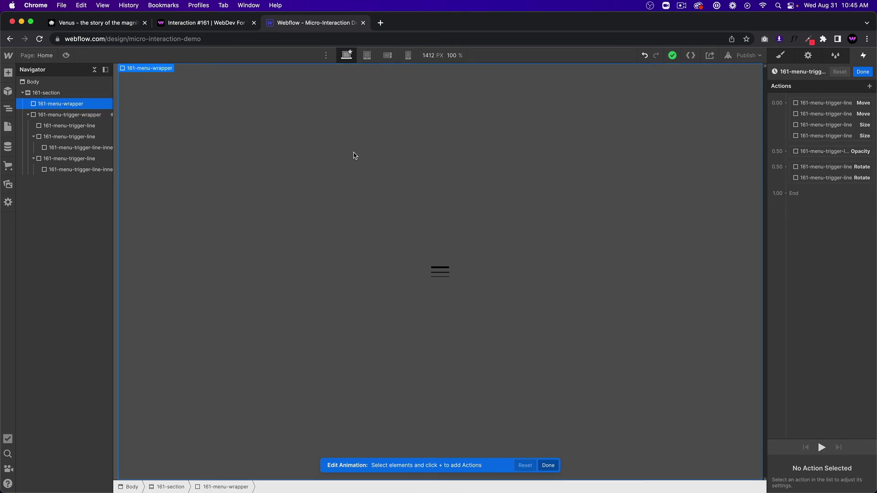
left_click(825, 187)
left_click(817, 211)
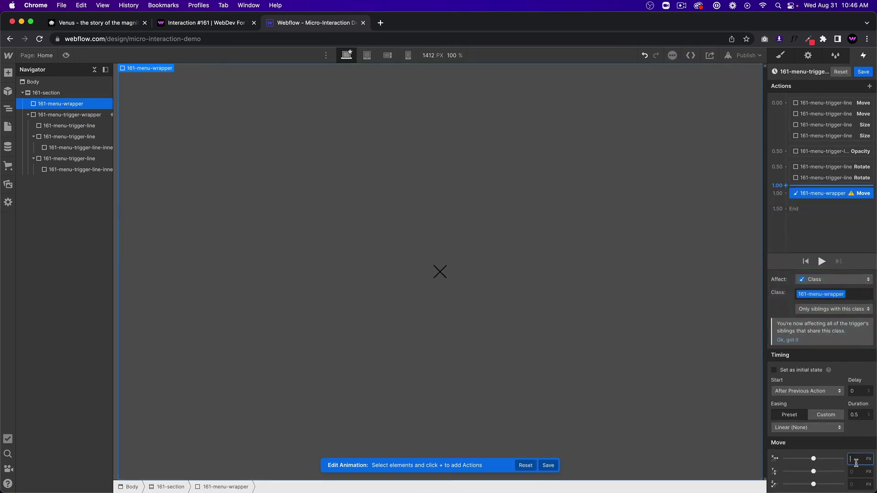
type("%")
key("Return")
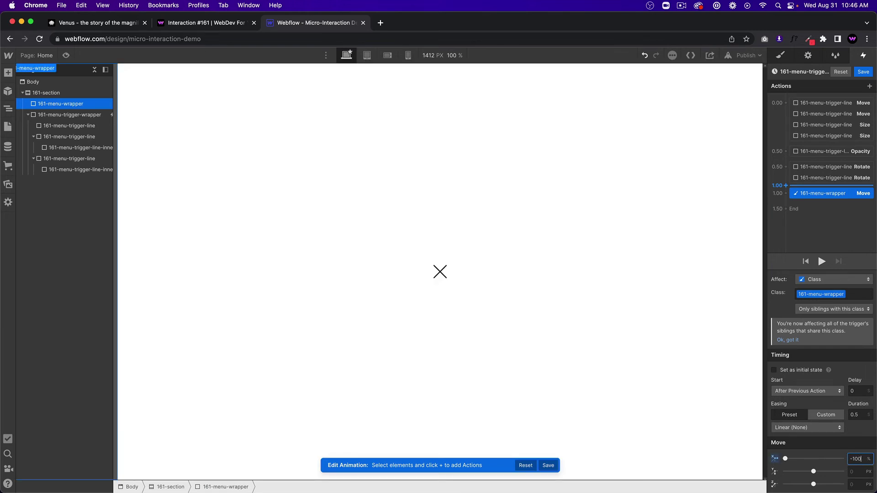
left_click(794, 371)
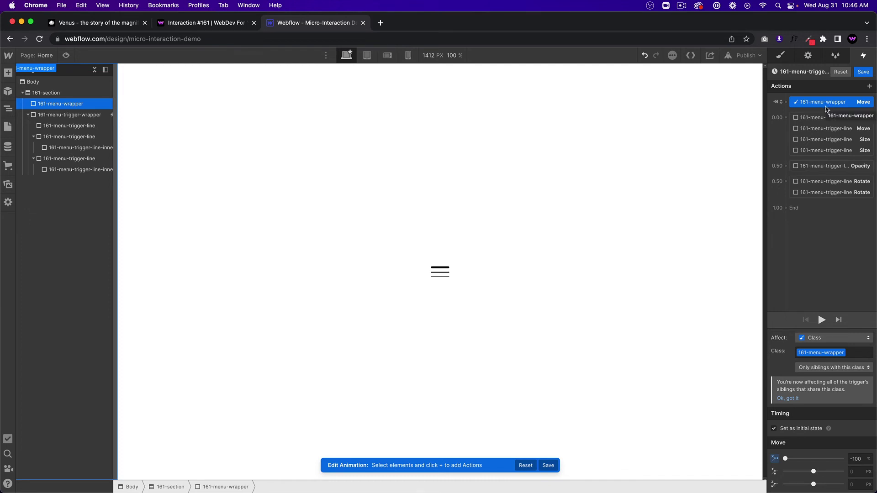
Add a second Move action for 161-menu-wrapper after the Size actions, with X at 0% and Ease easing.
left_click(827, 160)
left_click(822, 182)
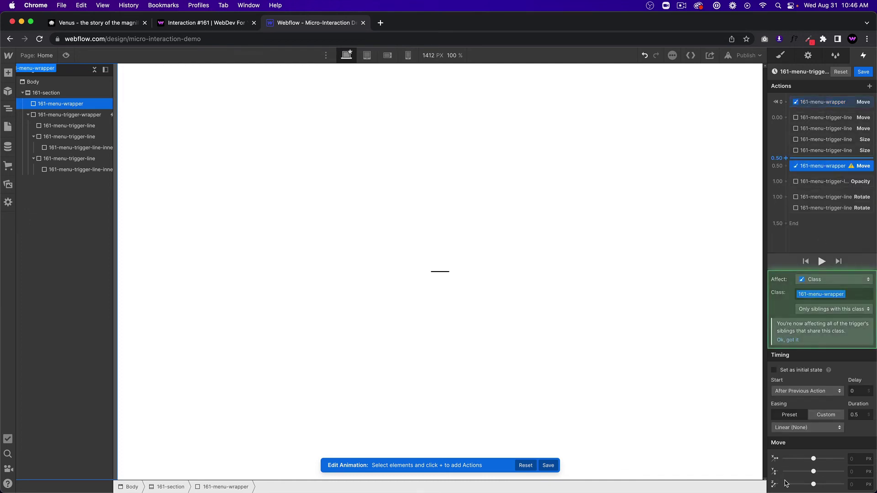
left_click(854, 458)
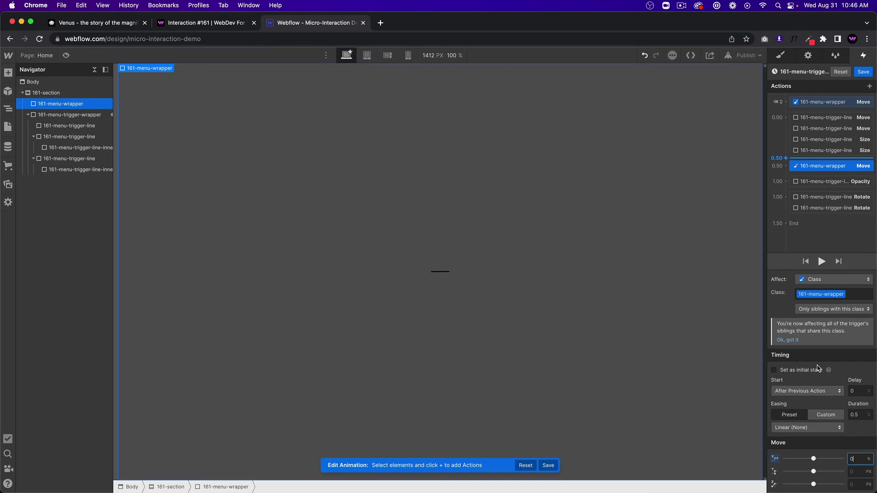
left_click(795, 427)
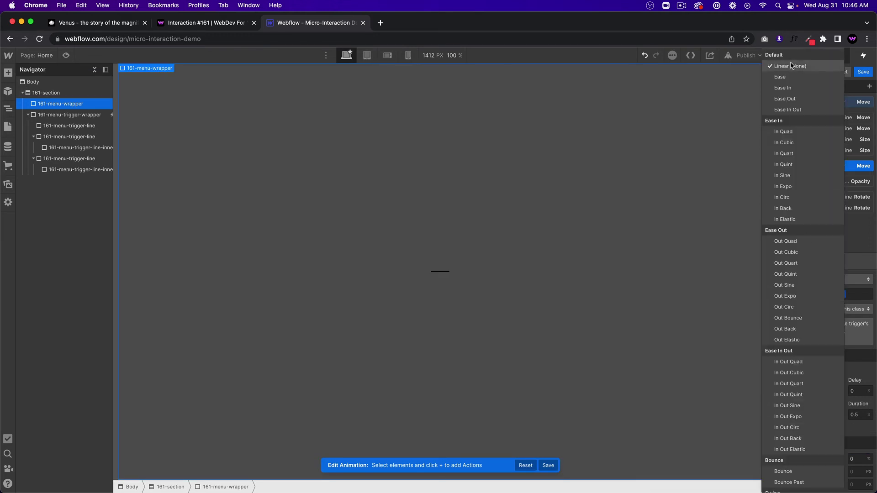
left_click(782, 77)
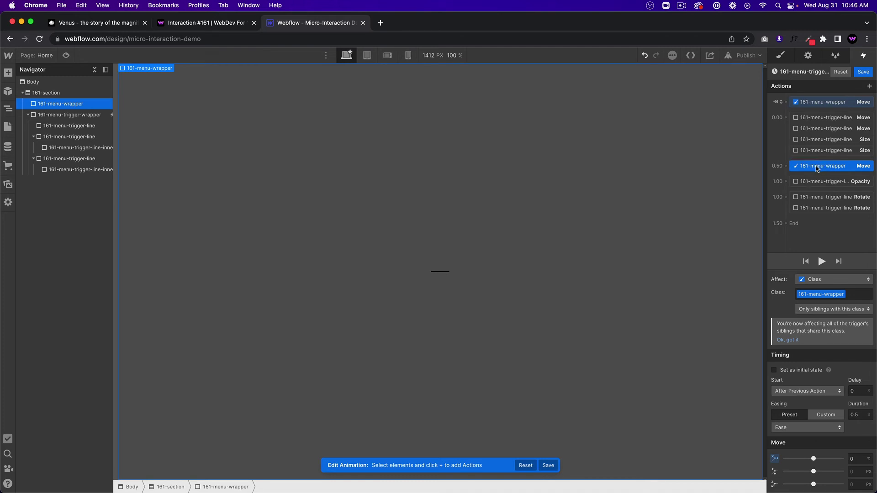
Make the second 161-menu-wrapper Move start together with the Move and Size actions and test the click in preview mode.
left_click_drag(818, 166, 819, 158)
left_click(65, 56)
left_click(439, 283)
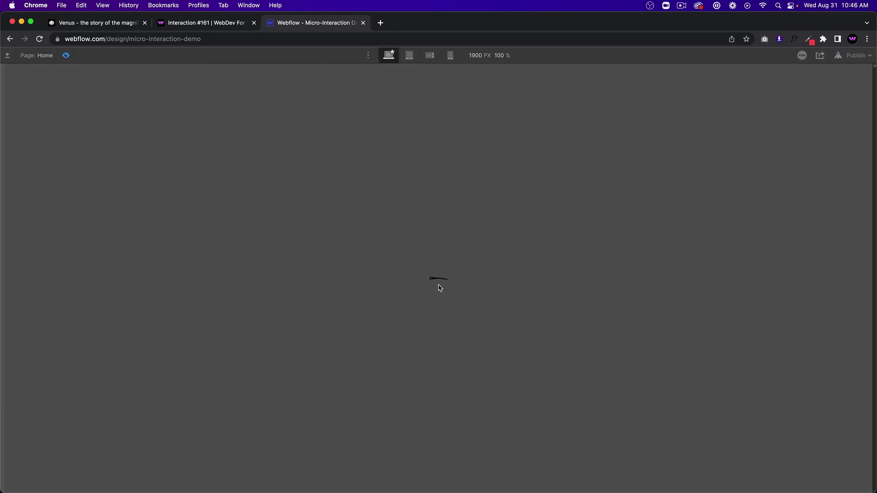
left_click(65, 55)
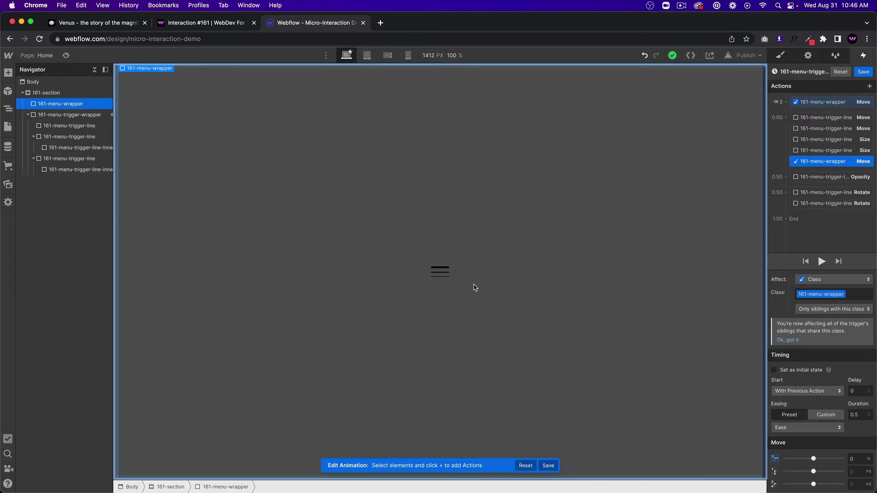
Add a white BG Color action for the first 161-menu-trigger-line, starting together with the 161-menu-wrapper Move.
left_click(440, 269)
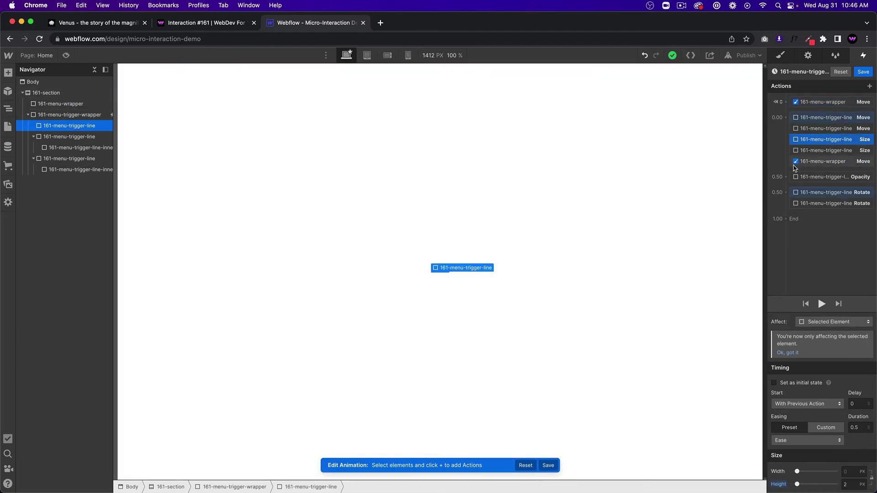
left_click_drag(818, 161, 814, 169)
left_click(814, 169)
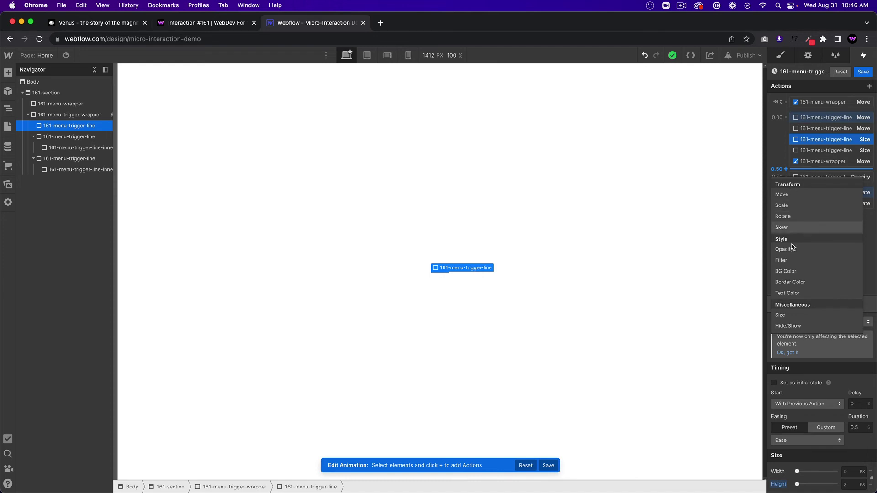
left_click(792, 271)
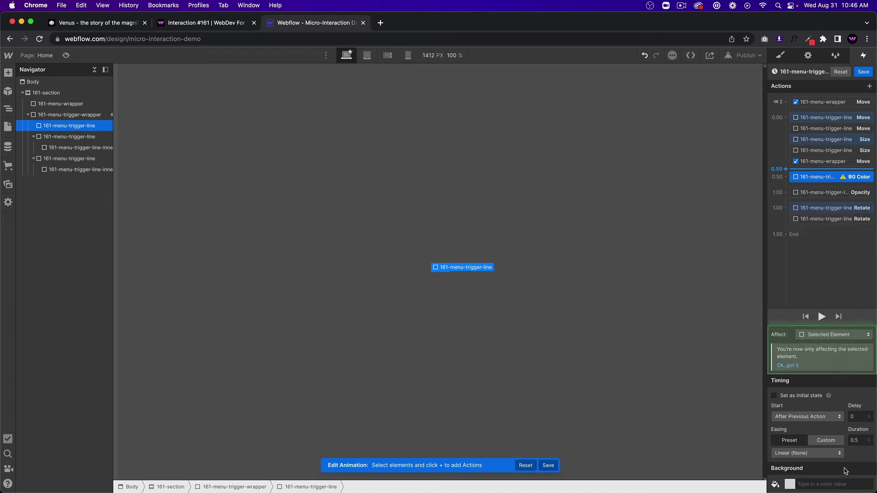
left_click(790, 484)
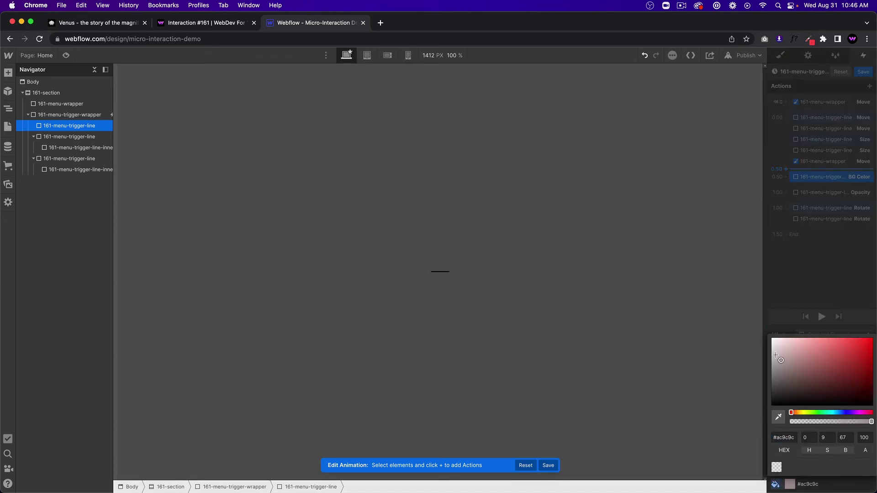
left_click(825, 185)
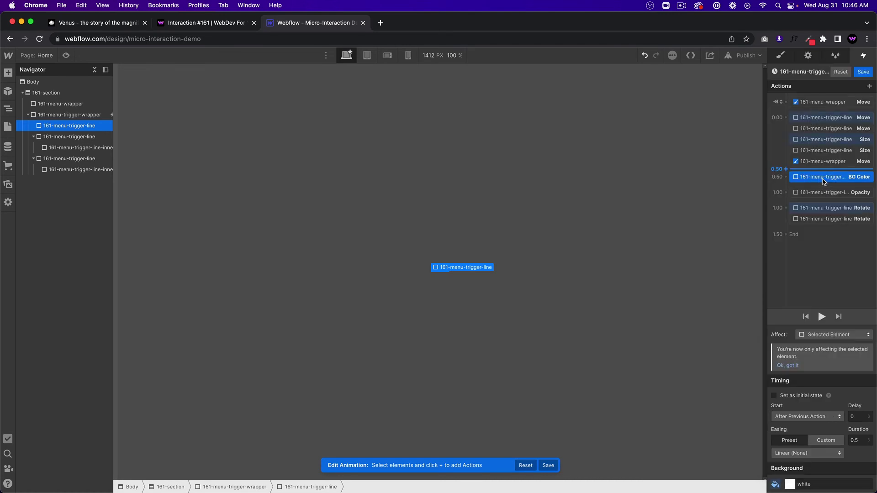
left_click_drag(824, 185, 829, 170)
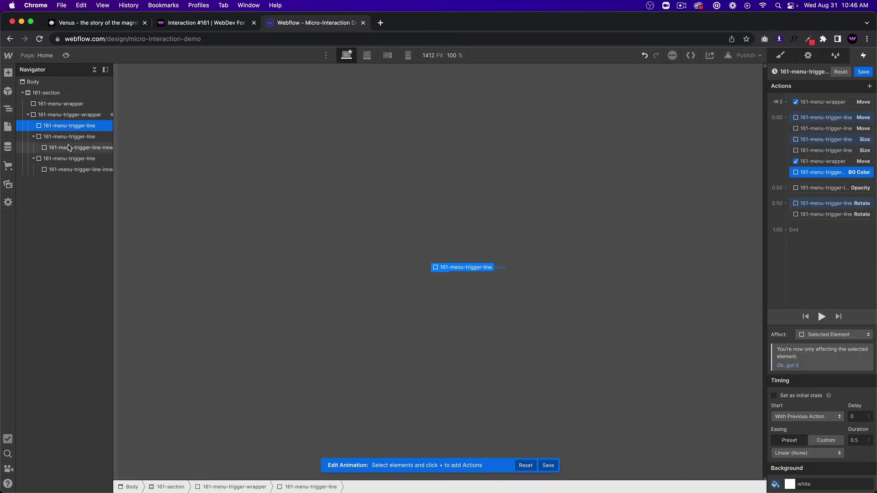
Add a white BG Color action for the 161-menu-trigger-line-inner class, starting with the previous BG Color action.
left_click(73, 147)
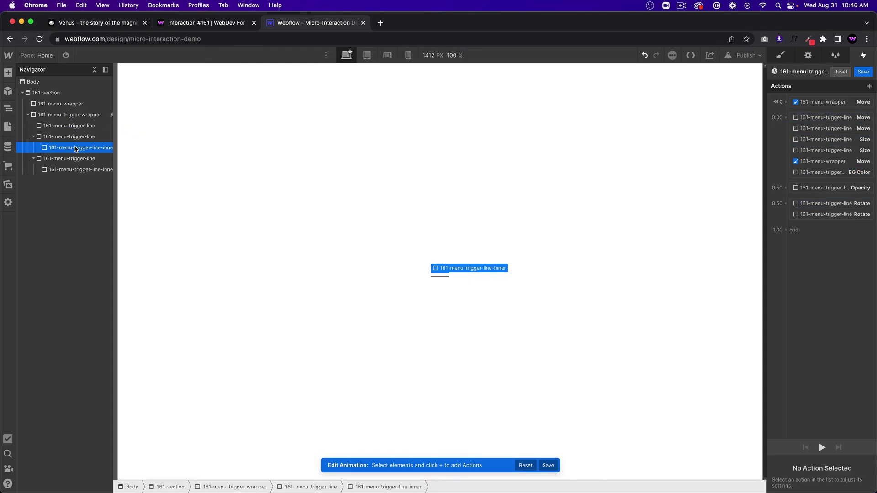
left_click(818, 181)
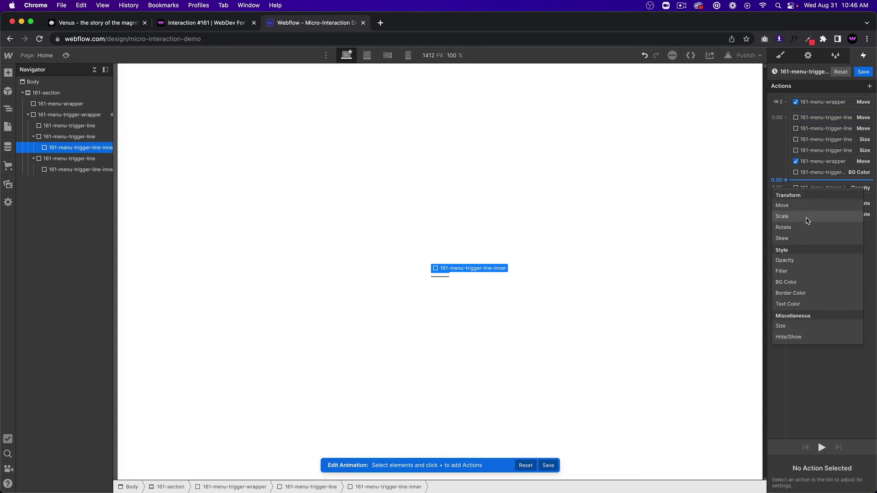
left_click(788, 282)
left_click(787, 485)
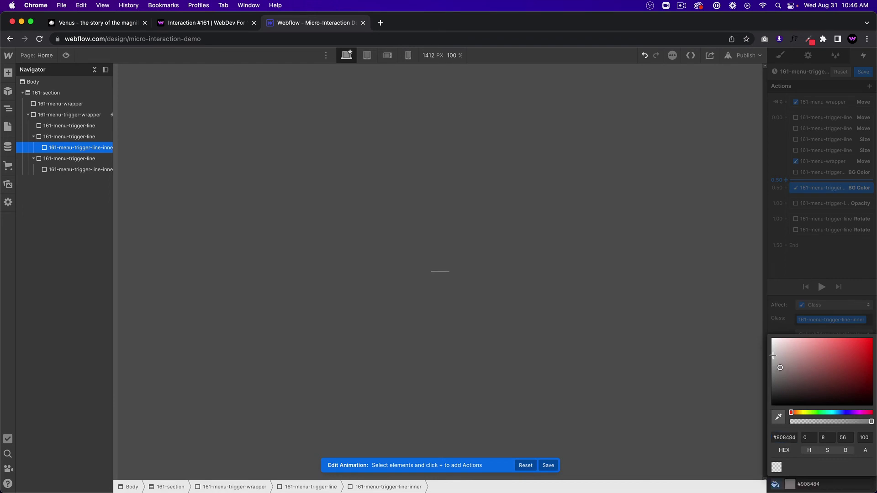
left_click_drag(824, 185, 818, 181)
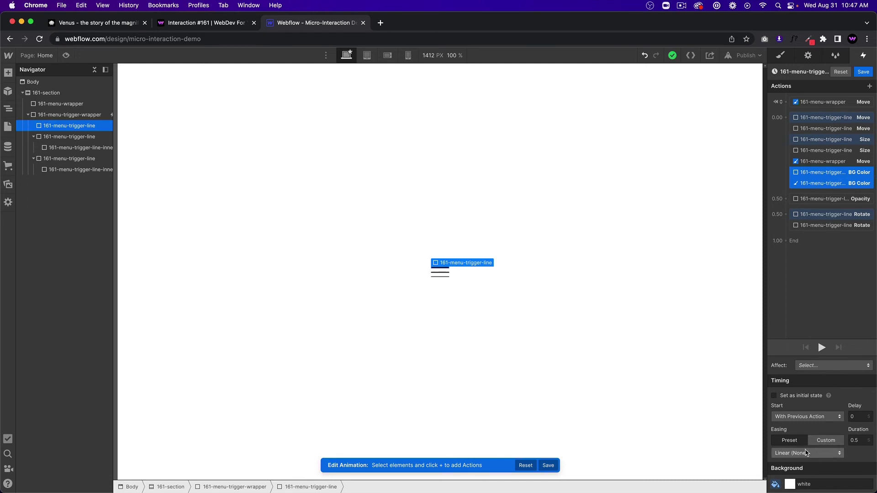
Set both BG Color actions' easing to Ease and test the trigger's opening and closing clicks in preview mode.
left_click(805, 453)
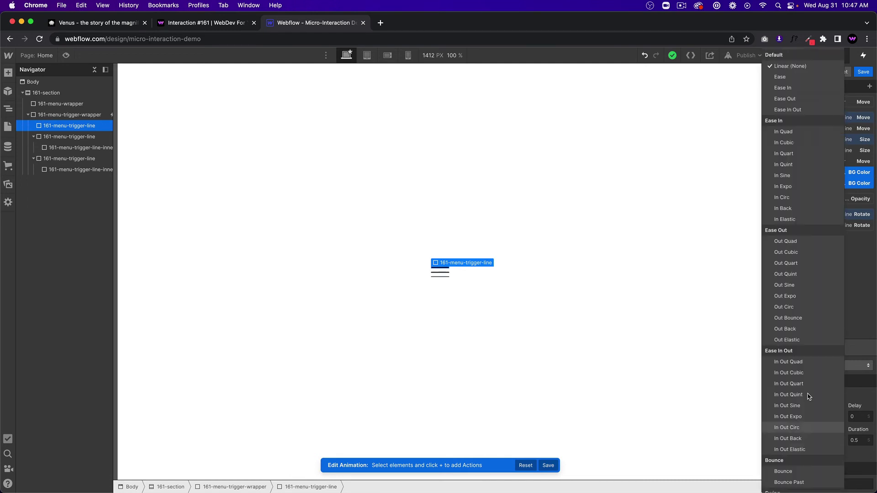
left_click(804, 86)
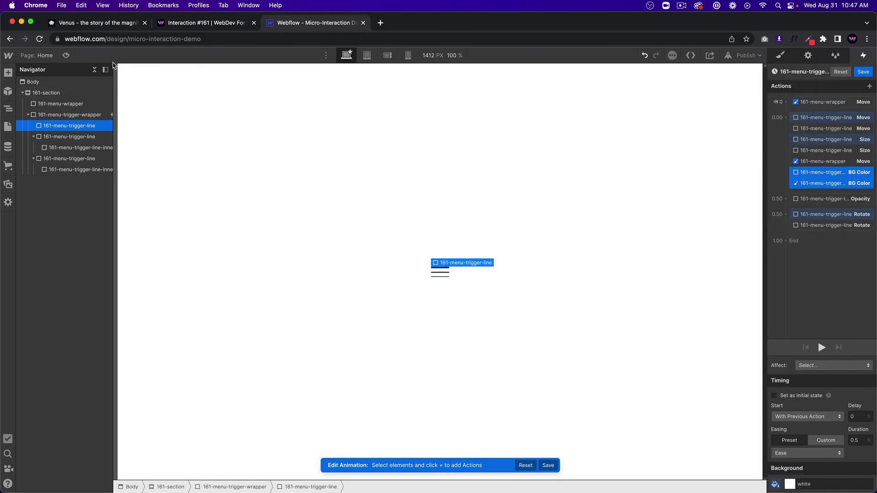
left_click(66, 55)
left_click(430, 283)
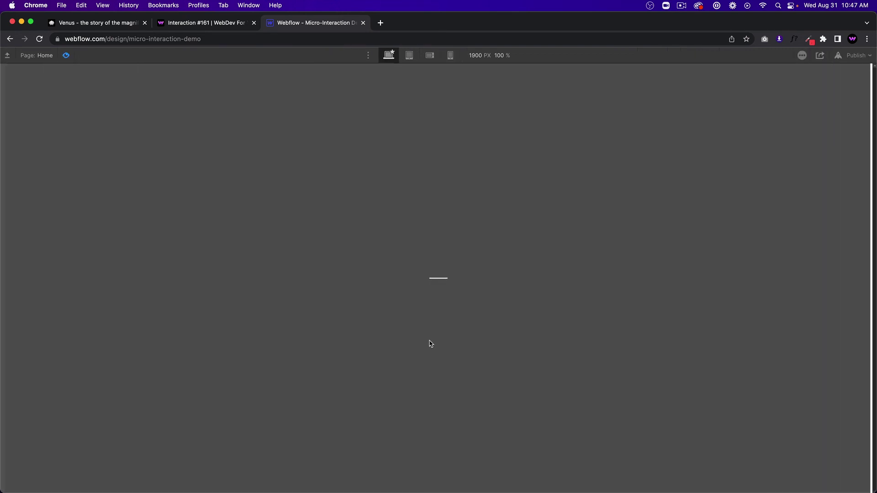
left_click(436, 279)
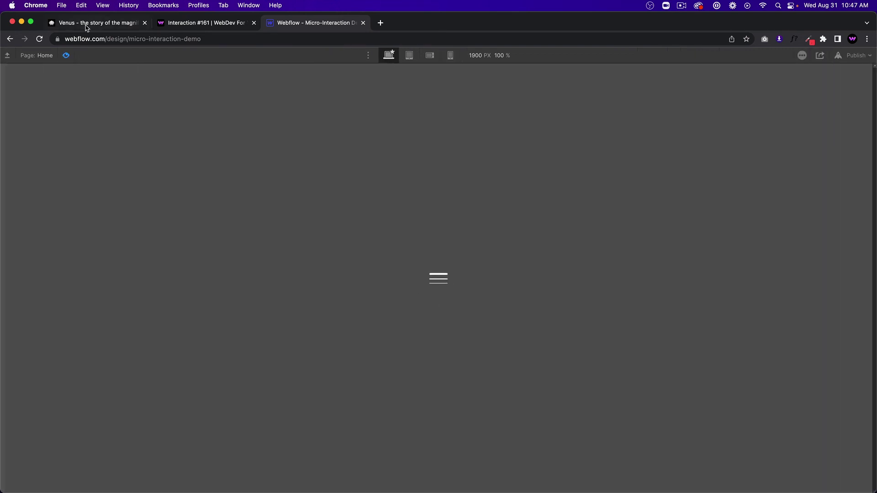
left_click(66, 55)
Save the first-click animation and open the trigger's second-click animation for editing.
left_click(817, 183)
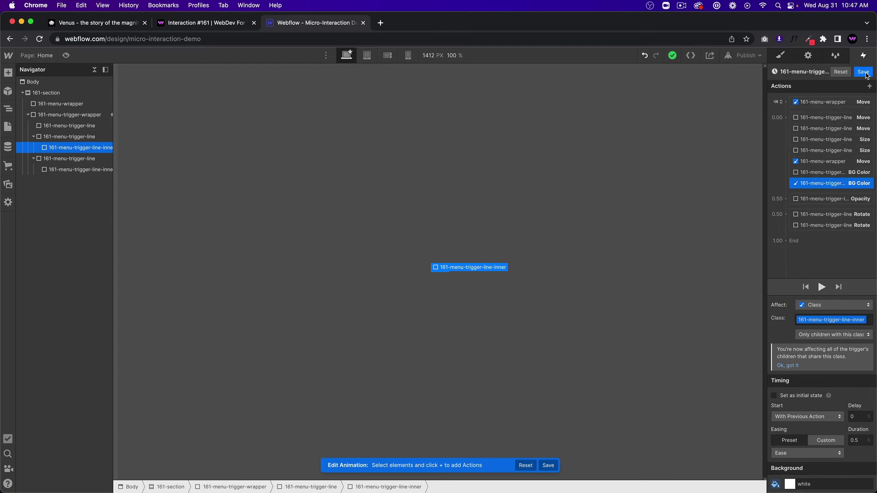
left_click(863, 72)
left_click(821, 297)
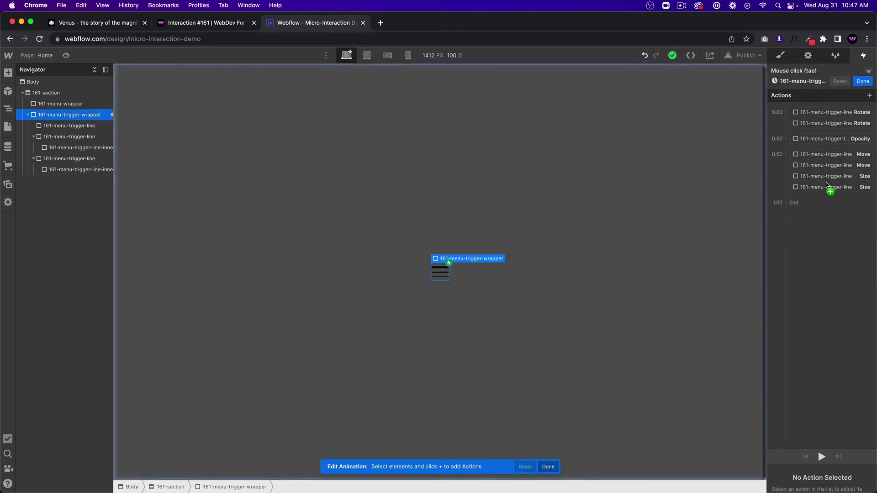
Add a Move action for 161-menu-wrapper with X at -100%, starting together with the two Rotate actions.
left_click_drag(826, 185, 824, 121)
left_click(308, 127)
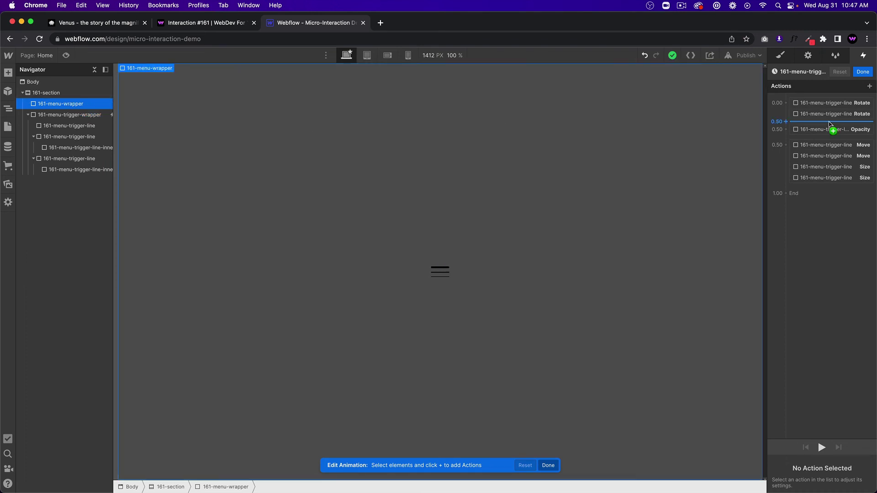
left_click(835, 121)
left_click(827, 146)
left_click(858, 458)
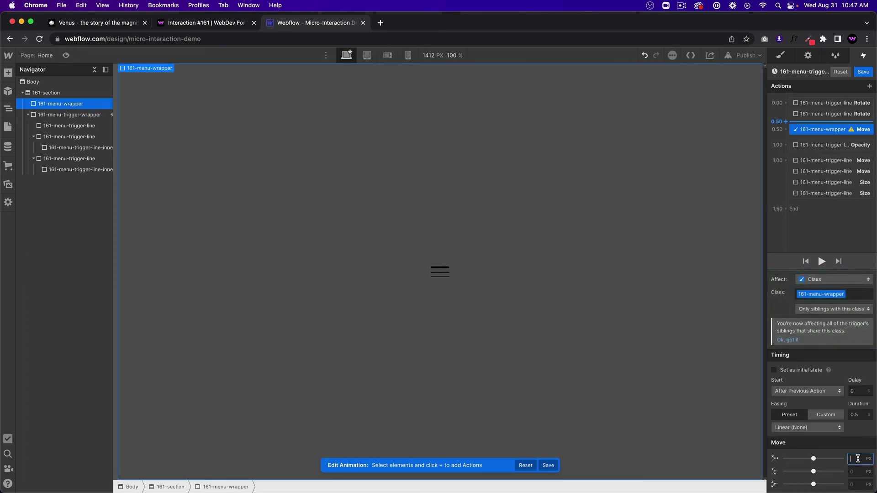
key("Return")
left_click_drag(835, 130, 836, 198)
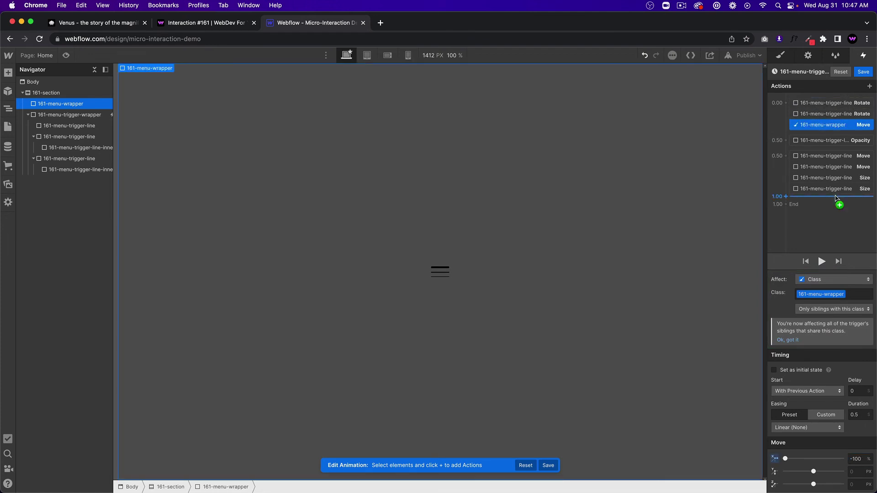
Add a black BG Color action for the first 161-menu-trigger-line after the Size actions.
left_click(836, 198)
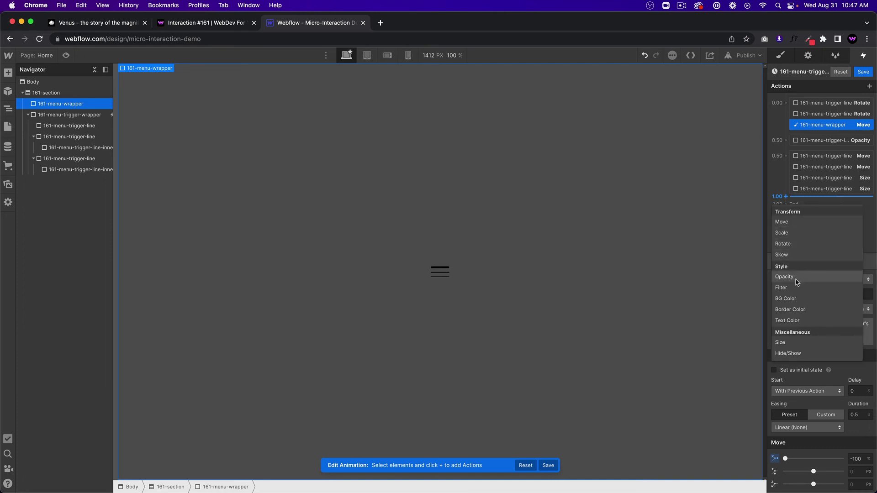
key("Escape")
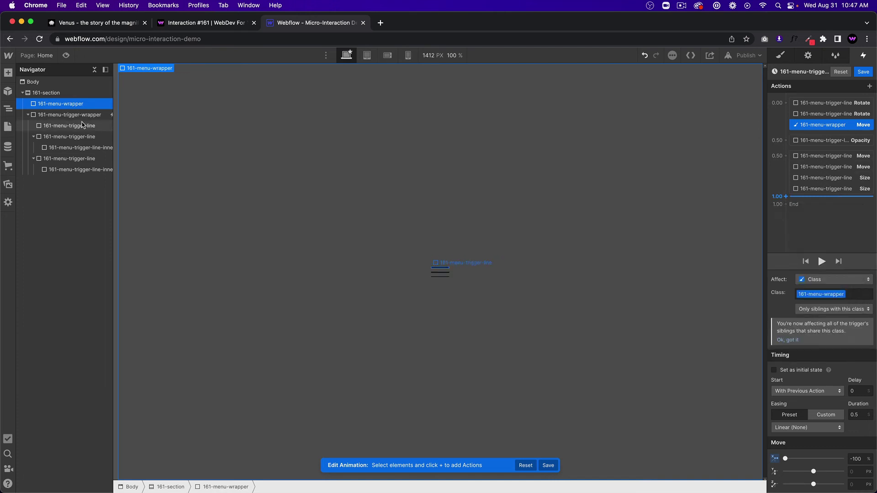
left_click(89, 126)
left_click(815, 198)
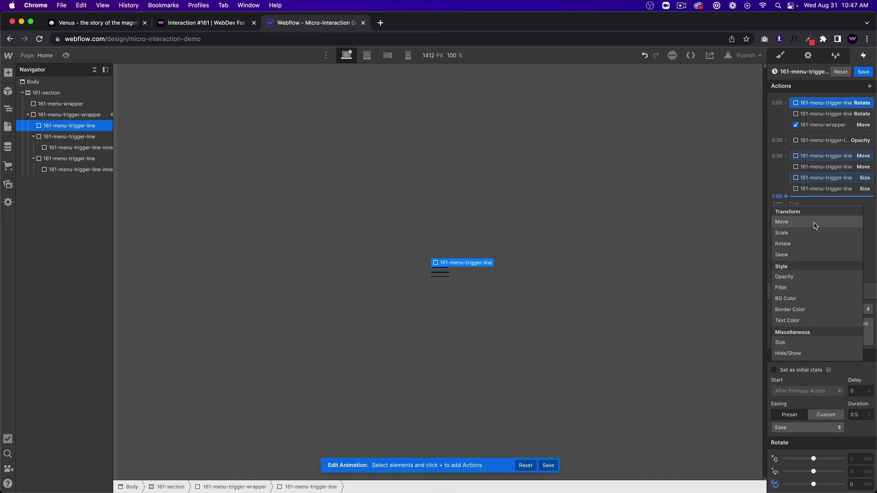
left_click(795, 299)
left_click(796, 484)
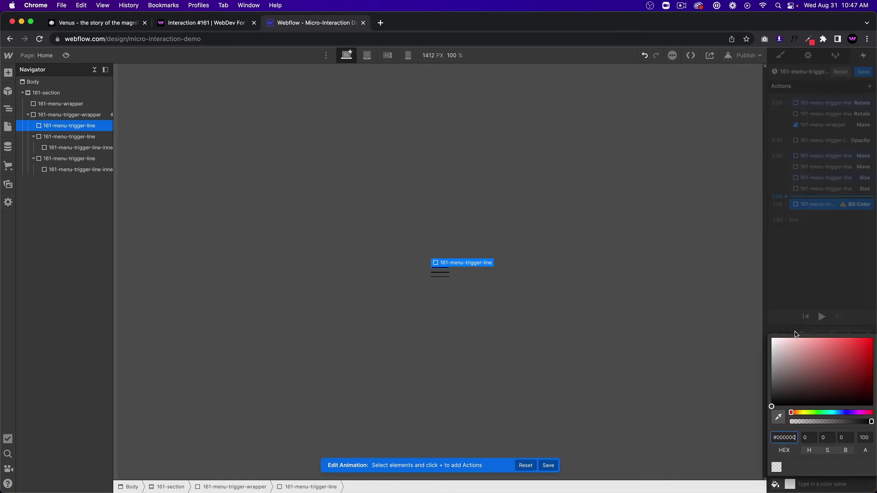
left_click_drag(773, 398, 773, 407)
left_click(818, 277)
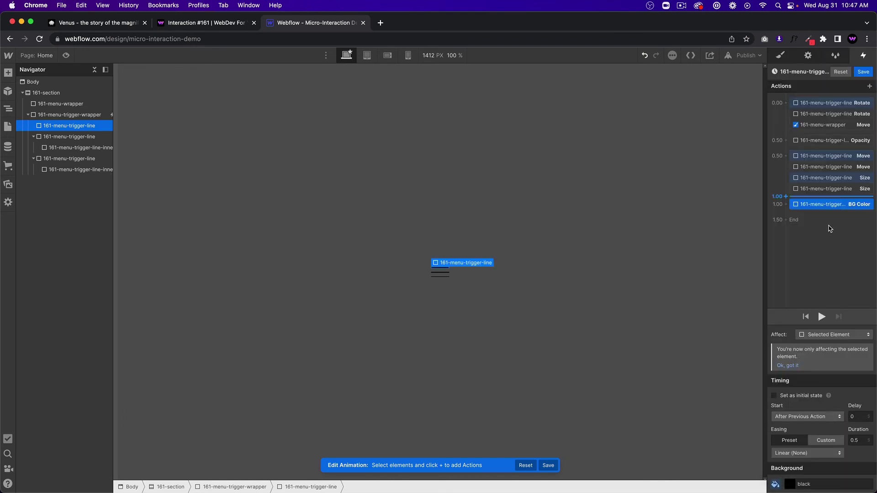
Add a black BG Color action for 161-menu-trigger-line-inner and make both BG Color actions start with the Move and Size actions.
left_click(70, 148)
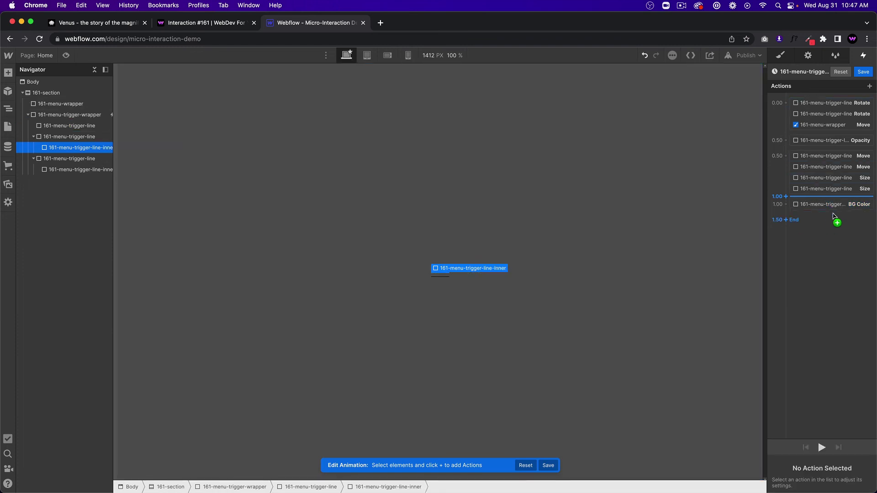
left_click(834, 212)
left_click(793, 314)
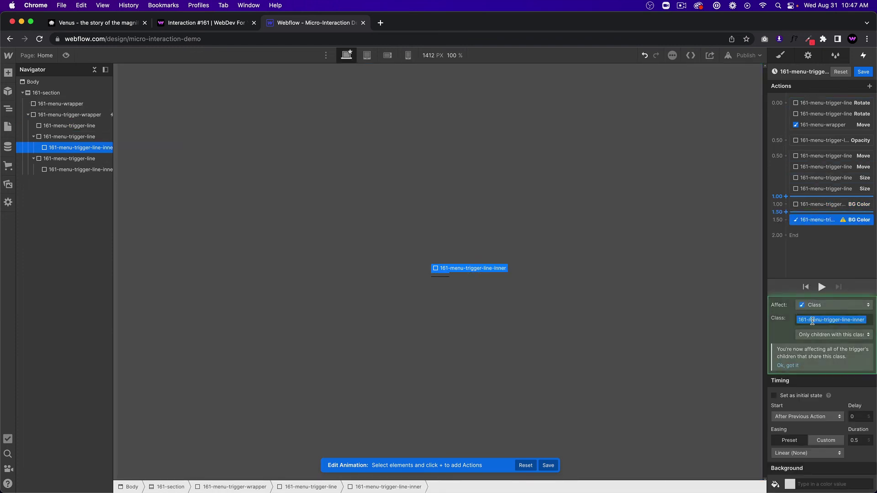
left_click(789, 484)
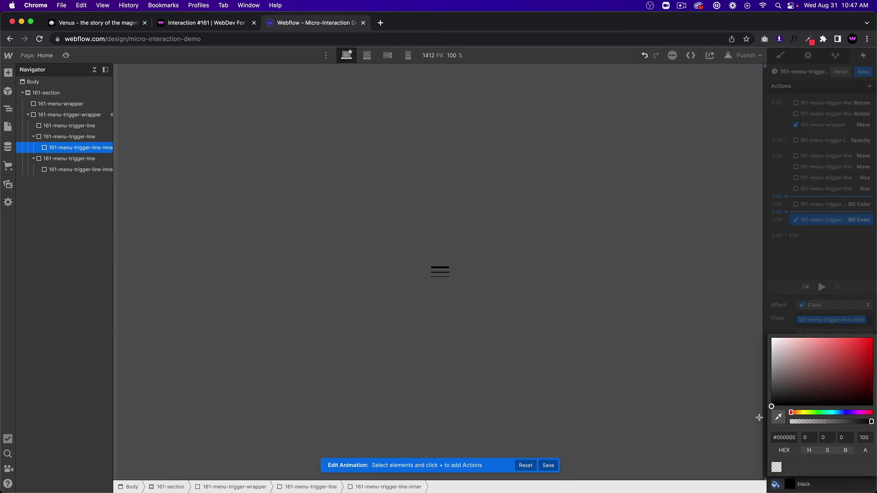
left_click(776, 256)
left_click_drag(817, 220, 855, 225)
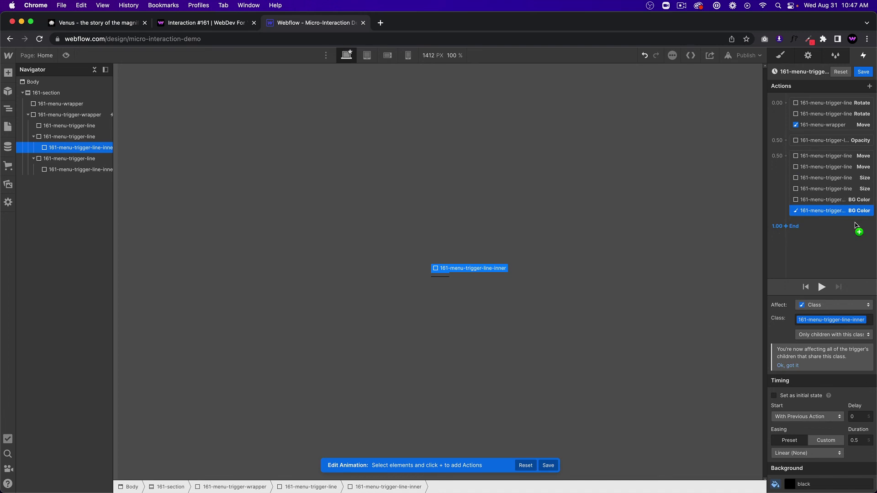
left_click_drag(854, 223, 848, 219)
Set the easing of both BG Color actions and the 161-menu-wrapper Move to Ease.
left_click(832, 211)
left_click(830, 200, "shift")
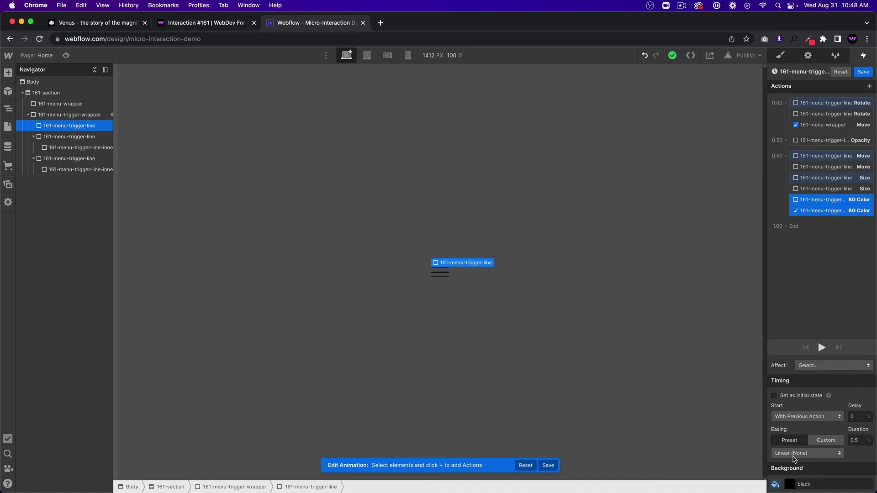
left_click(793, 456)
left_click(794, 88)
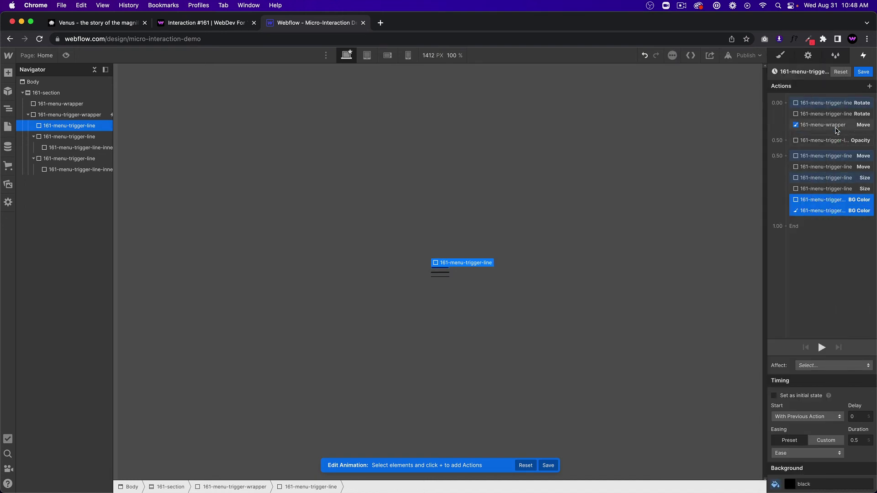
left_click(836, 131)
left_click(806, 428)
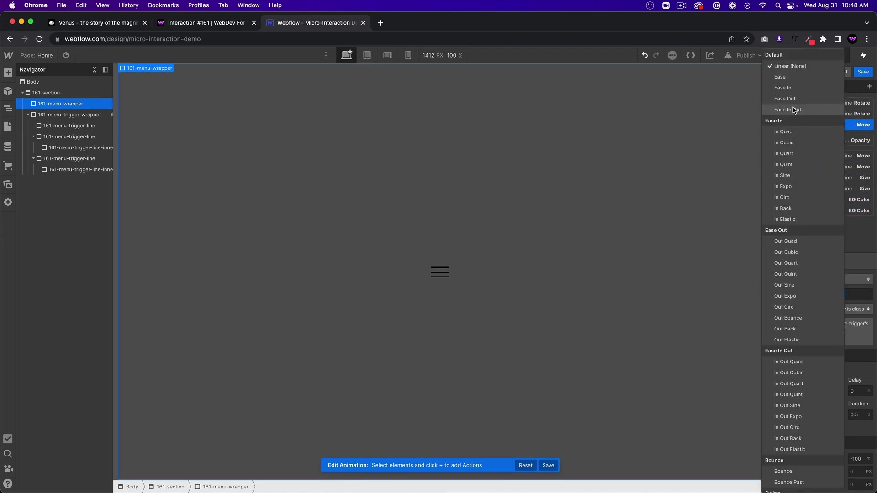
left_click(789, 78)
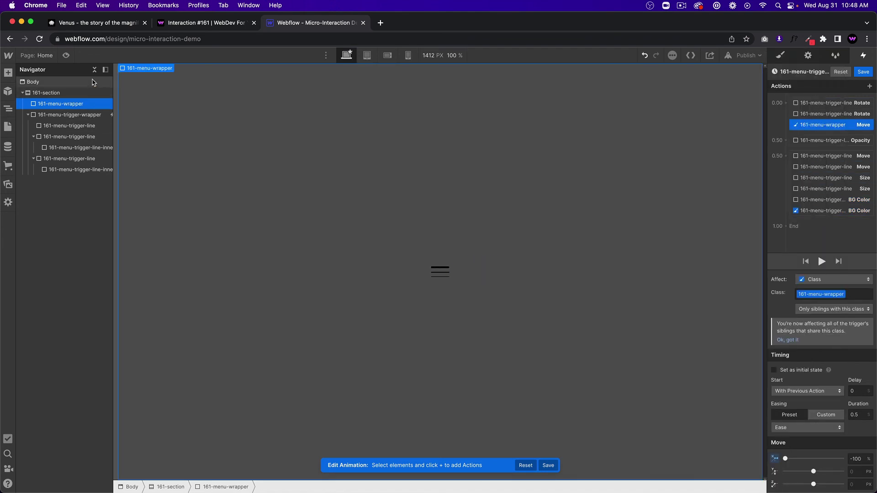
Test the trigger's first and second clicks in preview mode and return to the animation editor.
left_click(66, 55)
left_click(438, 276)
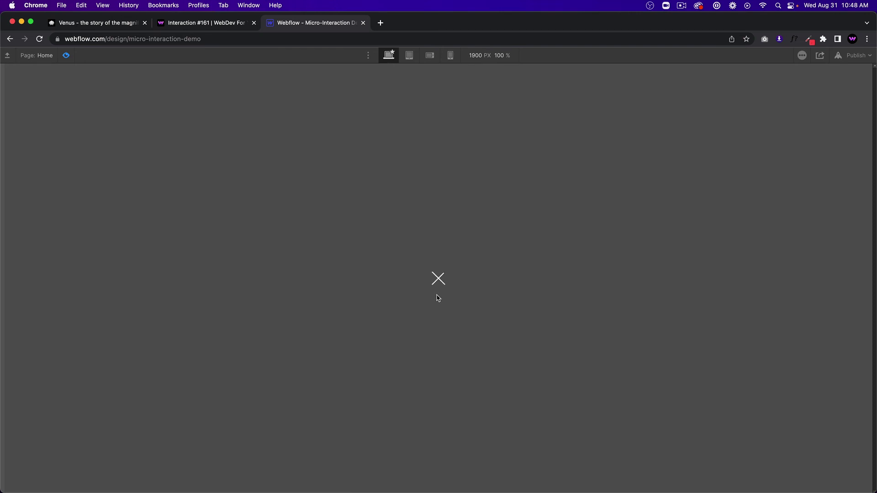
left_click(439, 280)
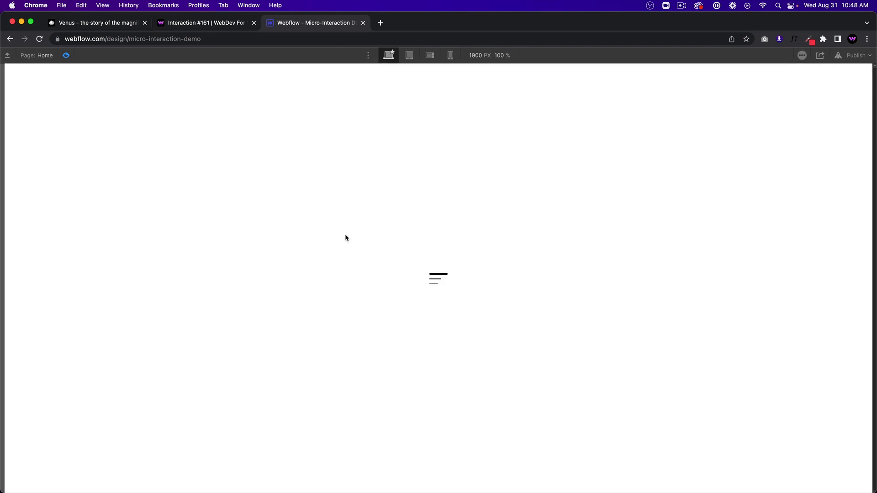
left_click(66, 56)
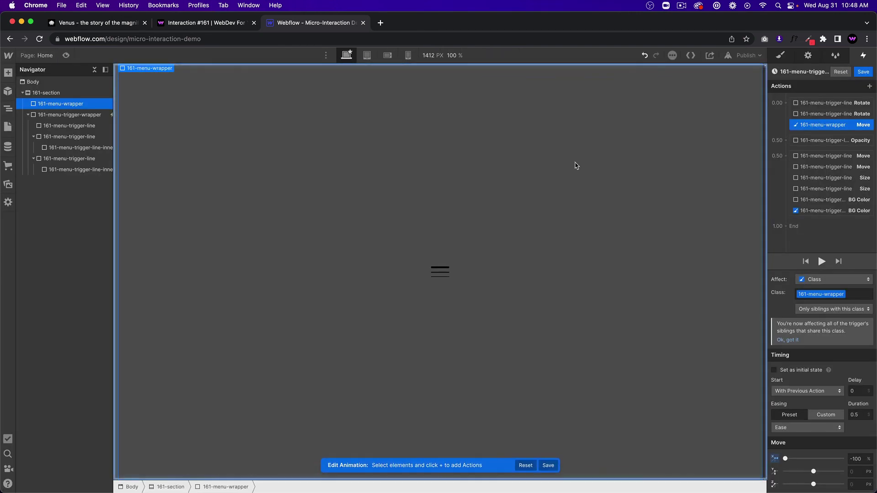
Make both BG Color actions start with the Rotate and 161-menu-wrapper Move actions, and test the trigger's clicks in preview mode.
left_click(822, 200)
left_click_drag(822, 200, 829, 127)
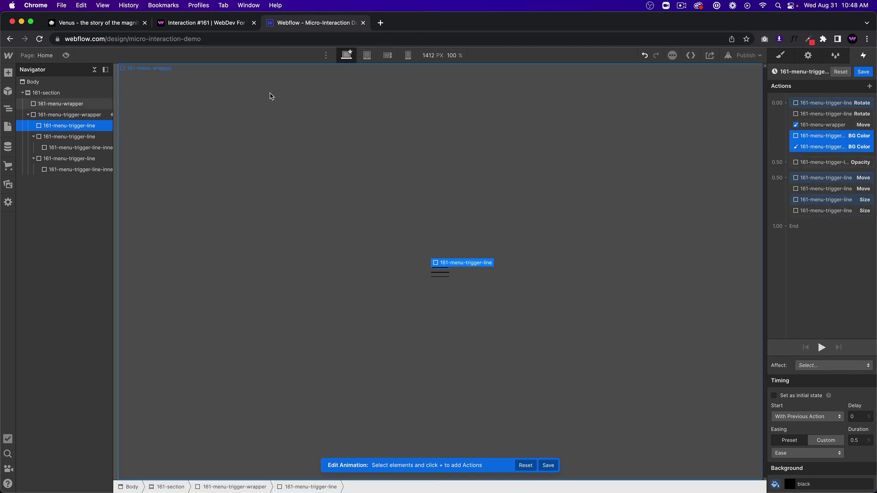
left_click(66, 56)
left_click(442, 283)
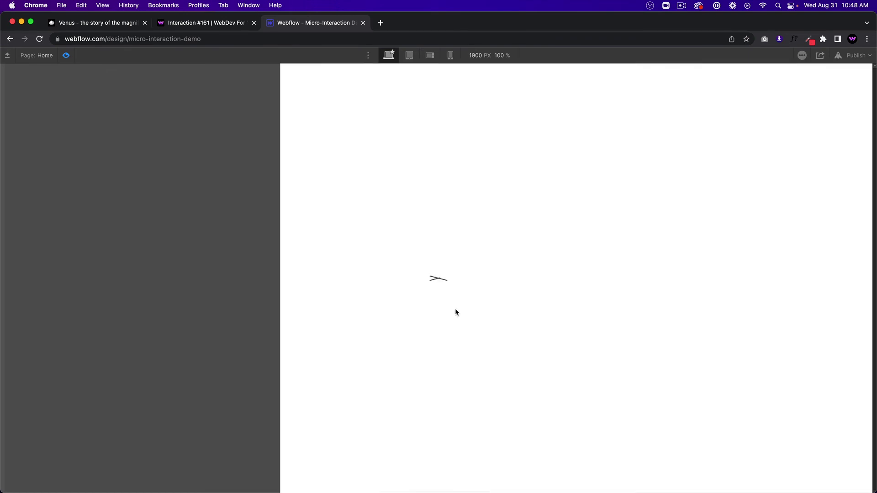
left_click(456, 311)
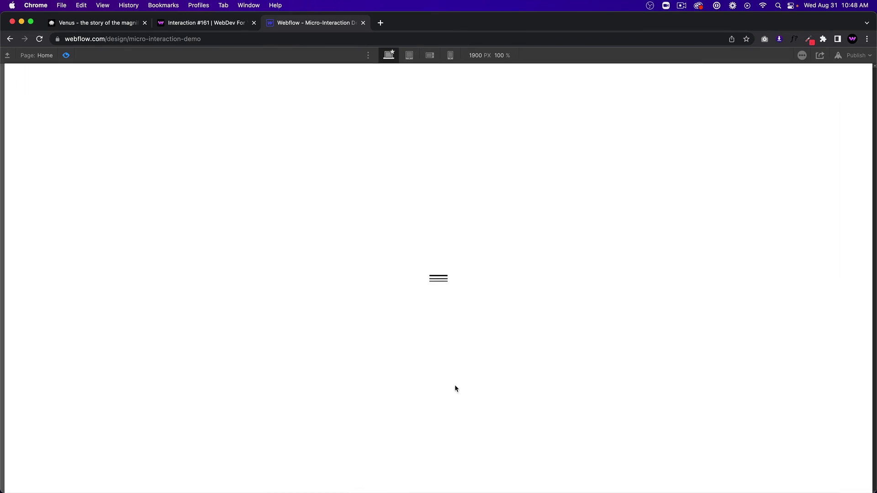
left_click(442, 283)
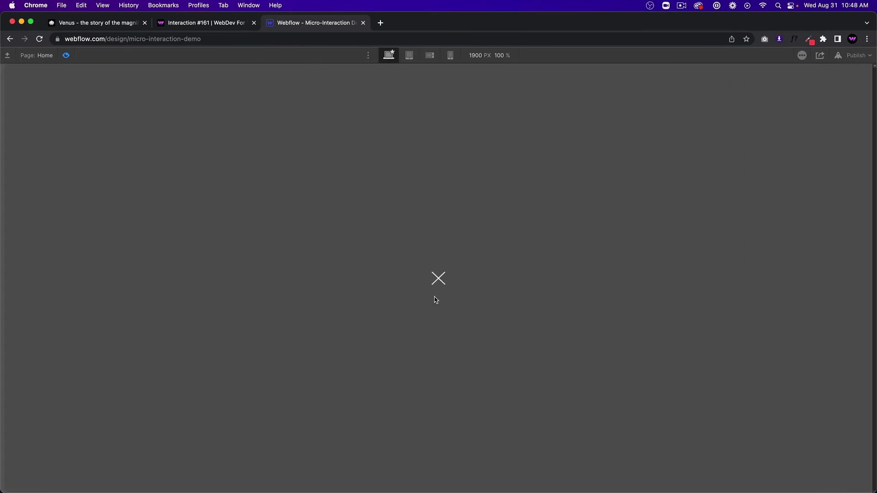
left_click(442, 282)
left_click(67, 56)
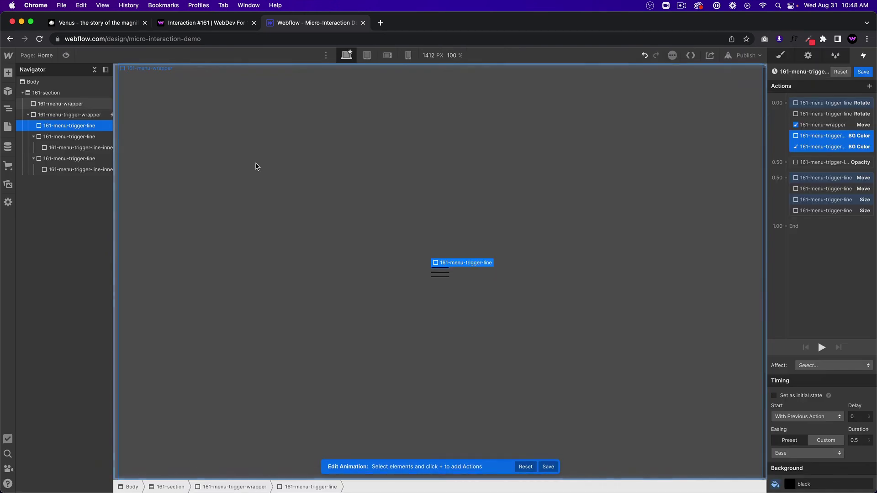
Set the background color of 161-menu-wrapper to black (#000000) in its styles.
left_click(781, 56)
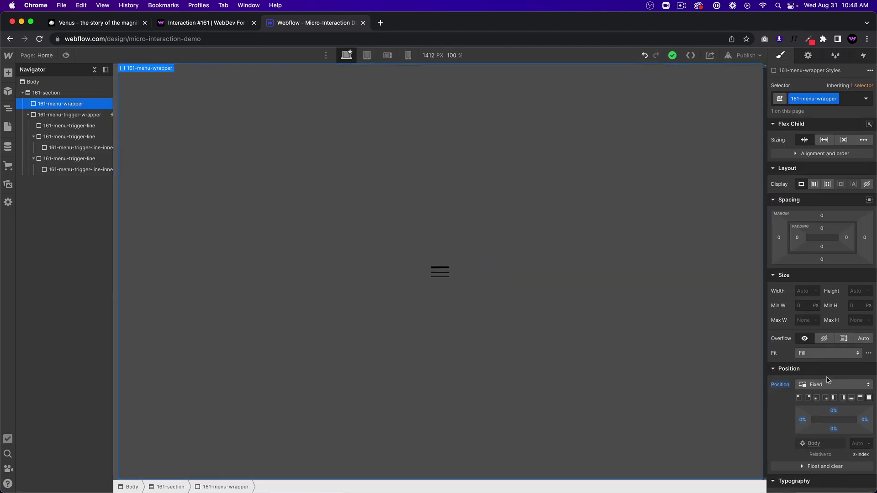
scroll(804, 310, "down", 10)
left_click(800, 192)
left_click_drag(802, 205, 758, 303)
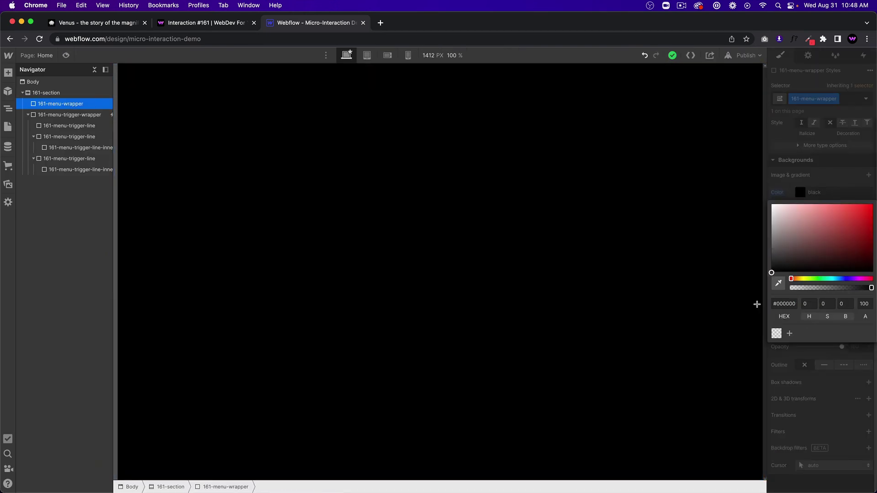
Test the trigger's first and second clicks against the black menu in preview mode and return to the Designer.
left_click(443, 268)
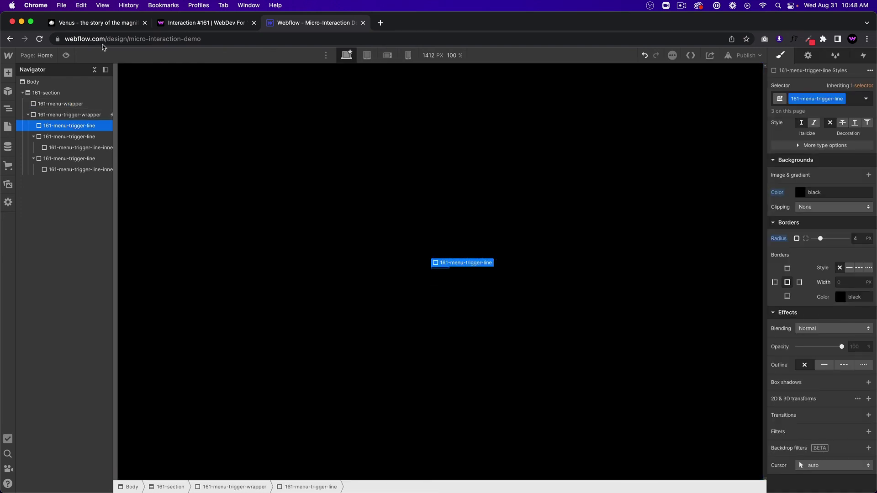
left_click(66, 56)
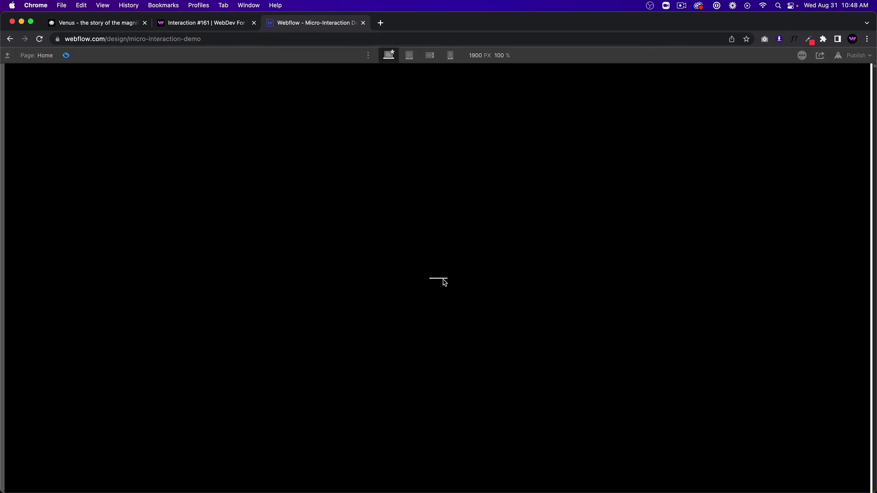
left_click(442, 281)
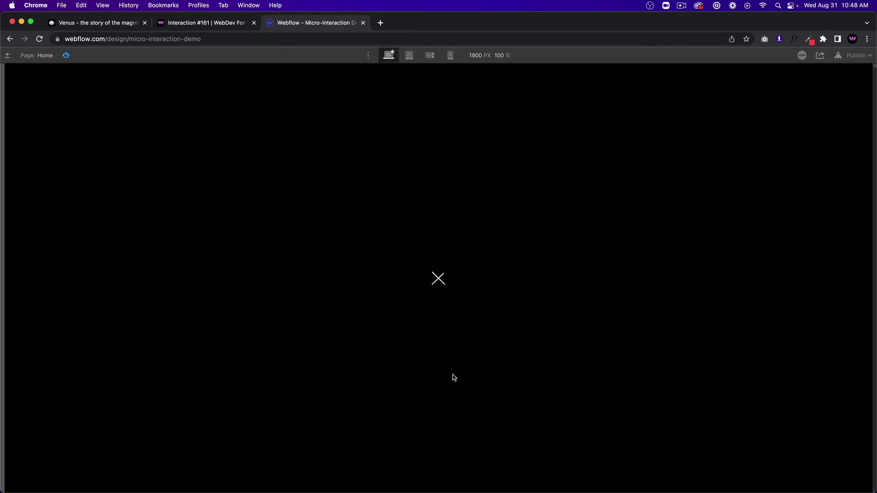
left_click(436, 278)
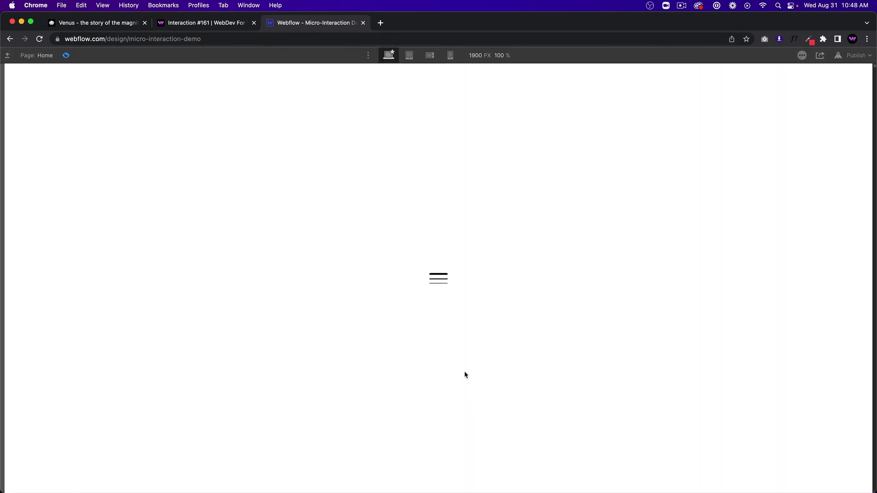
left_click(66, 55)
left_click(66, 55)
left_click(66, 55)
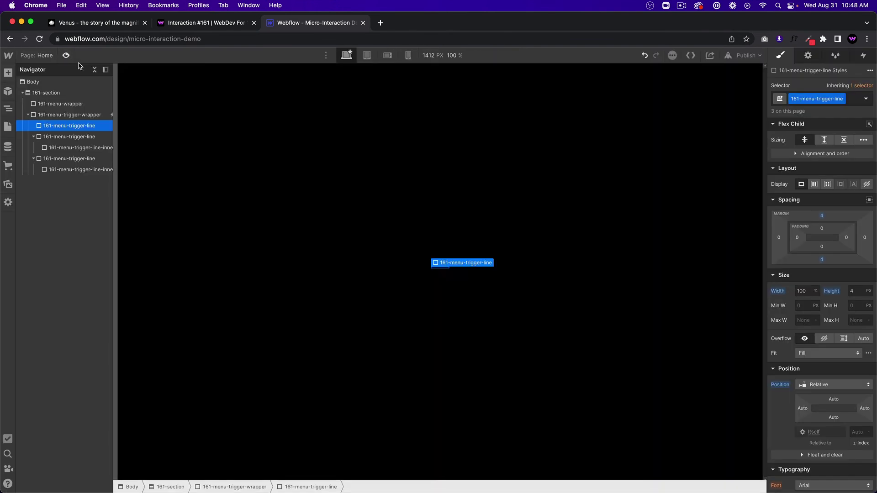
Set the cursor of 161-menu-trigger-wrapper to pointer.
left_click(73, 114)
scroll(820, 274, "down", 10)
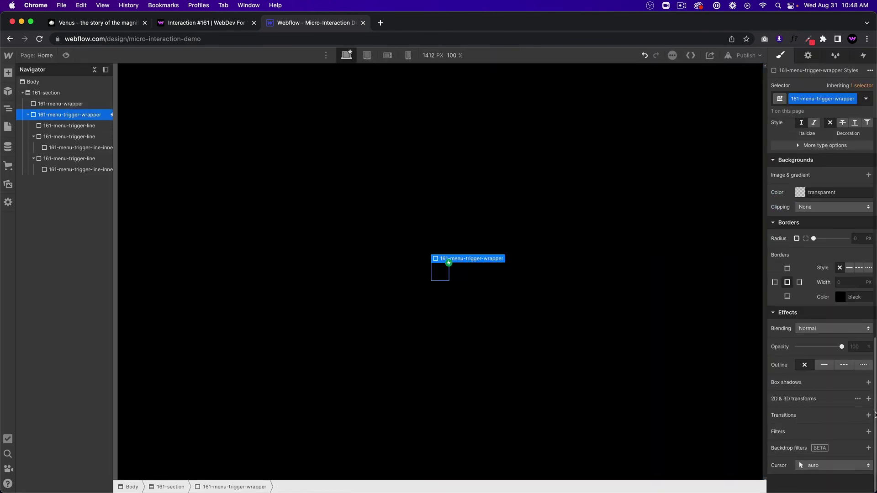
left_click(825, 466)
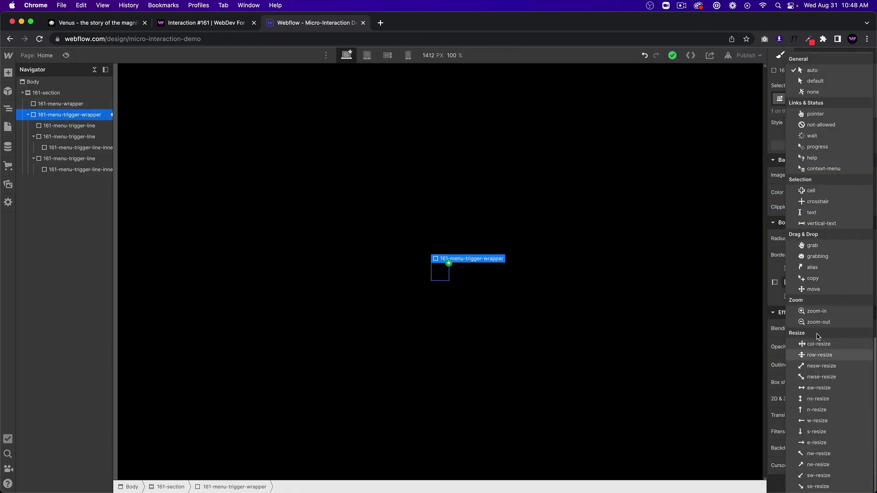
left_click(818, 115)
Preview the page and toggle the menu open and closed repeatedly to check the pointer cursor and animation.
key("super+shift+p")
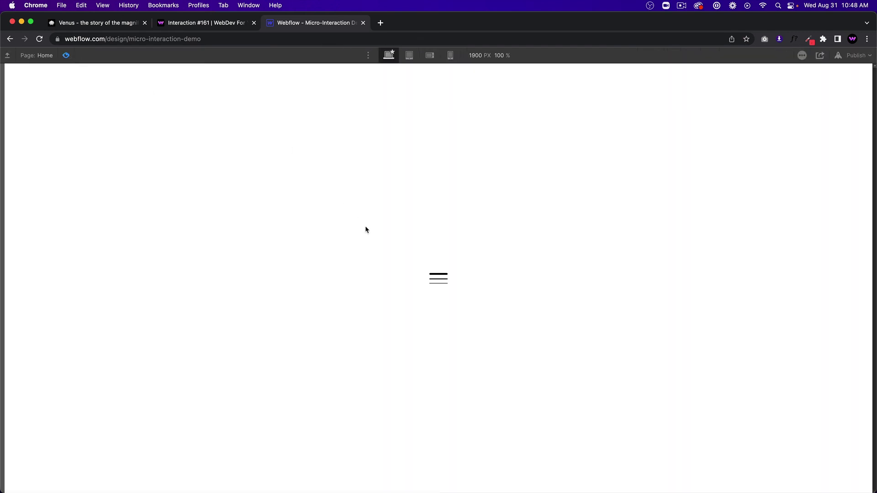
left_click(437, 280)
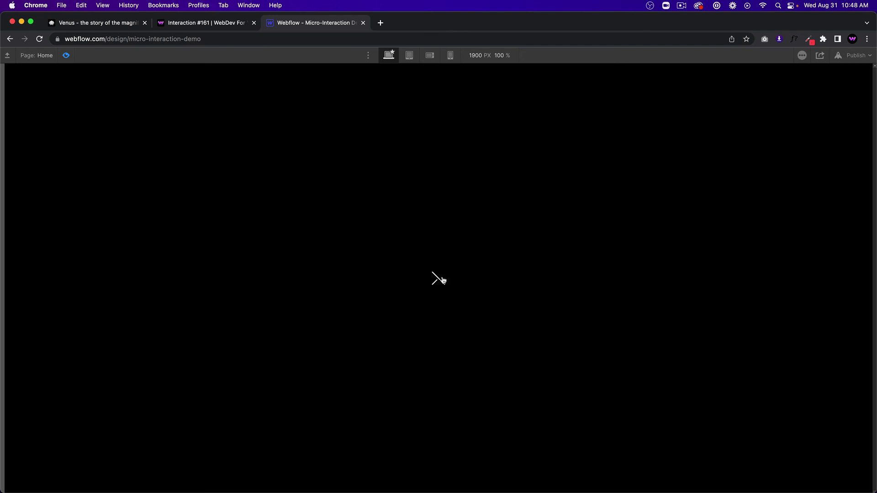
left_click(442, 279)
left_click(440, 280)
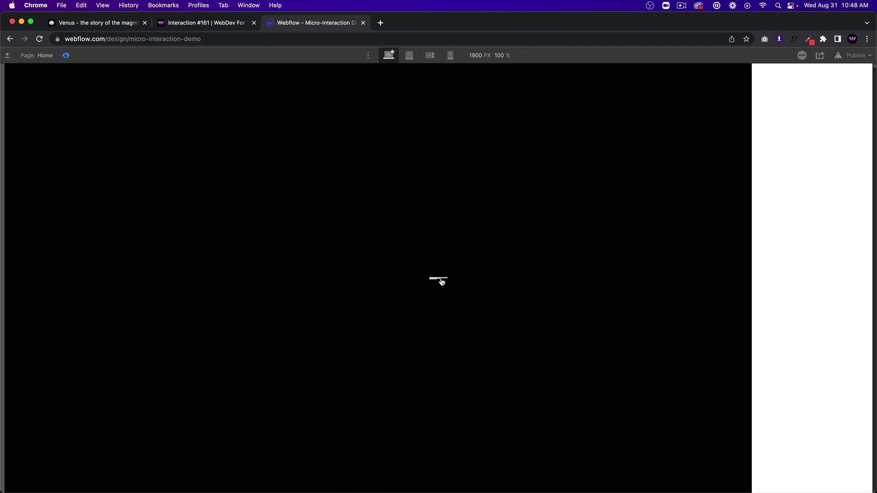
left_click(439, 281)
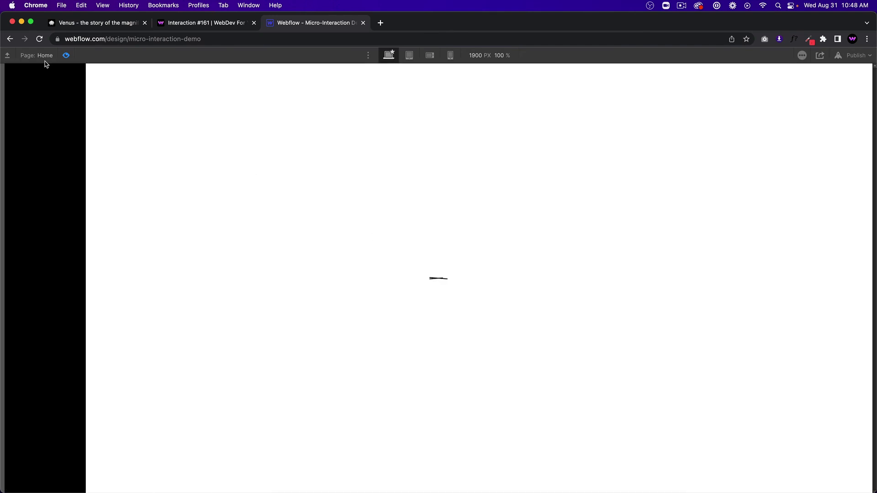
left_click(65, 55)
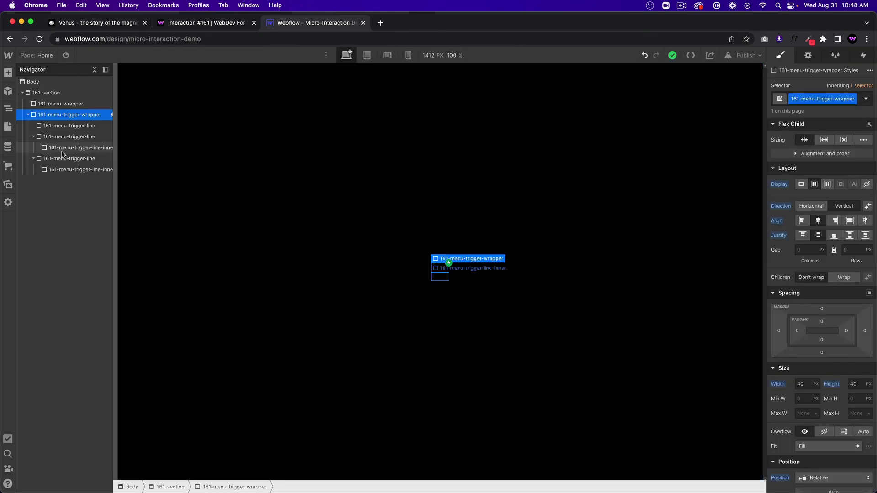
Examine the styles of the second trigger line and the transform origin settings of its 161-menu-trigger-line-inner.
left_click(69, 137)
left_click(72, 147)
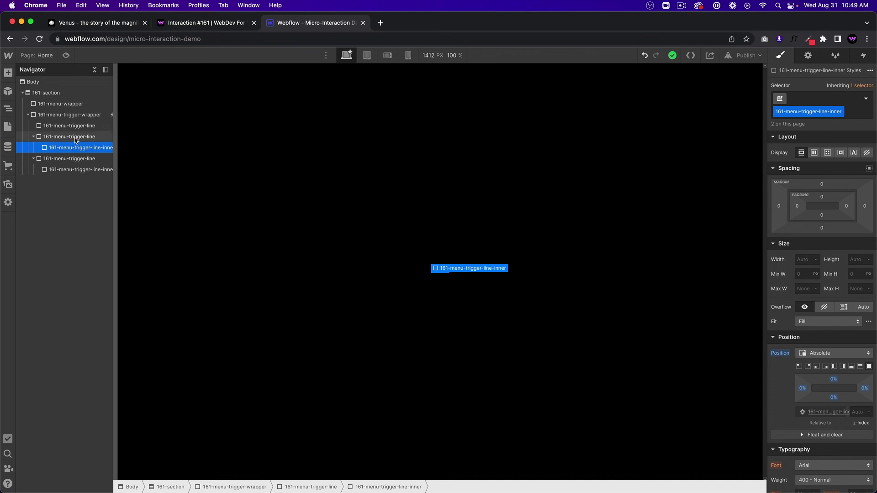
left_click(76, 136)
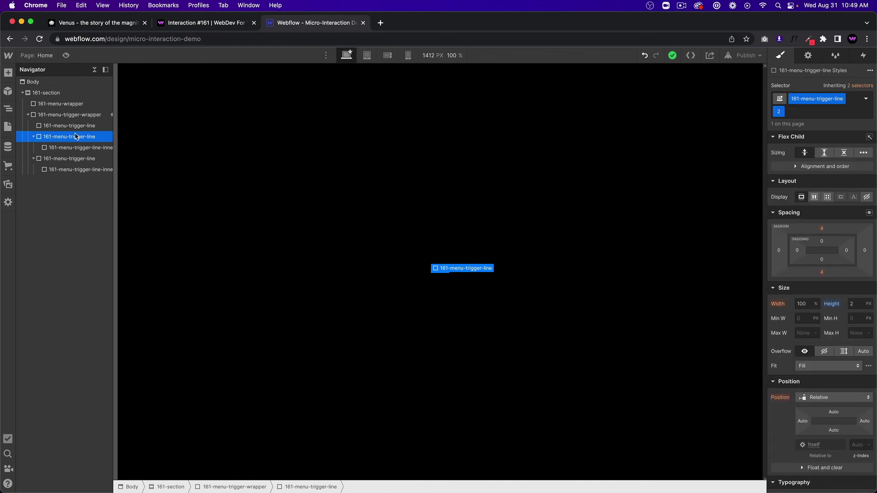
left_click(78, 147)
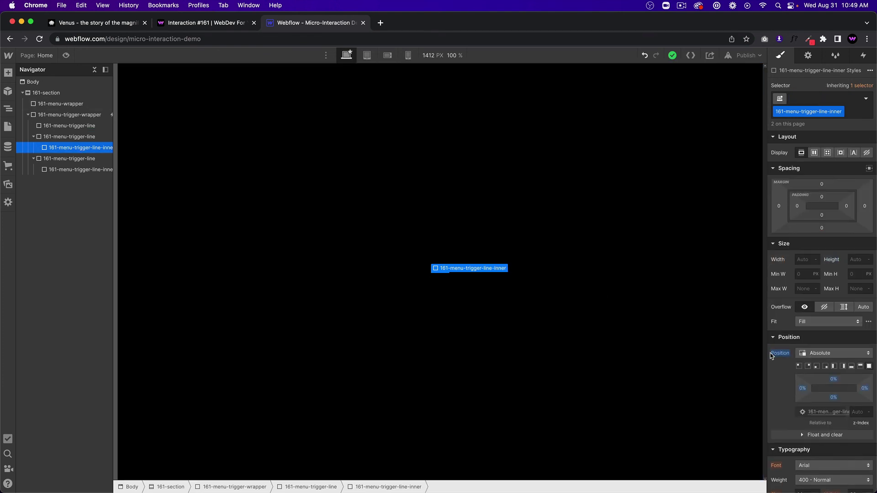
scroll(793, 358, "down", 10)
left_click(796, 399)
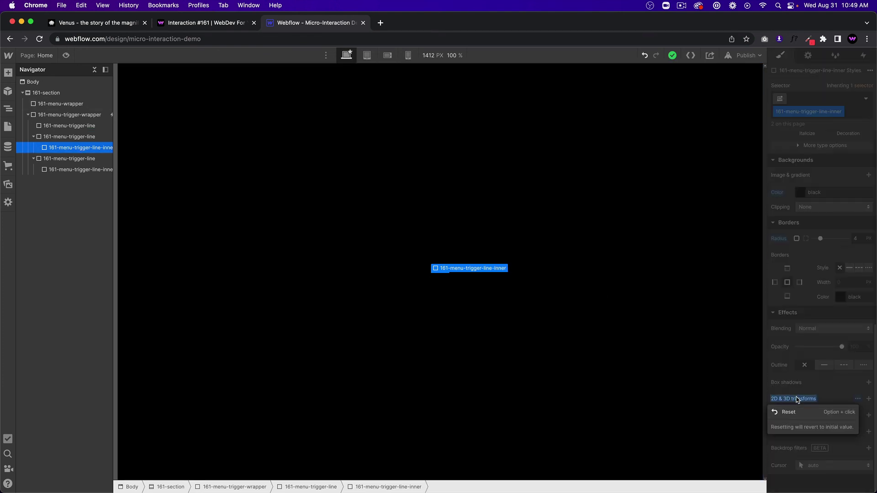
left_click(858, 399)
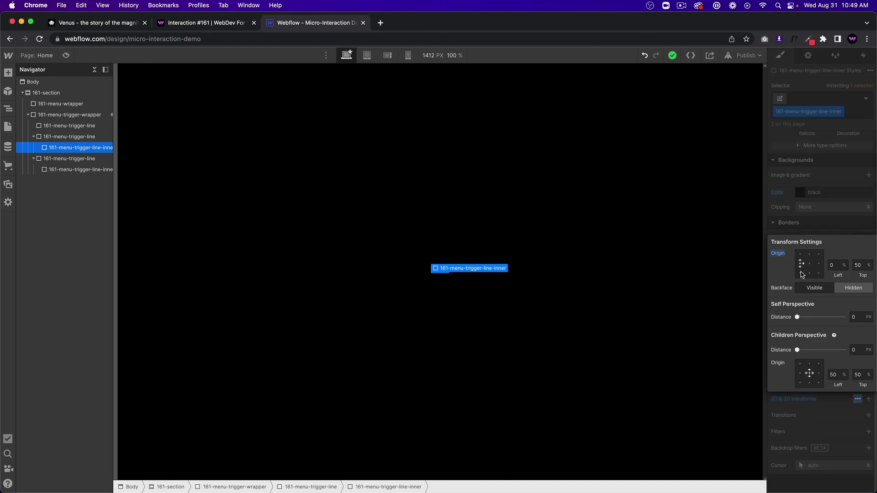
left_click(816, 229)
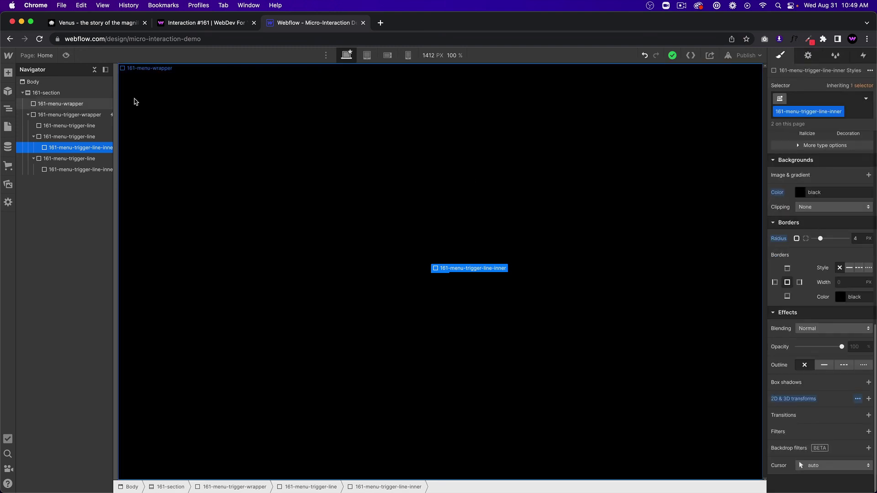
Try a transform origin of 0% left and 50% top on 161-menu-trigger-line and test the click in preview mode.
left_click(75, 126)
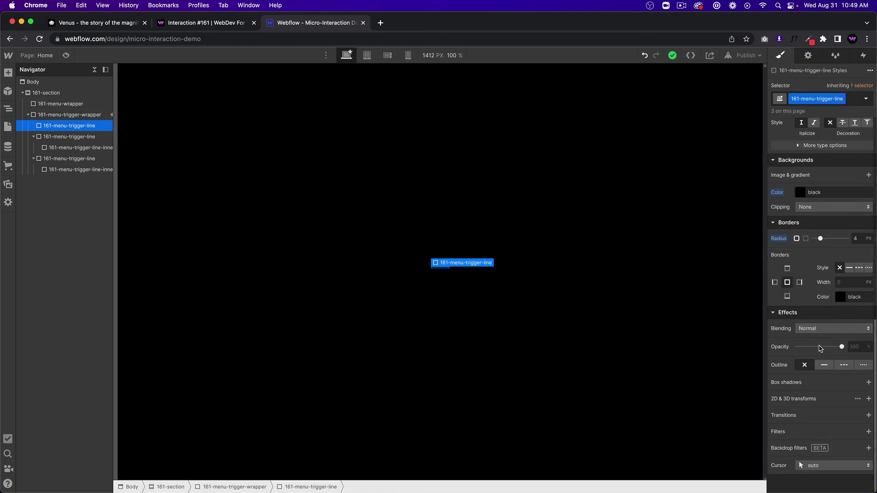
left_click(858, 398)
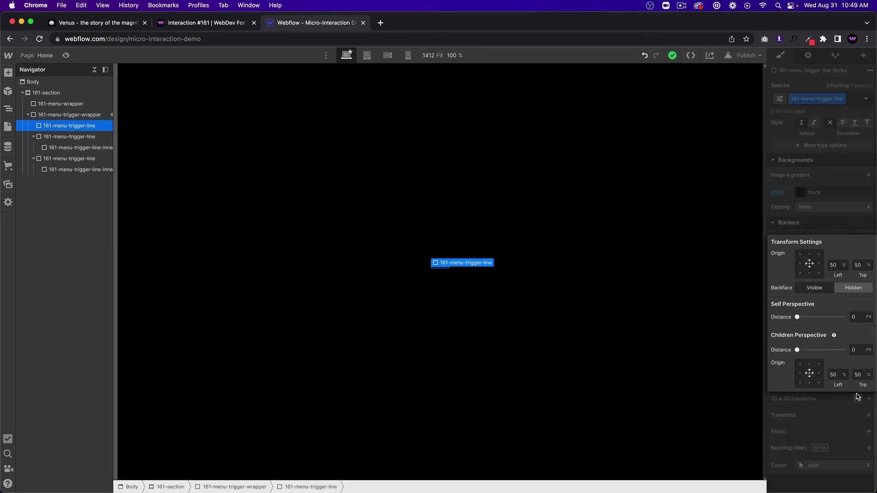
left_click(66, 55)
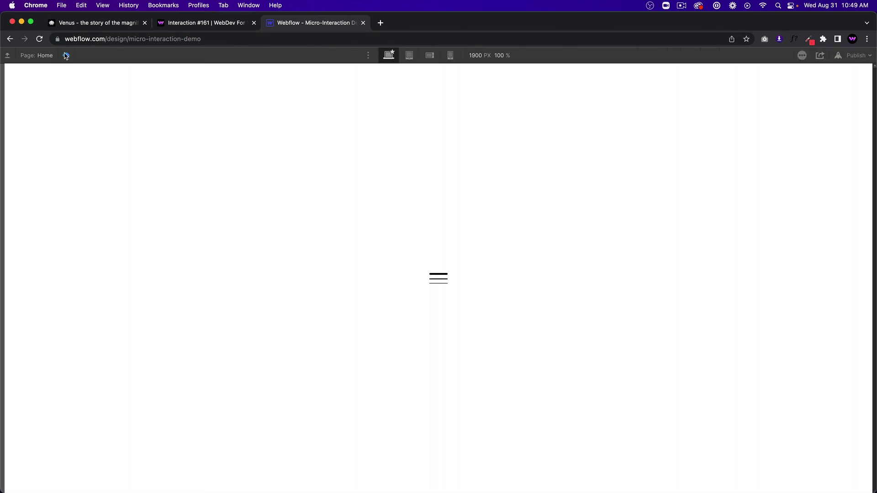
left_click(429, 285)
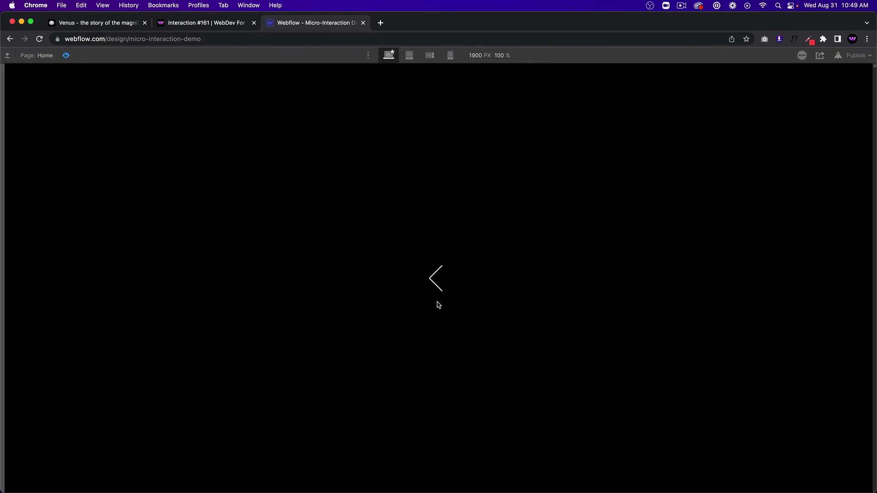
left_click(66, 55)
Reset the 2D & 3D transforms of the first 161-menu-trigger-line.
scroll(843, 418, "down", 5)
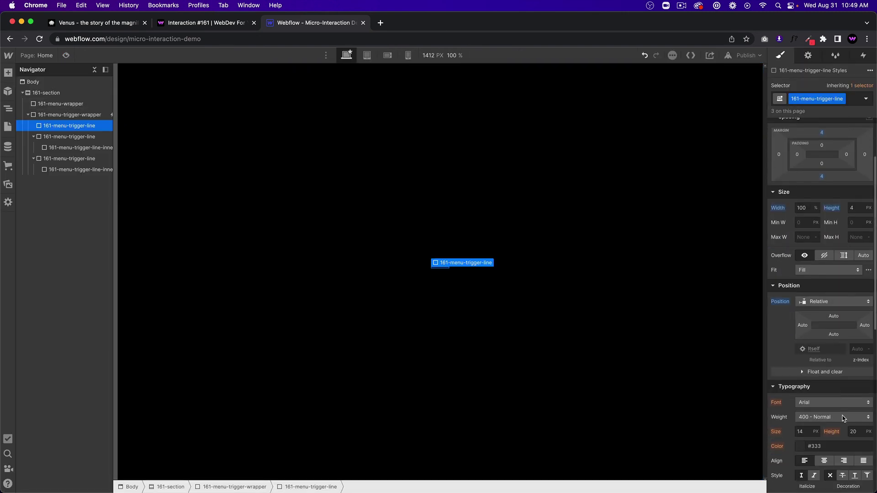
scroll(843, 418, "down", 6)
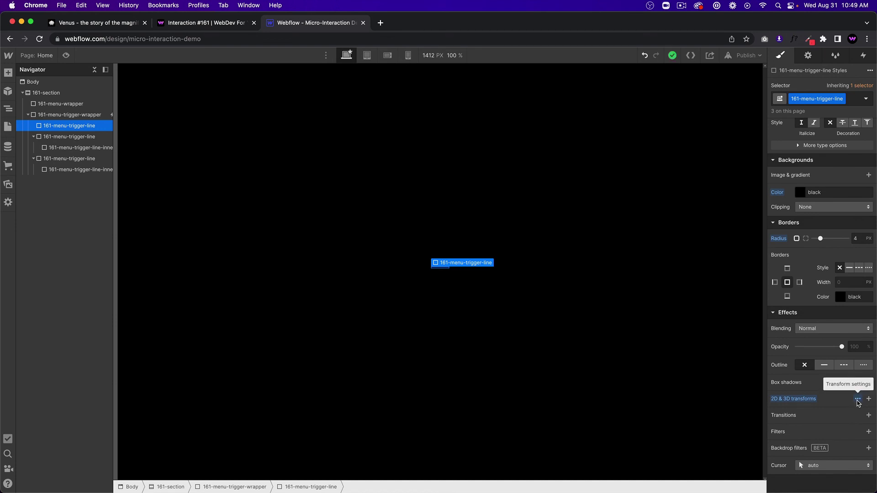
left_click(858, 399)
key("Escape")
left_click(858, 398)
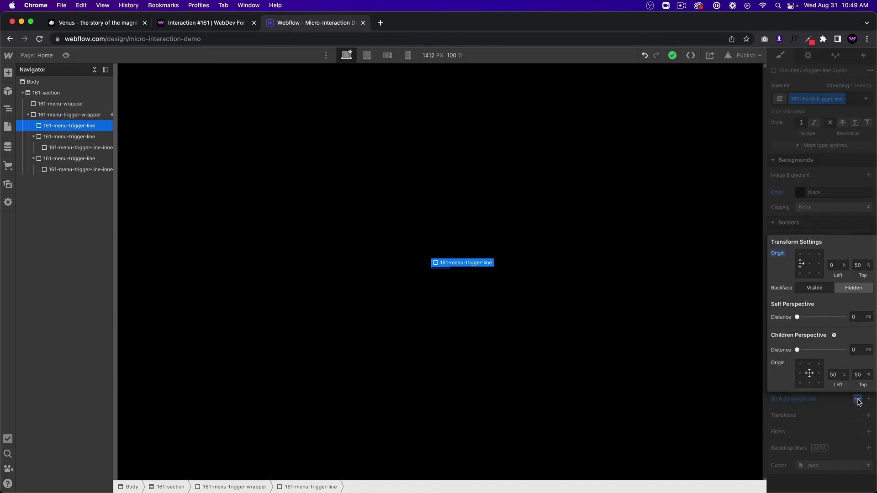
left_click(857, 398)
left_click(858, 399)
left_click(857, 399)
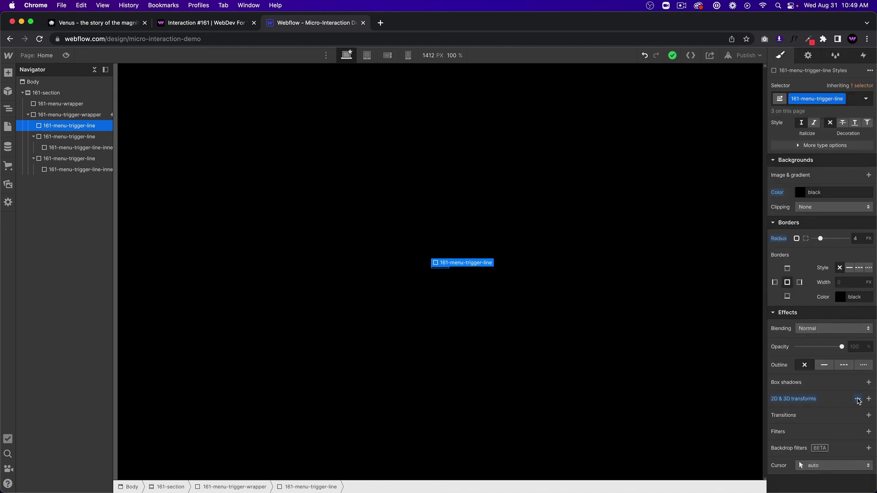
left_click(804, 399)
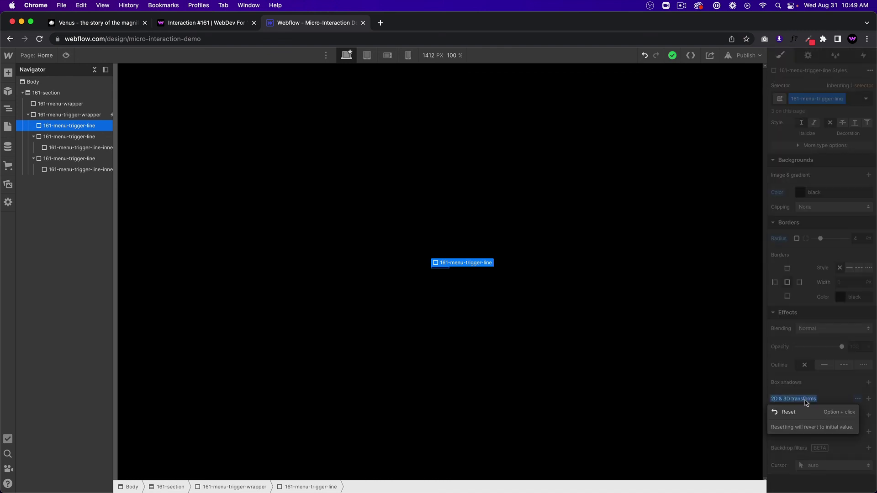
left_click(782, 410)
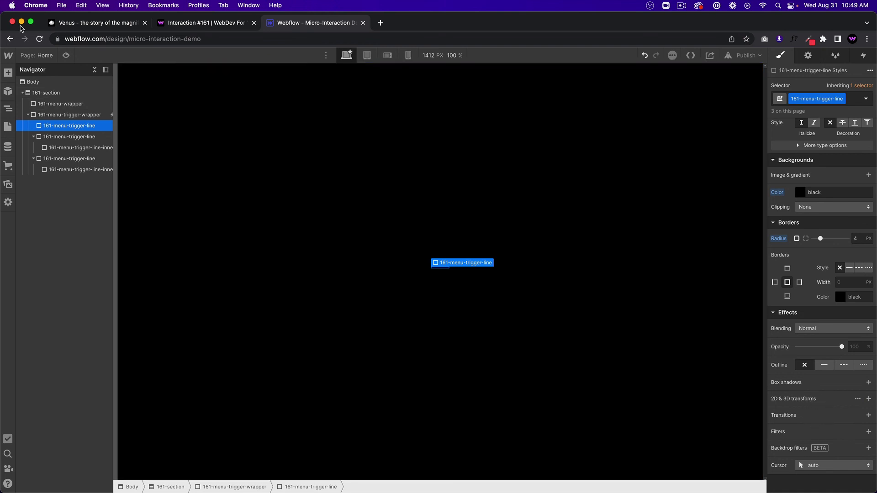
Preview the page and toggle the menu open and closed several times to check the X animation with the transforms reset.
left_click(66, 55)
left_click(439, 280)
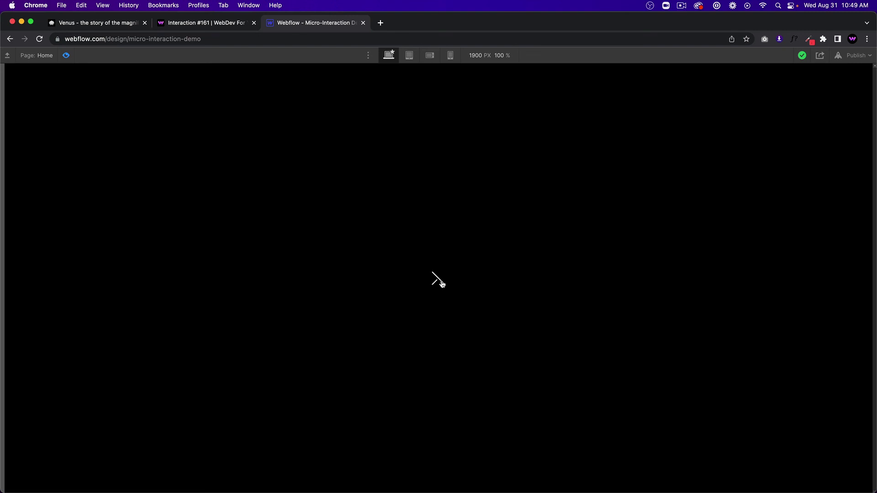
left_click(441, 283)
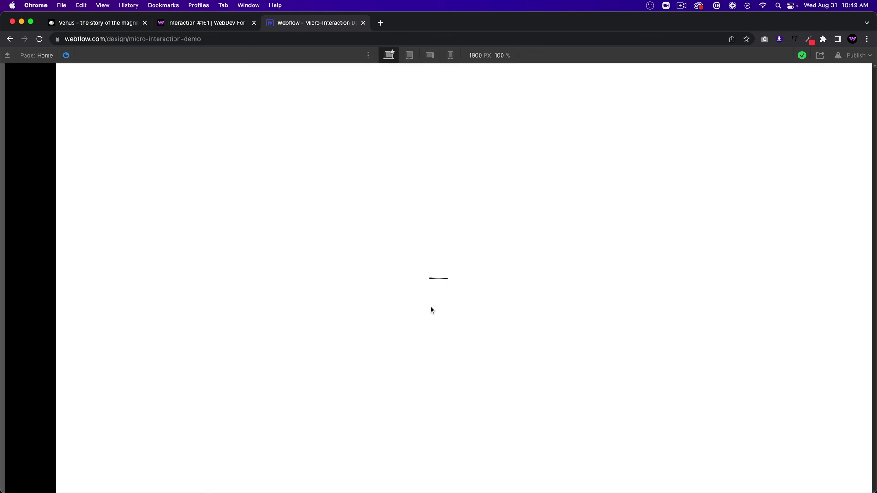
left_click(439, 282)
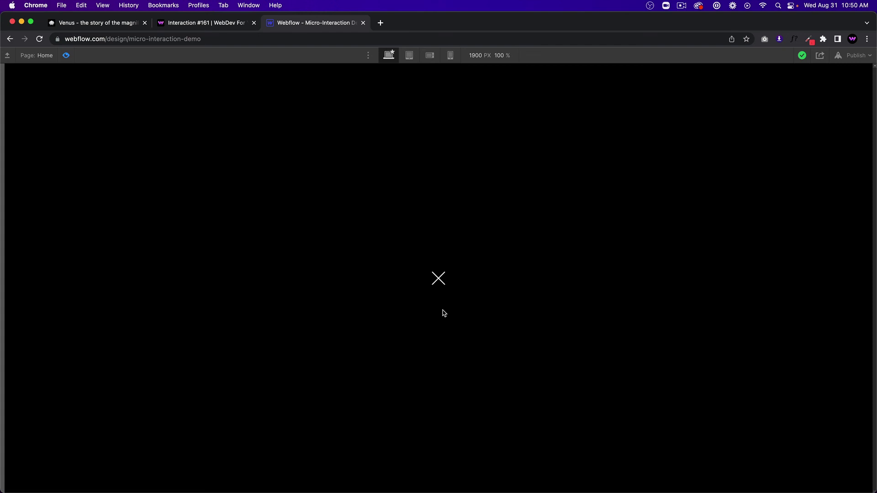
left_click(442, 277)
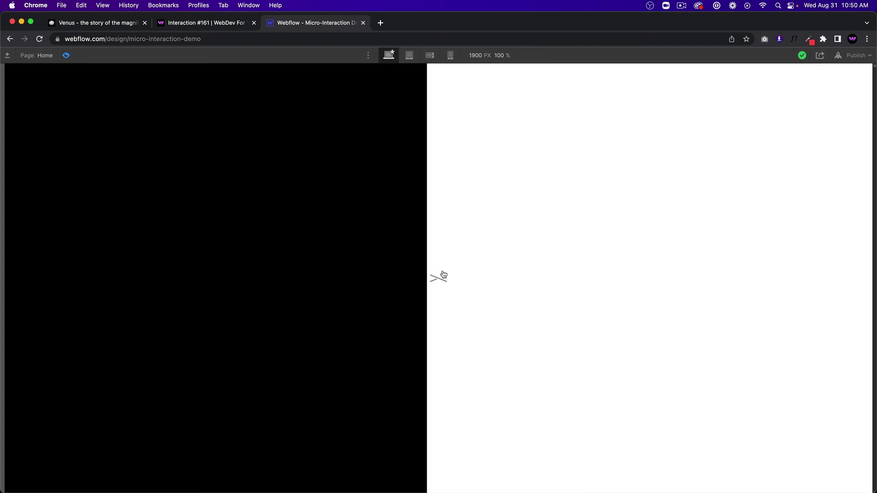
left_click(442, 284)
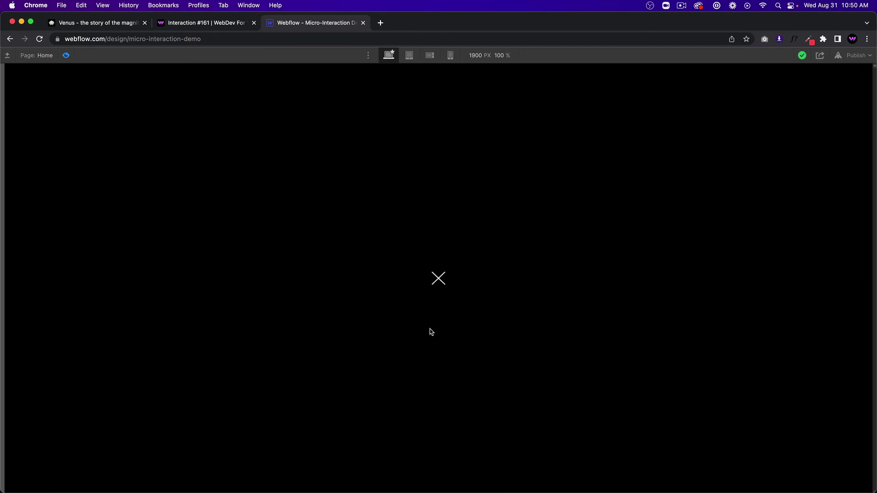
left_click(435, 281)
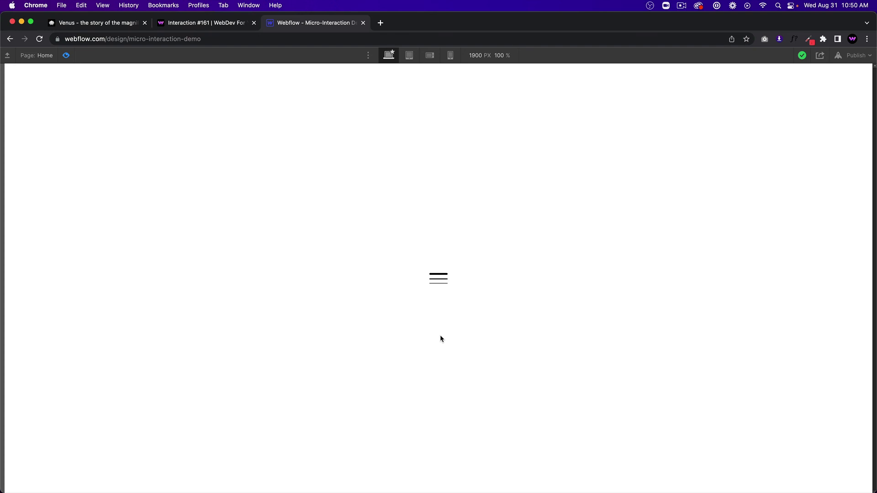
left_click(439, 281)
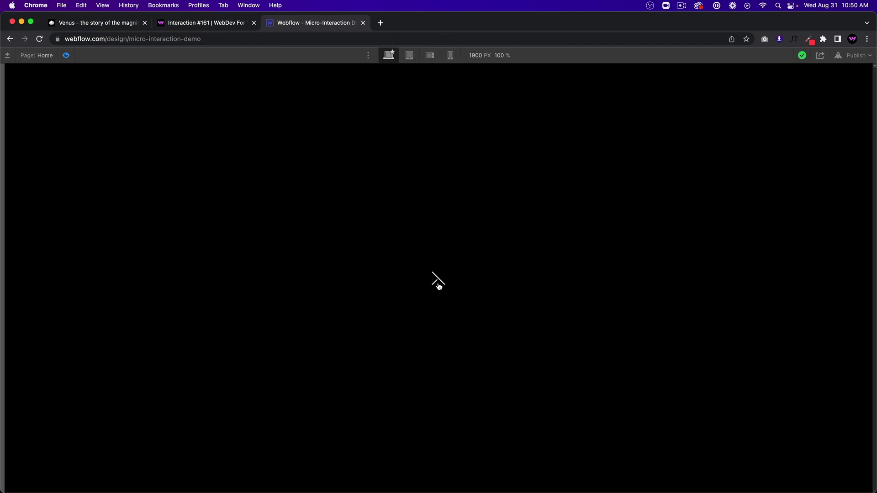
left_click(437, 281)
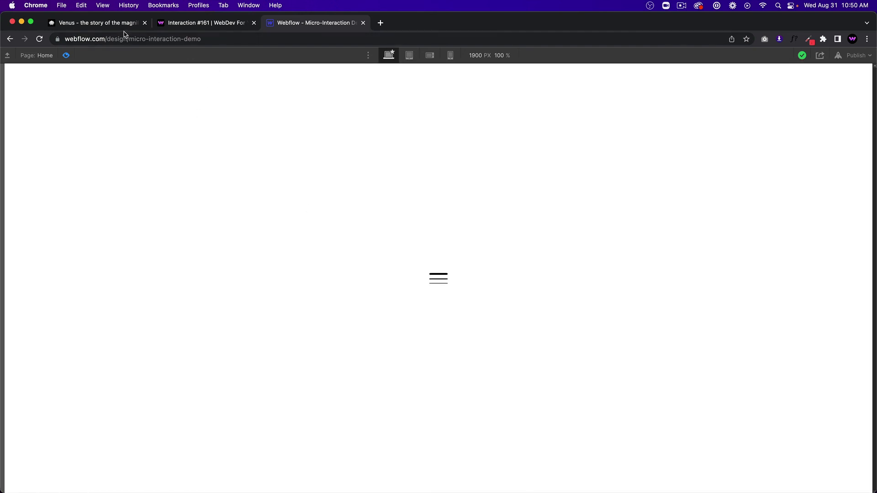
Exit the preview and inspect the styles of the second 161-menu-trigger-line and its nested 161-menu-trigger-line-inner.
left_click(66, 55)
left_click(81, 149)
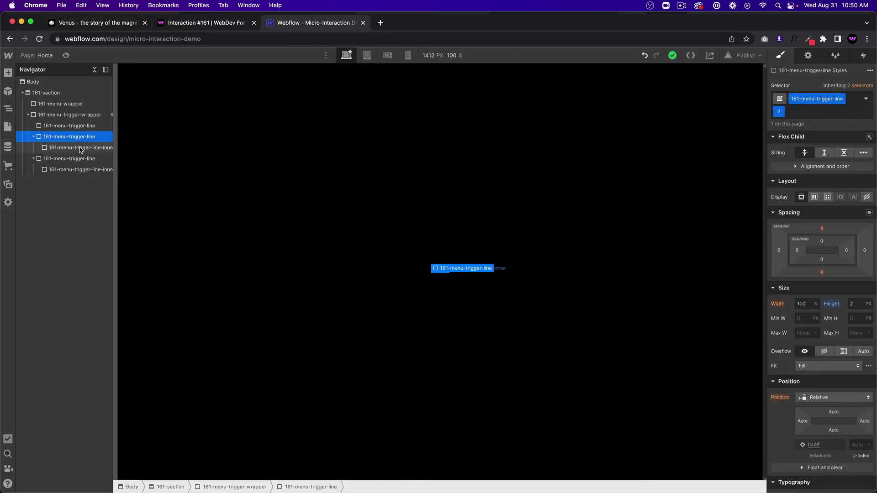
left_click(80, 149)
left_click(68, 140)
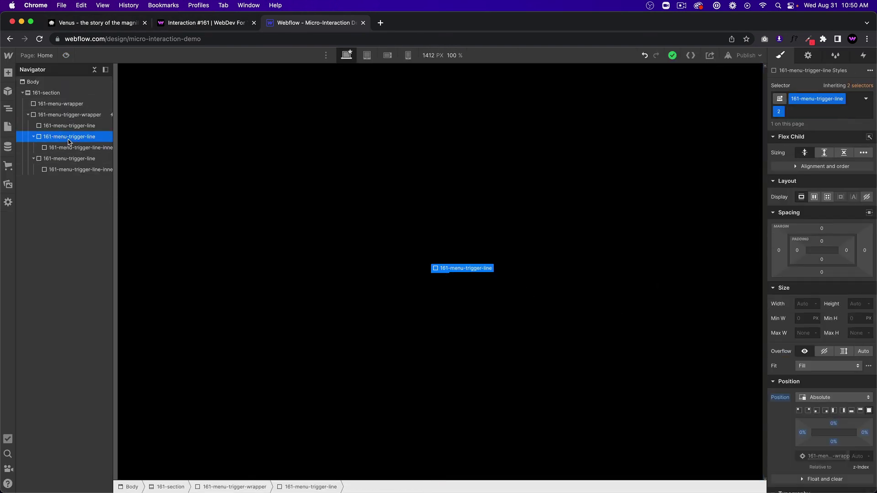